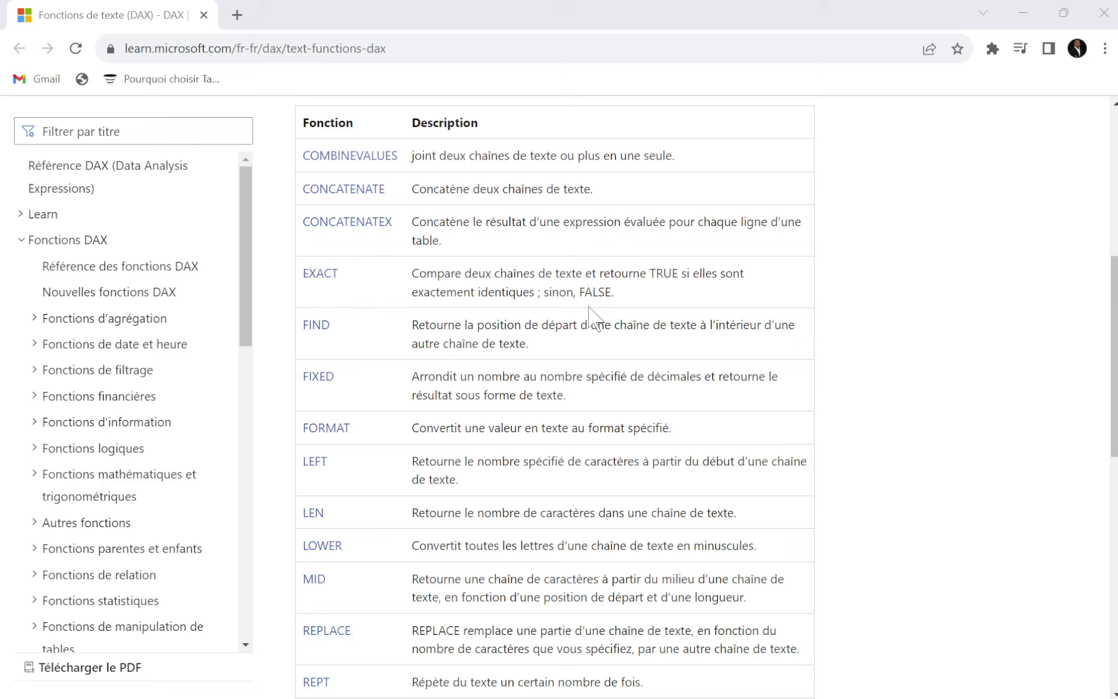
Review the DAX text functions and their descriptions in the Microsoft Learn reference table, from COMBINEVALUES to VALUE.
{"action": "scroll", "coordinate": [392, 382], "scroll_direction": "down", "scroll_amount": 3}
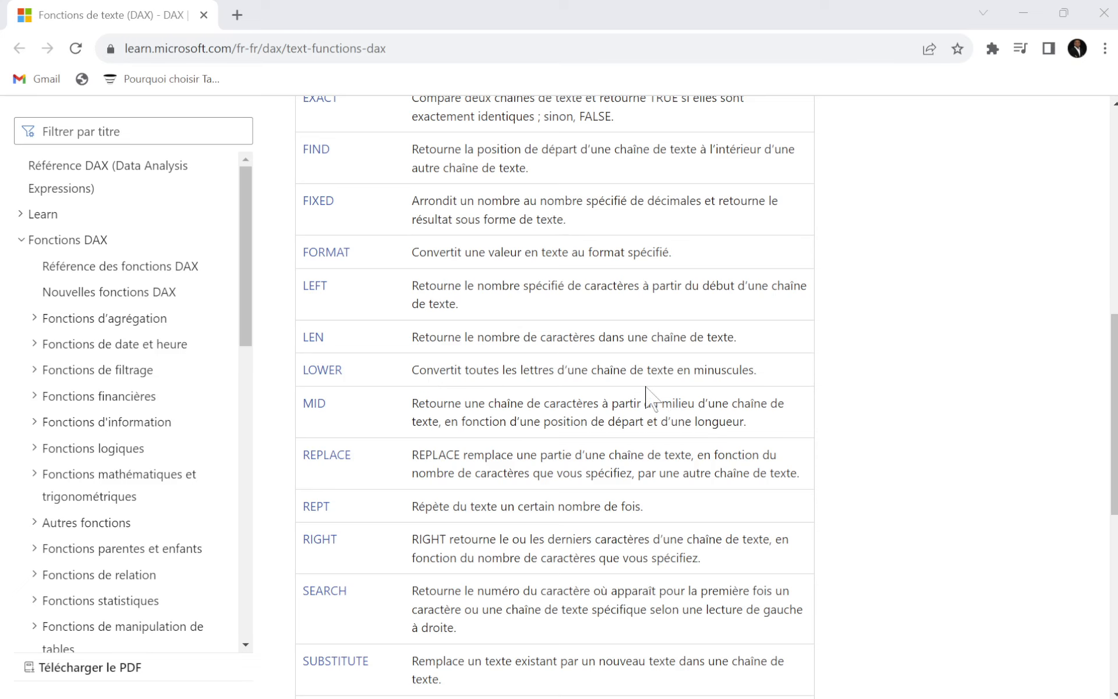
{"action": "scroll", "coordinate": [545, 447], "scroll_direction": "down", "scroll_amount": 3}
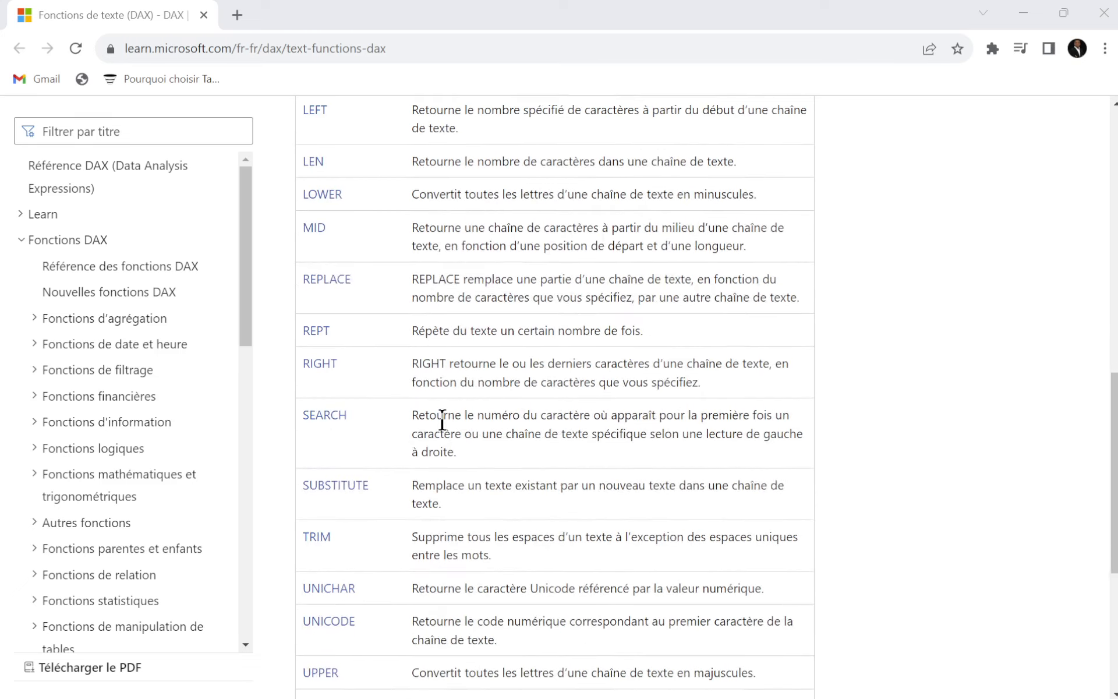
{"action": "scroll", "coordinate": [413, 559], "scroll_direction": "down", "scroll_amount": 3}
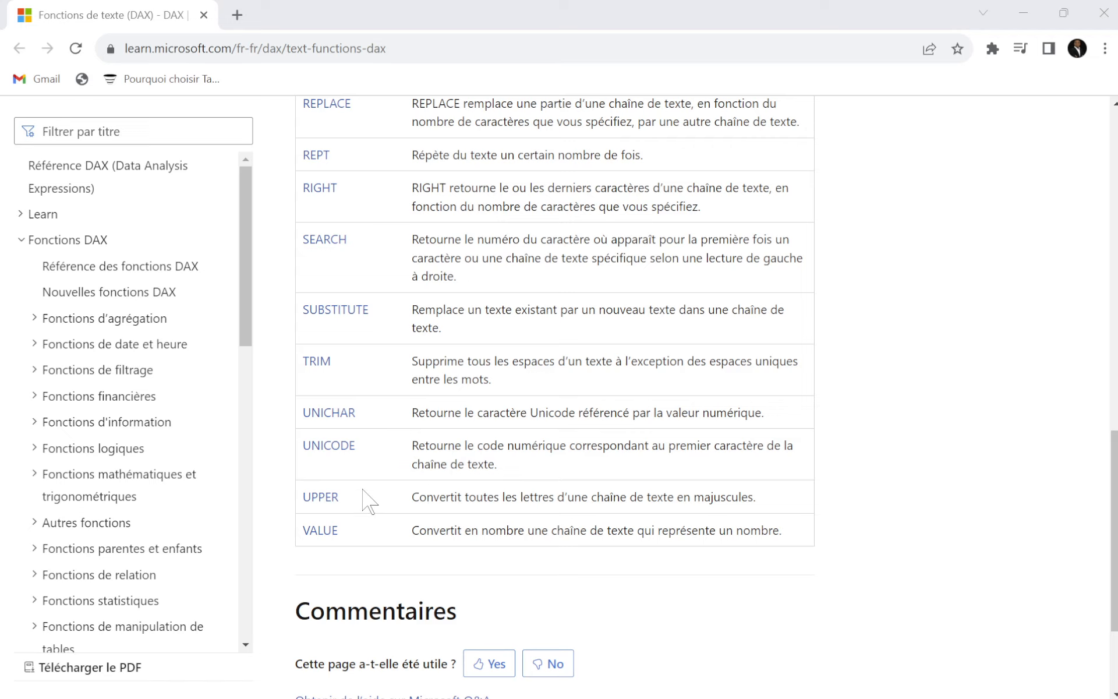
{"action": "scroll", "coordinate": [460, 489], "scroll_direction": "up", "scroll_amount": 5}
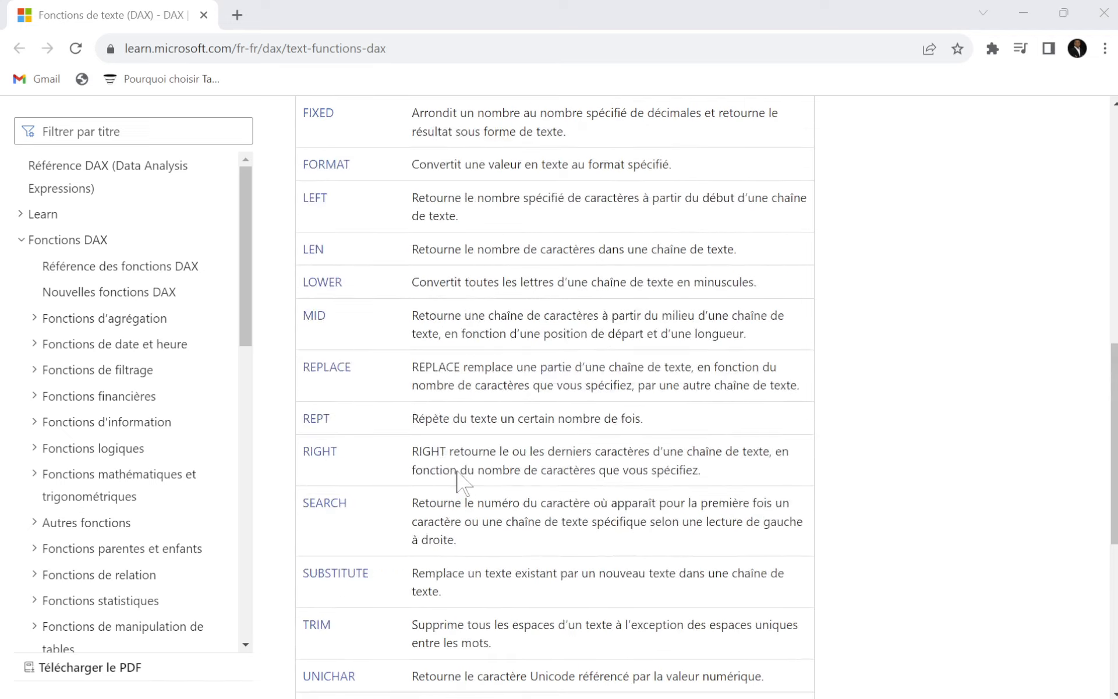
{"action": "scroll", "coordinate": [460, 483], "scroll_direction": "up", "scroll_amount": 6}
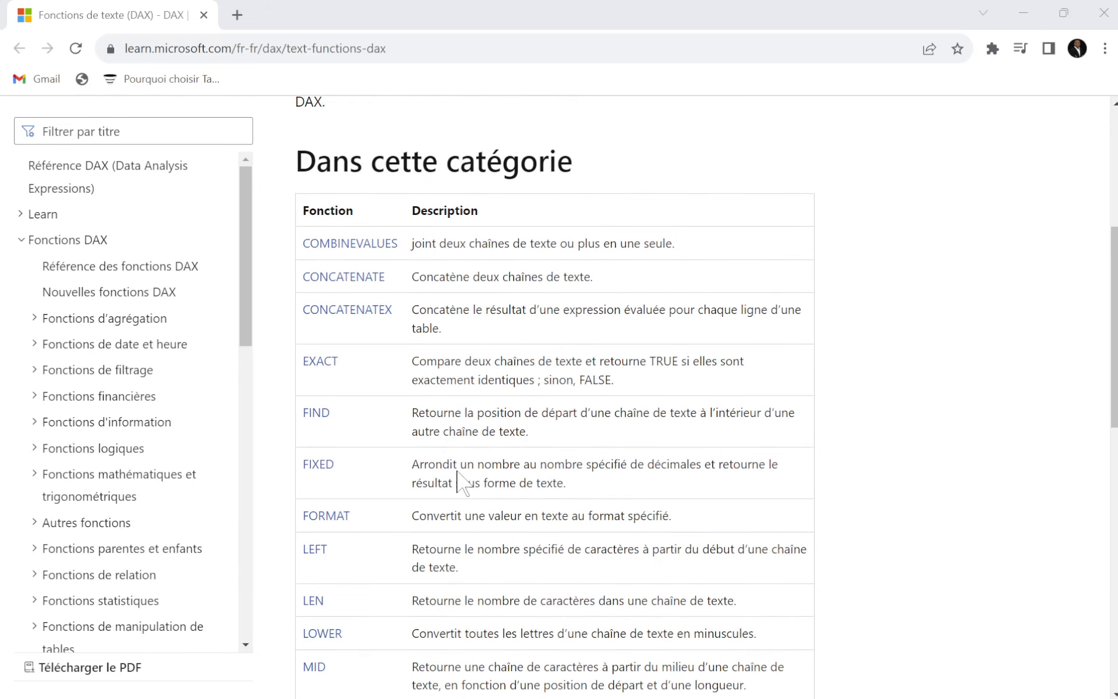
{"action": "scroll", "coordinate": [381, 496], "scroll_direction": "down", "scroll_amount": 2}
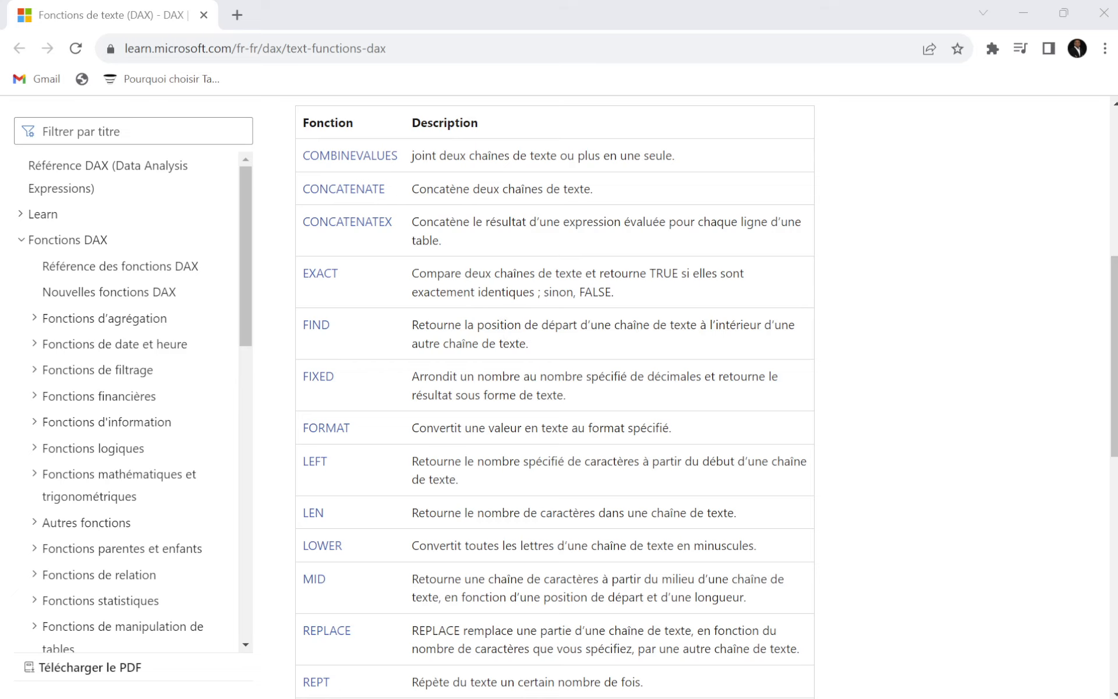
Switch to Power BI Desktop and add a new measure named f_exact to the apprenants table.
{"action": "key", "text": "alt+Tab"}
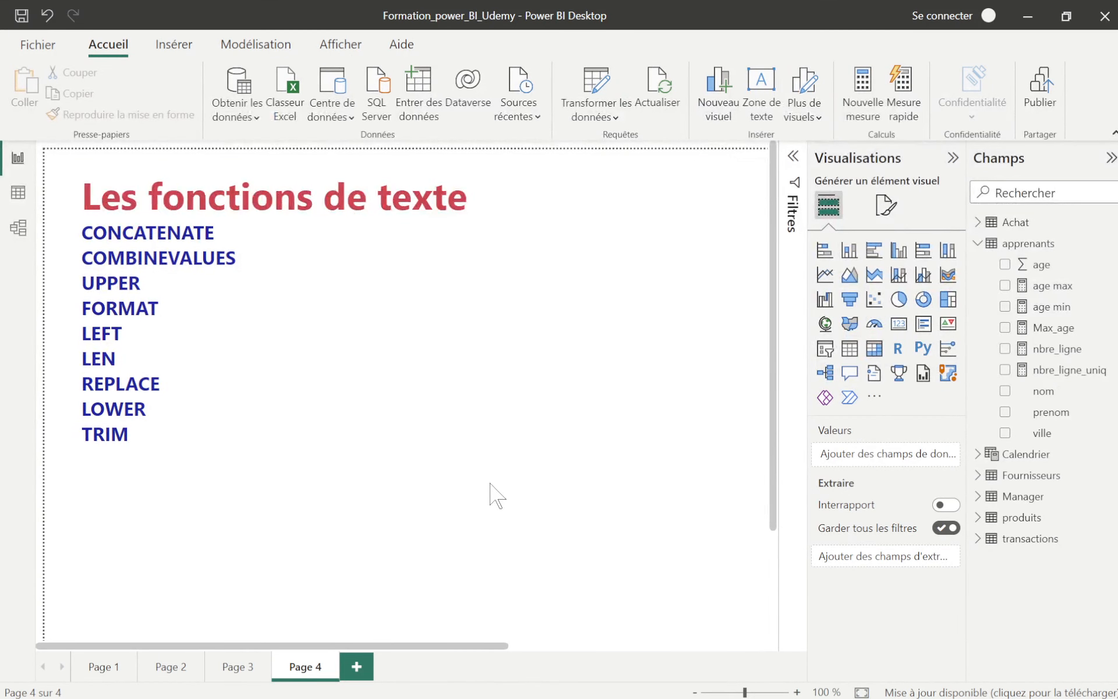
{"action": "right_click", "coordinate": [1023, 248]}
{"action": "left_click", "coordinate": [924, 263]}
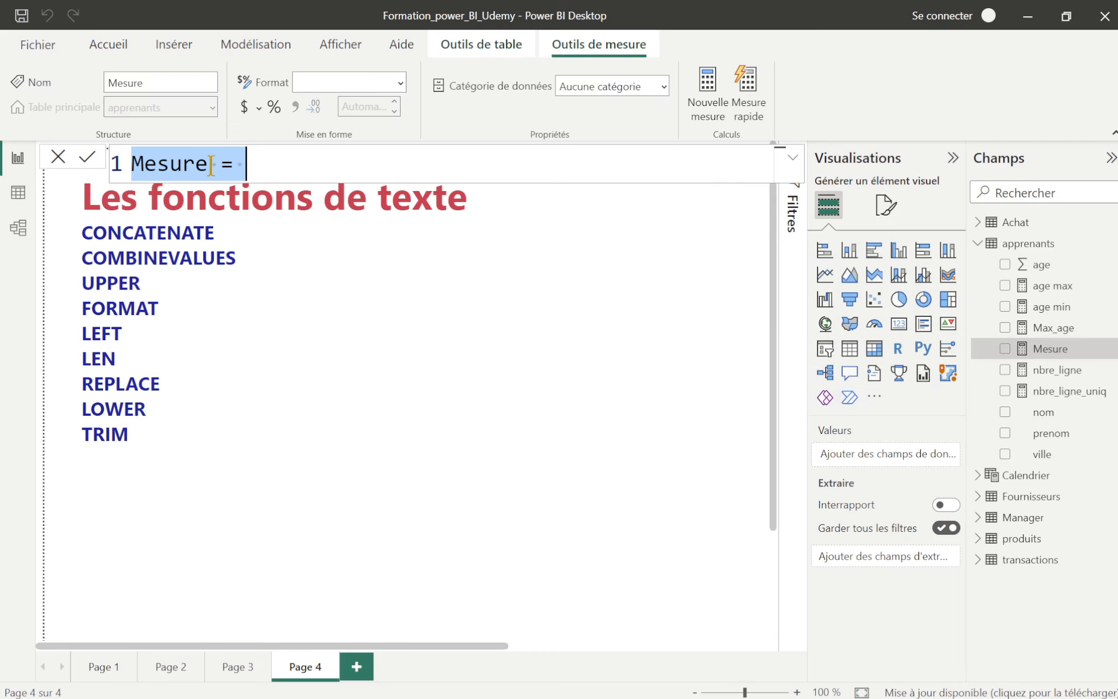
{"action": "double_click", "coordinate": [209, 165]}
{"action": "key", "text": "BackSpace"}
{"action": "key", "text": "BackSpace"}
{"action": "key", "text": "BackSpace"}
{"action": "key", "text": "BackSpace"}
{"action": "key", "text": "BackSpace"}
{"action": "key", "text": "BackSpace"}
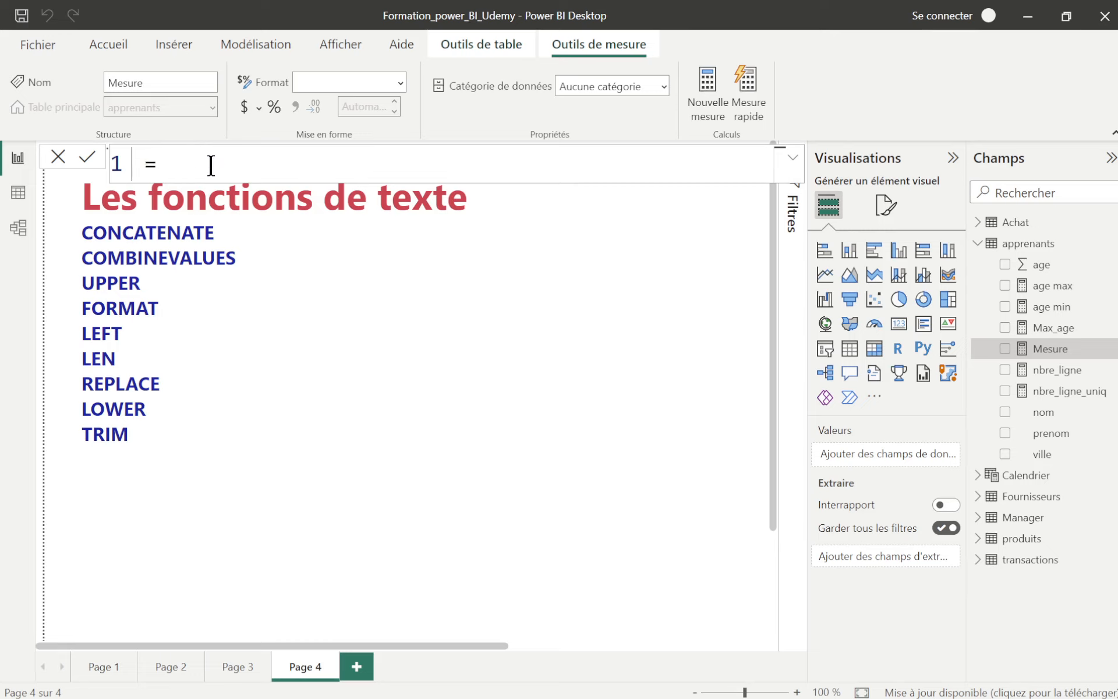
{"action": "type", "text": "f_exact"}
Define the f_exact measure with the formula EXACT("data","data").
{"action": "left_click", "coordinate": [286, 158]}
{"action": "type", "text": "ex"}
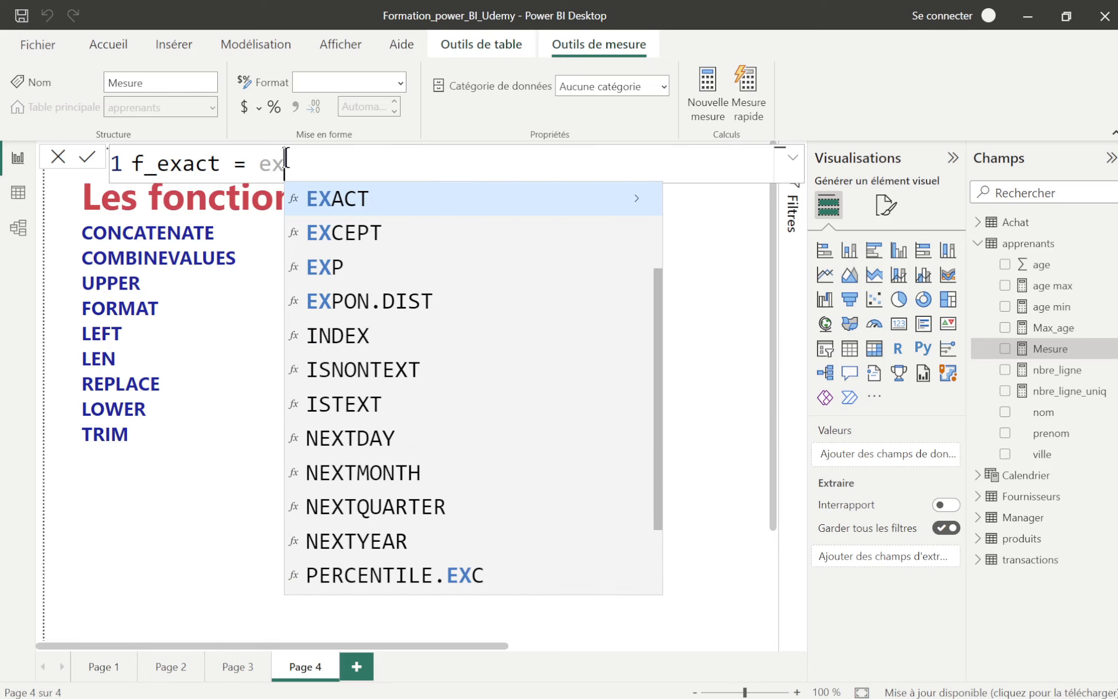
{"action": "type", "text": "a"}
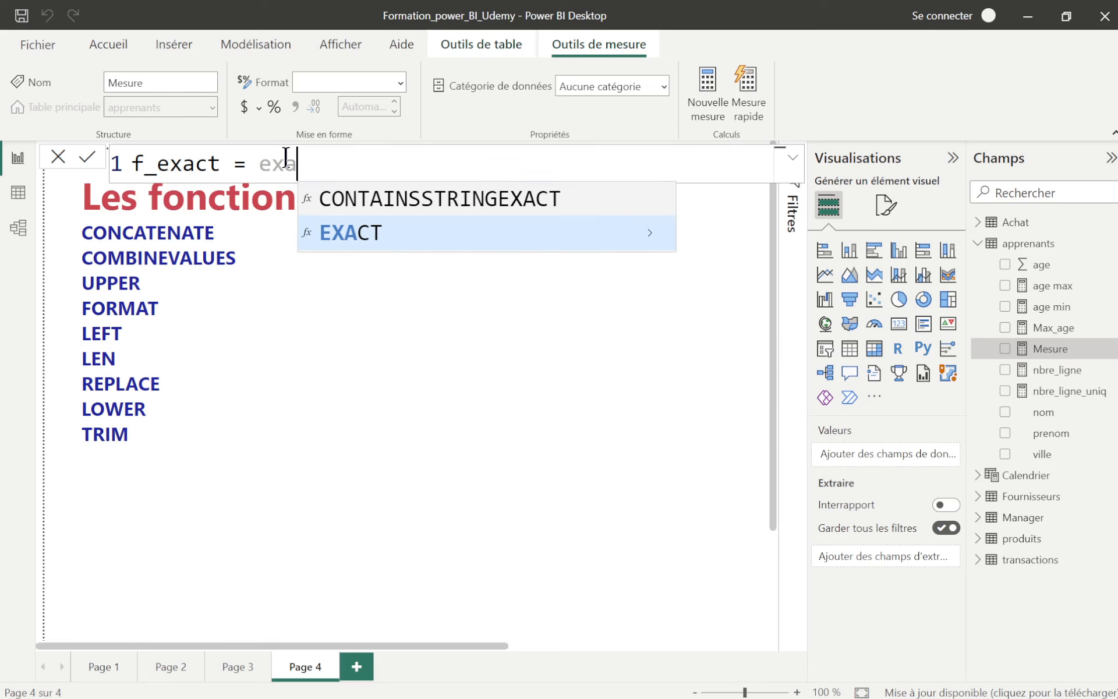
{"action": "left_click", "coordinate": [414, 233]}
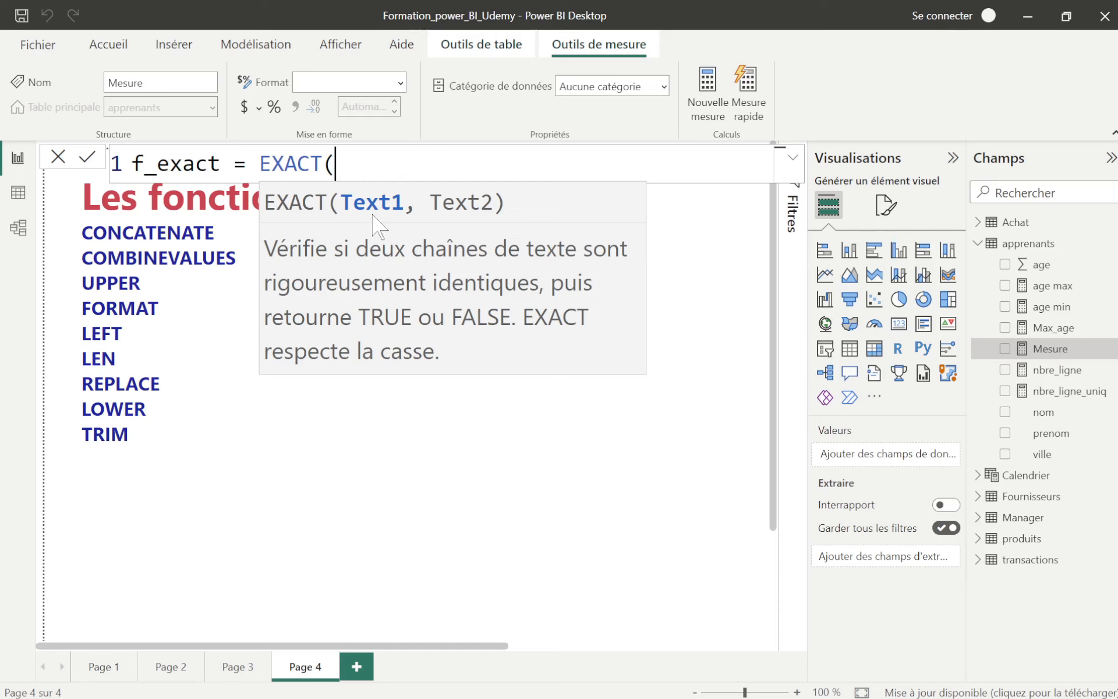
{"action": "type", "text": "\""}
{"action": "type", "text": "data"}
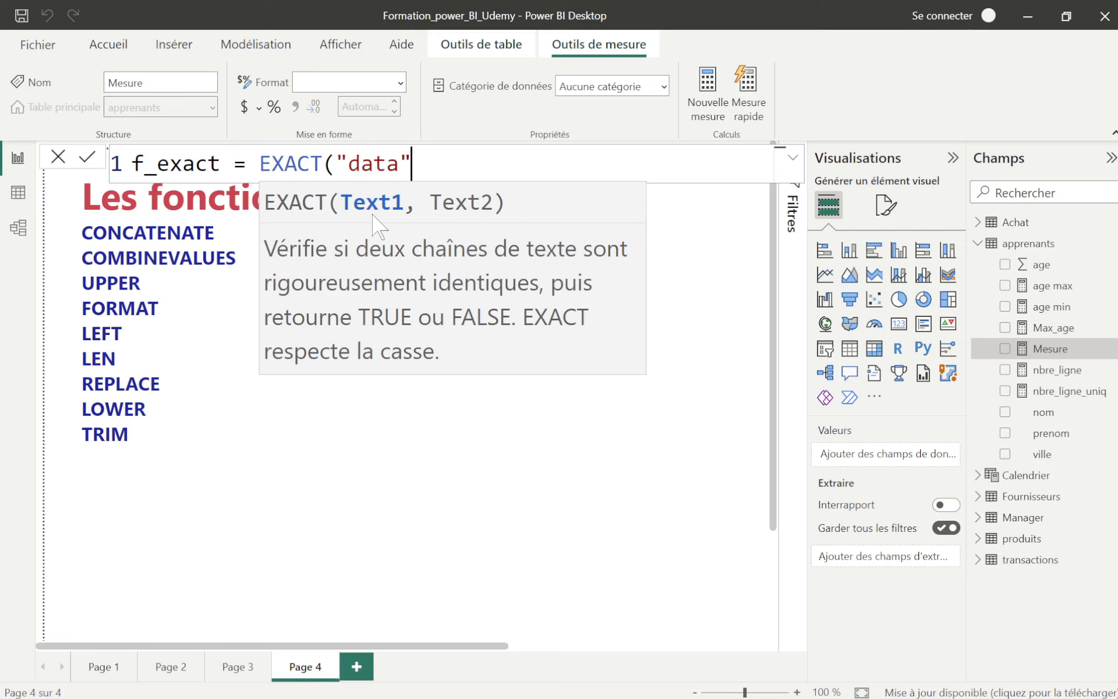
{"action": "type", "text": "\","}
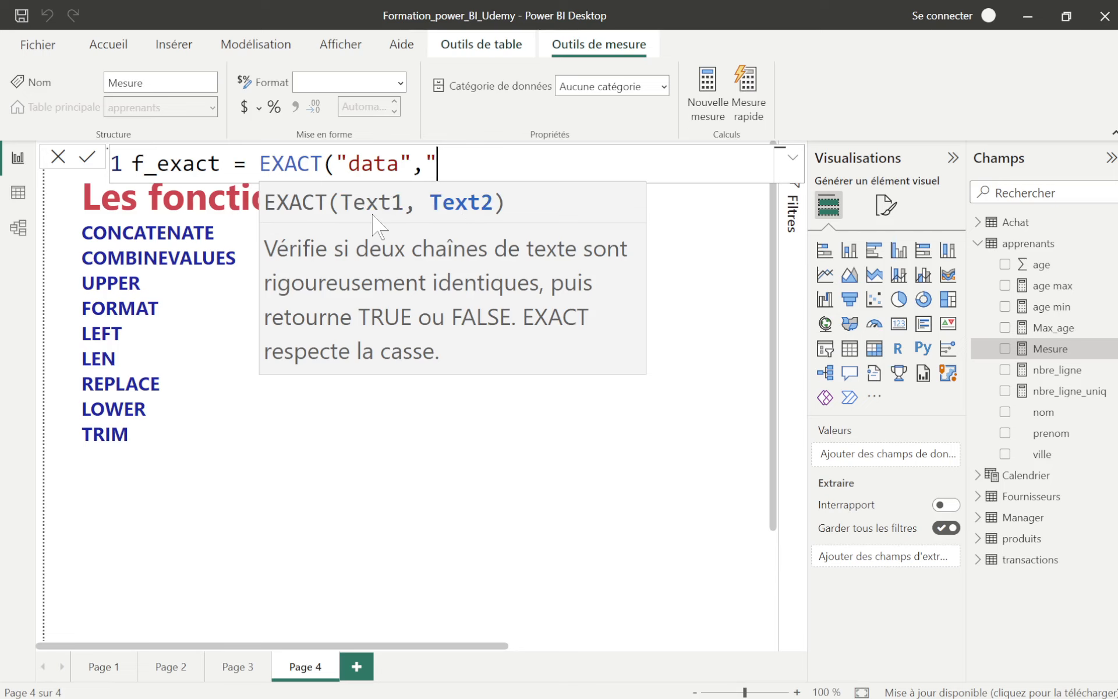
{"action": "type", "text": "\"data\")"}
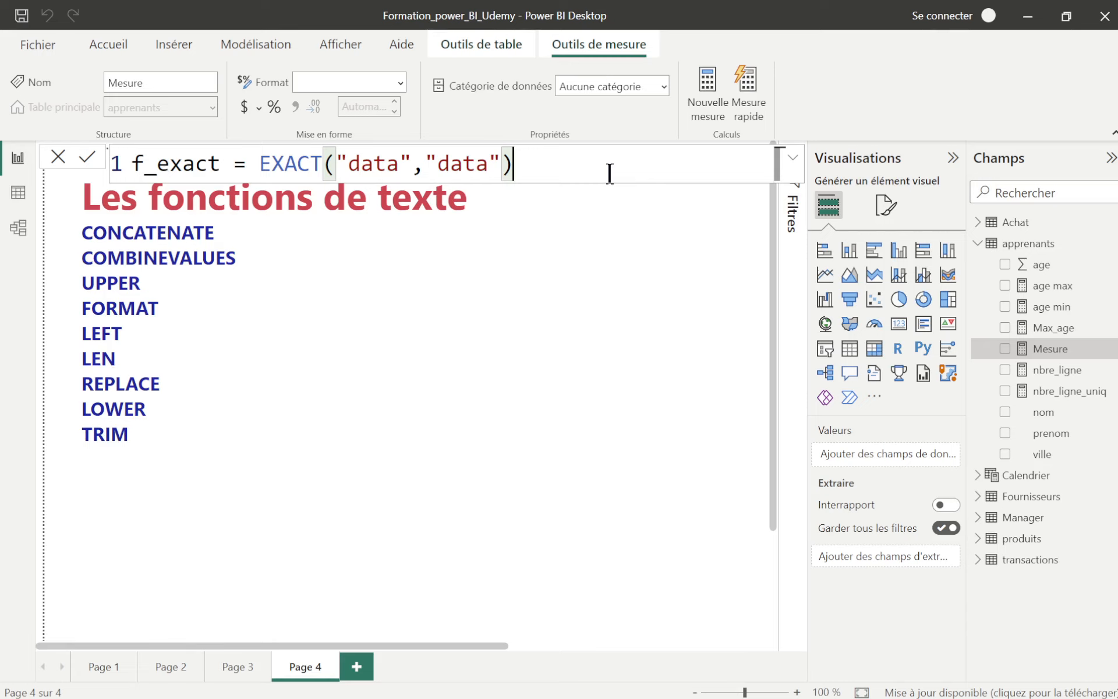
{"action": "key", "text": "Return"}
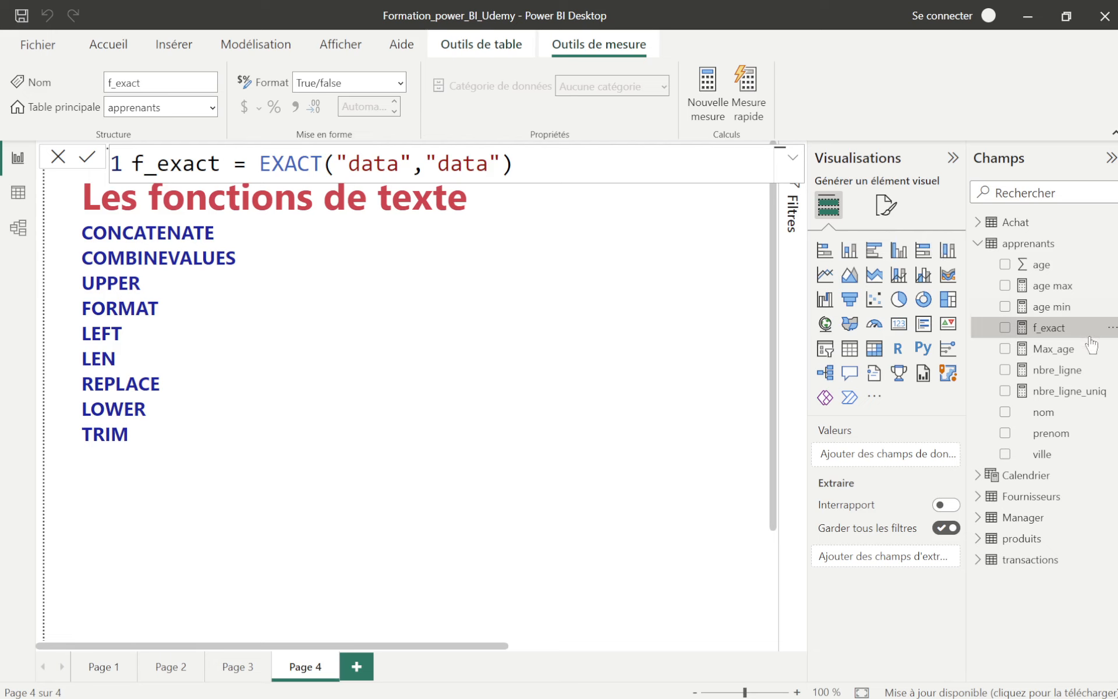
Display f_exact in a card visual on Page 4 and move the card up beside the list of text functions.
{"action": "left_click", "coordinate": [1006, 329]}
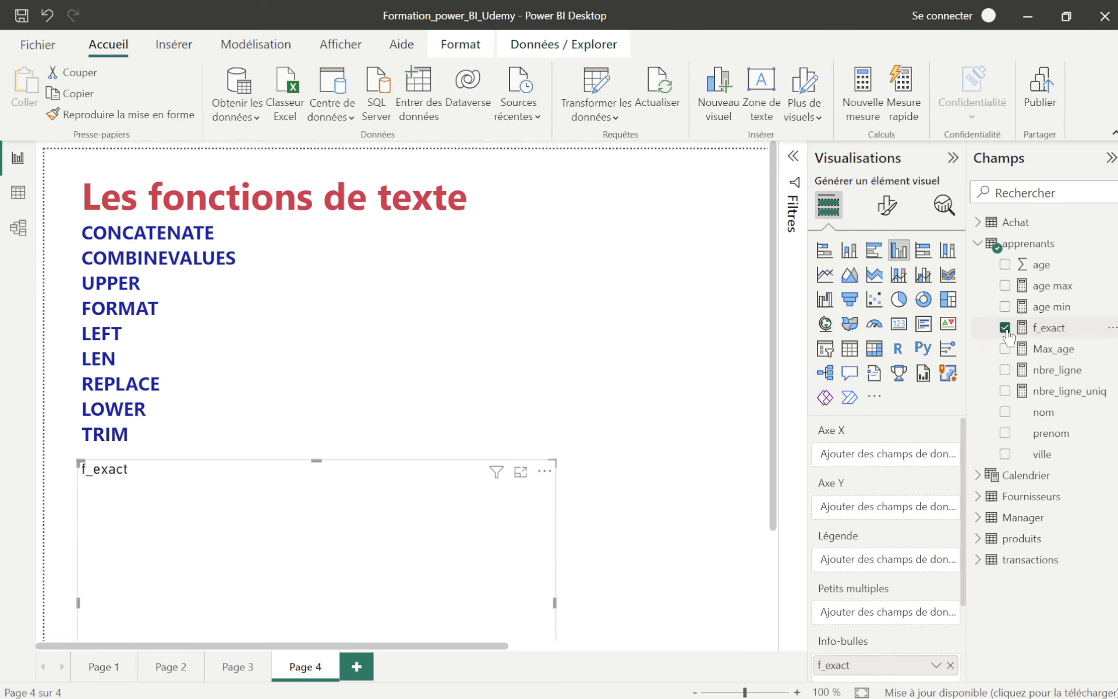
{"action": "left_click", "coordinate": [899, 326]}
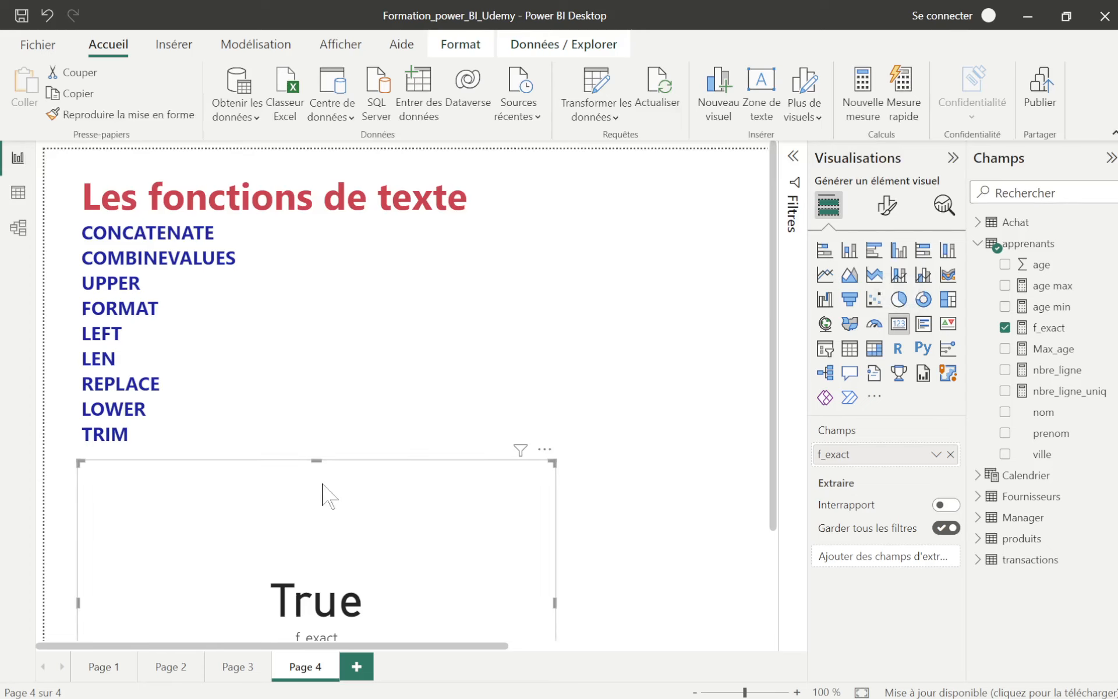
{"action": "left_click_drag", "start_coordinate": [372, 495], "coordinate": [451, 432]}
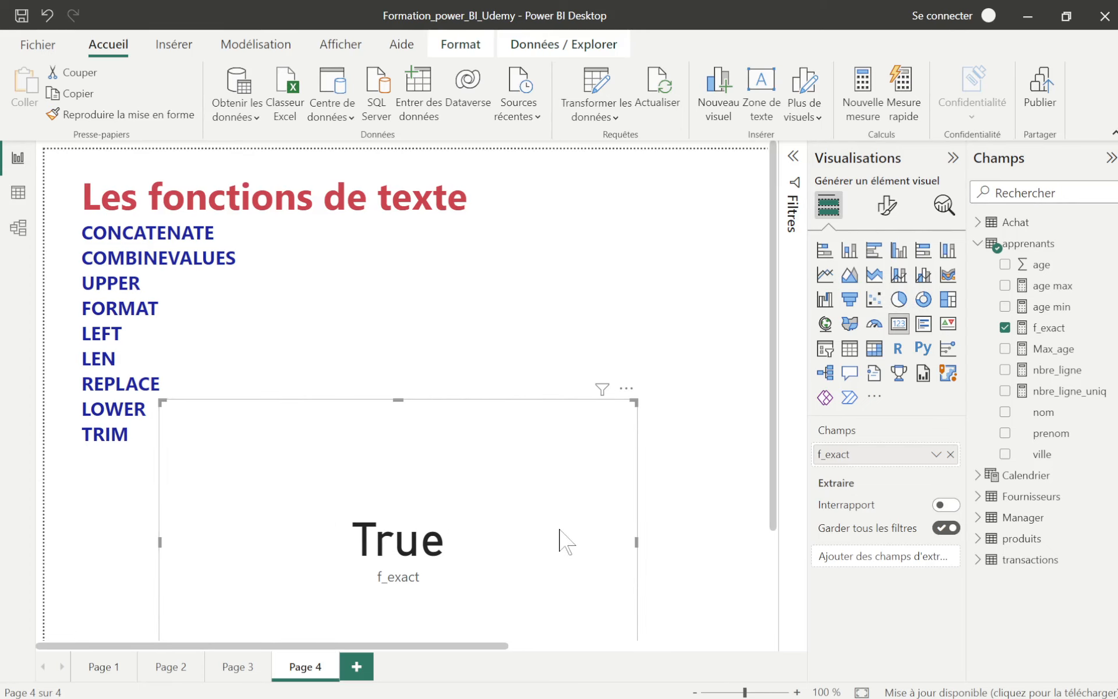
{"action": "left_click_drag", "start_coordinate": [564, 539], "coordinate": [564, 459]}
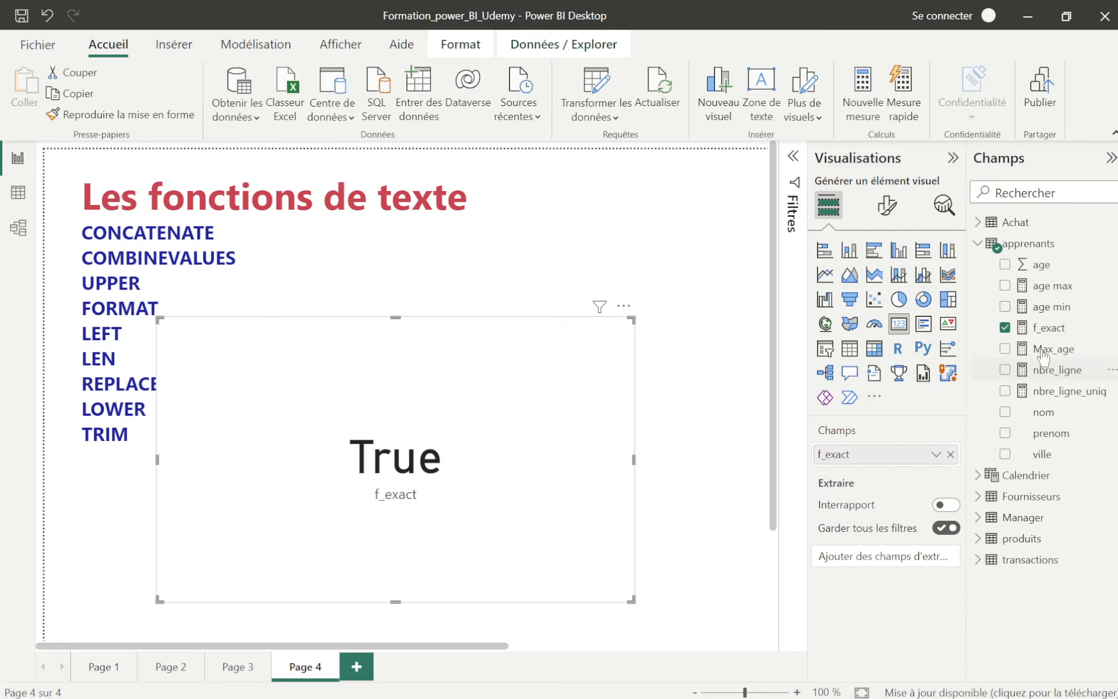
Change the second text in the f_exact formula to "dataa" and reduce the height of its card.
{"action": "left_click", "coordinate": [1048, 328]}
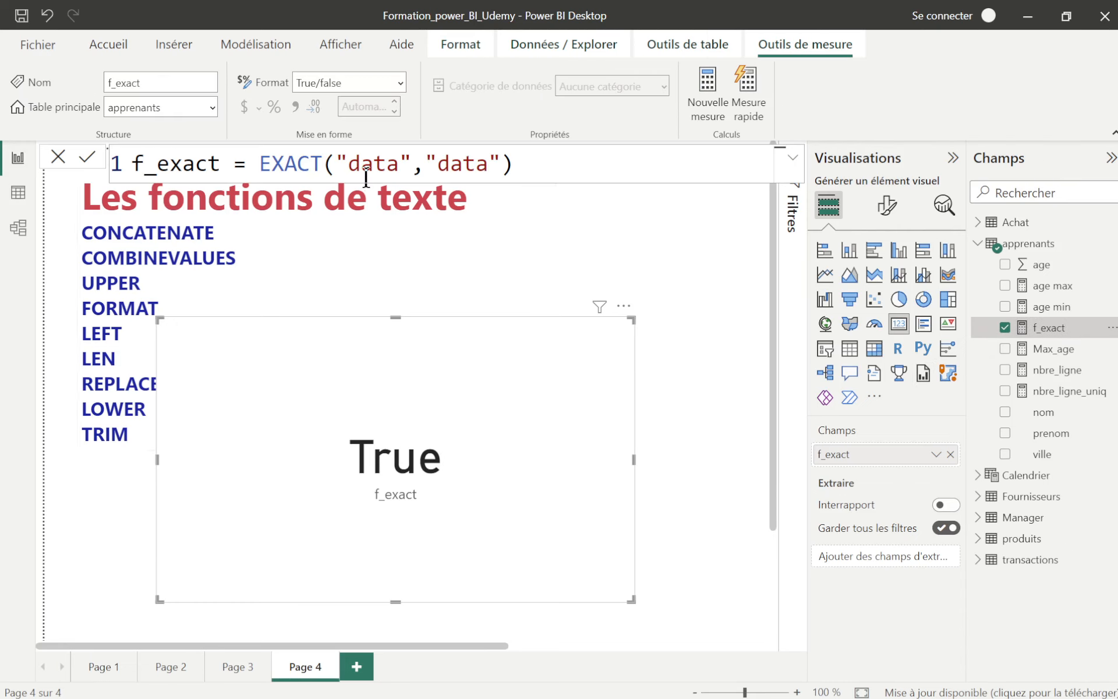
{"action": "left_click", "coordinate": [490, 166]}
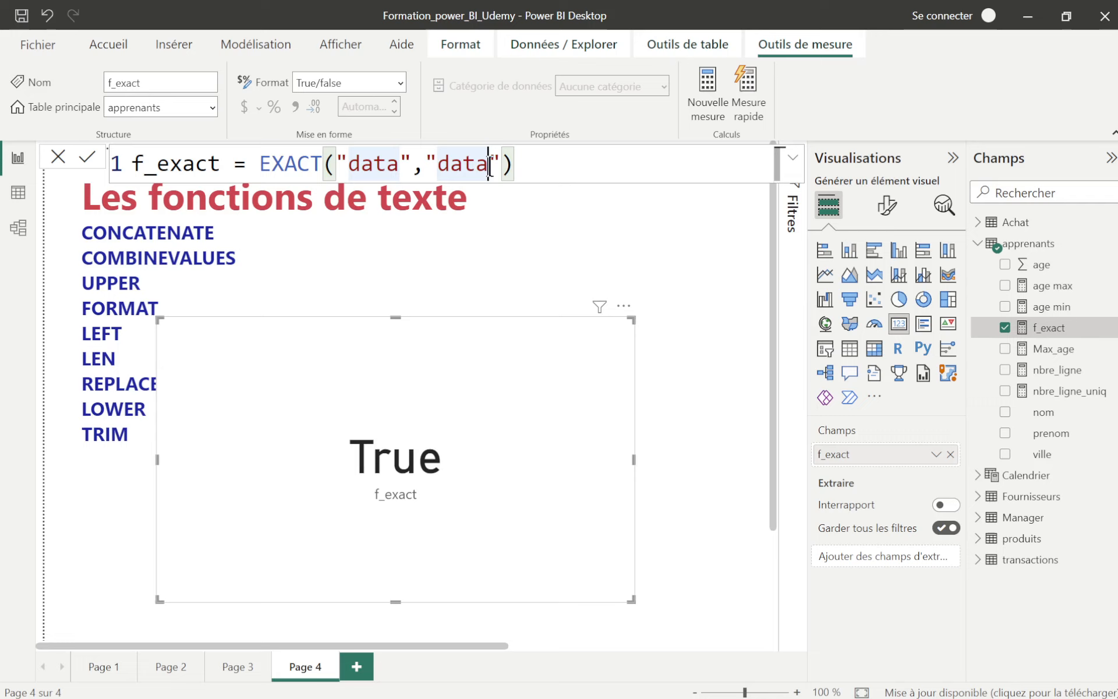
{"action": "type", "text": "a"}
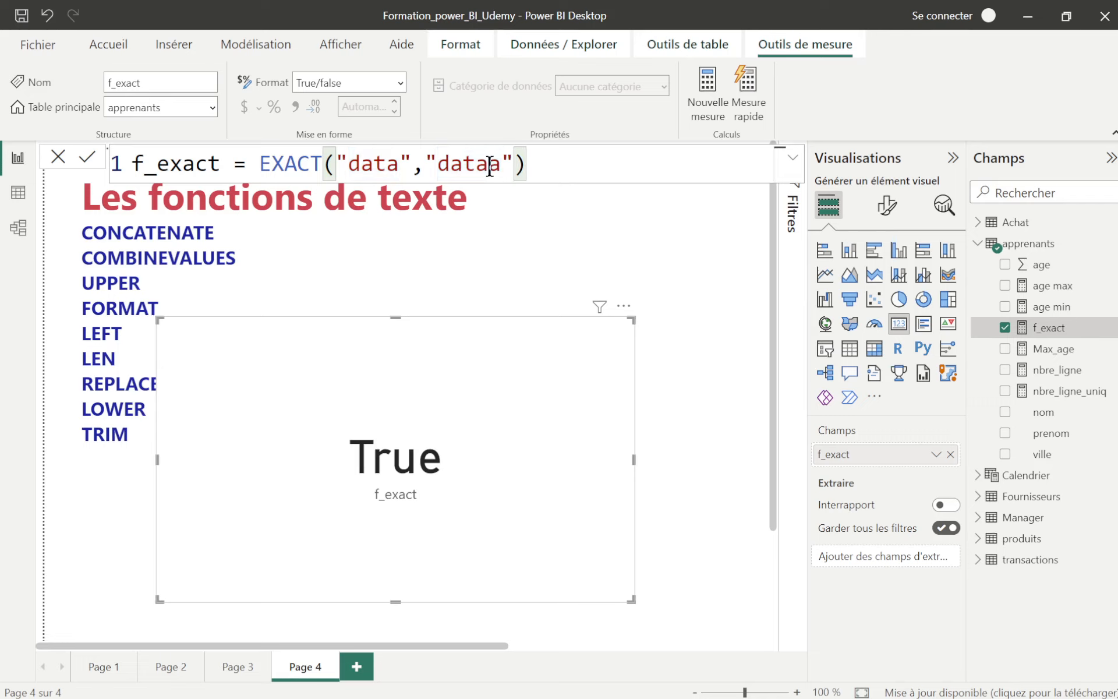
{"action": "left_click", "coordinate": [87, 156]}
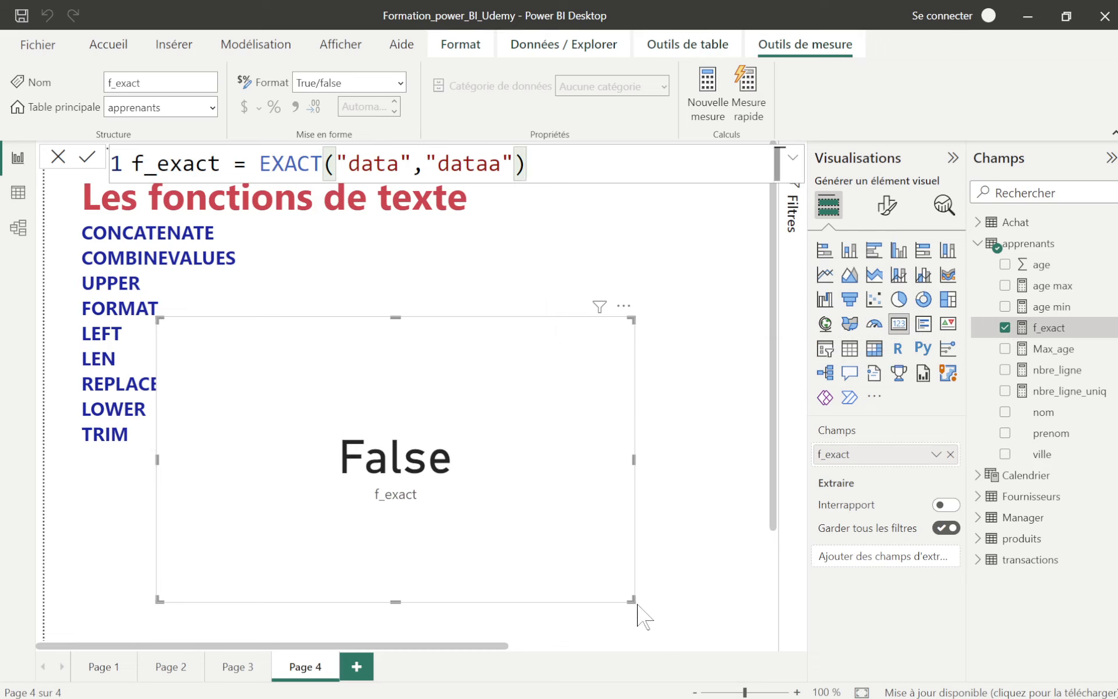
{"action": "left_click_drag", "start_coordinate": [633, 599], "coordinate": [622, 500]}
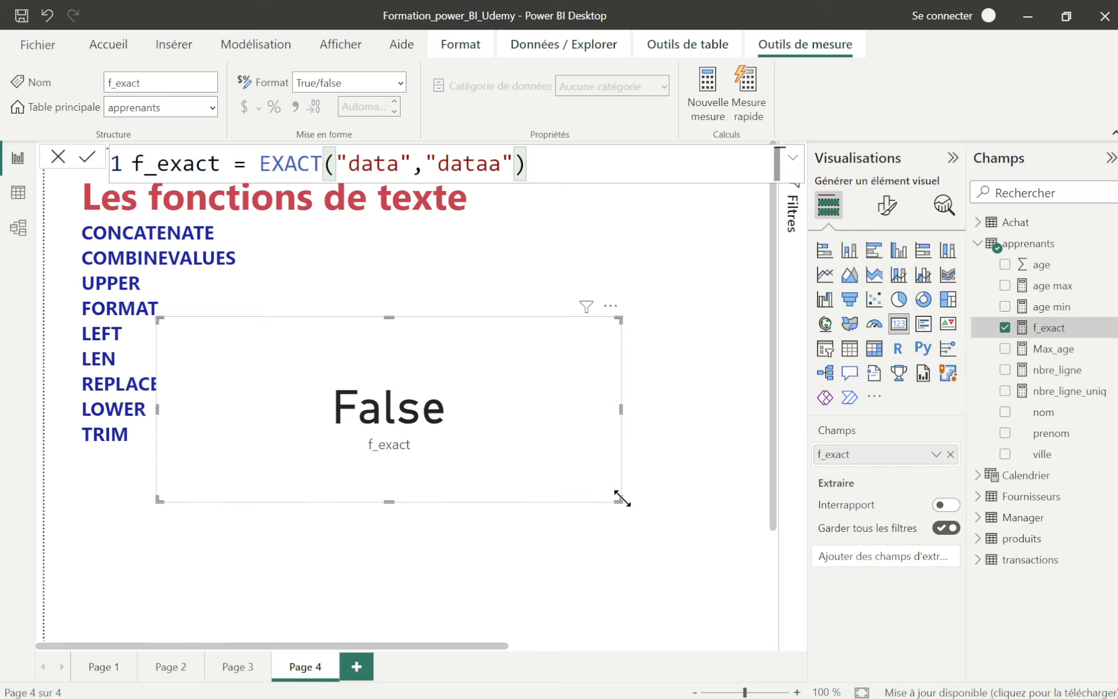
Add another measure to the apprenants table and name it f_long.
{"action": "right_click", "coordinate": [1016, 244]}
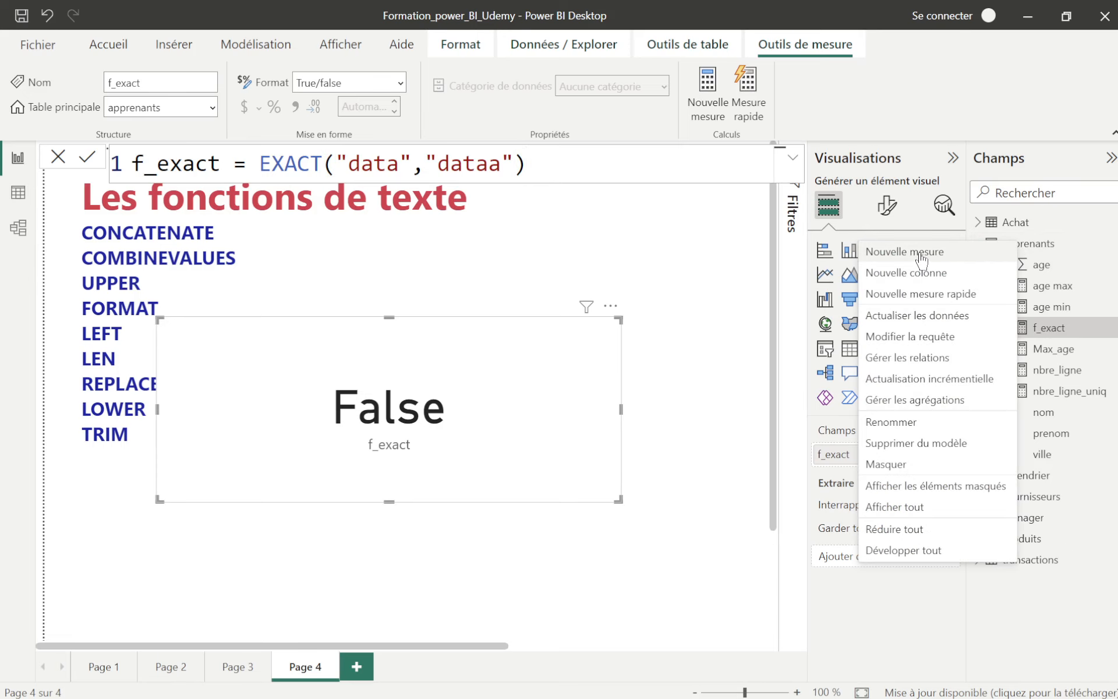
{"action": "key", "text": "Escape"}
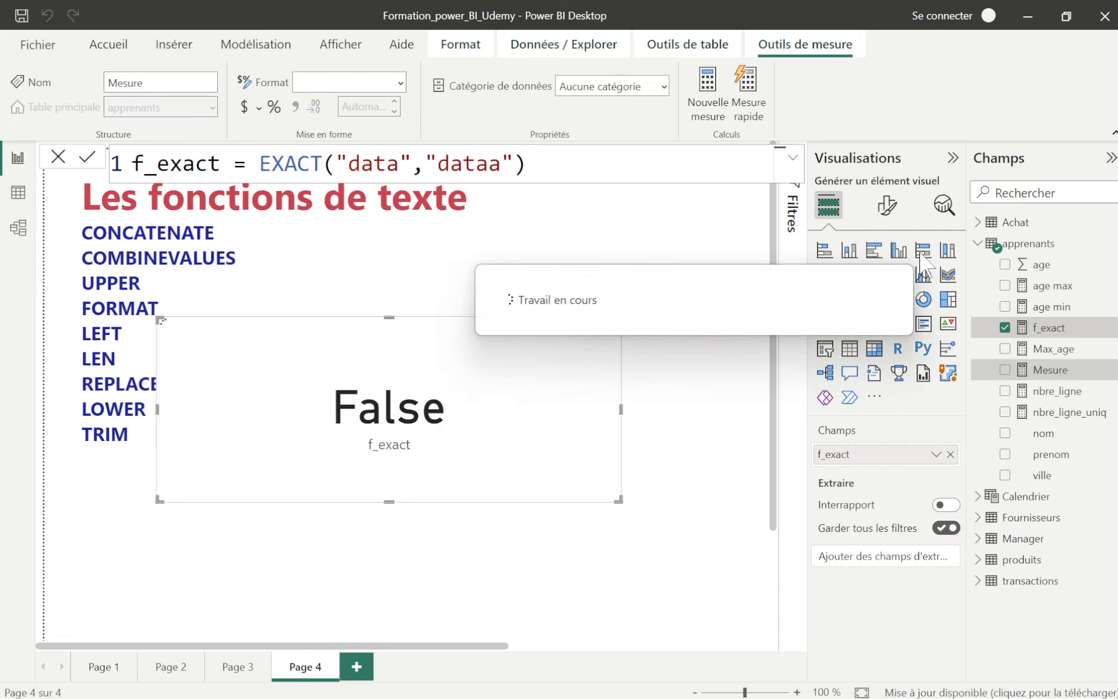
{"action": "left_click", "coordinate": [206, 165]}
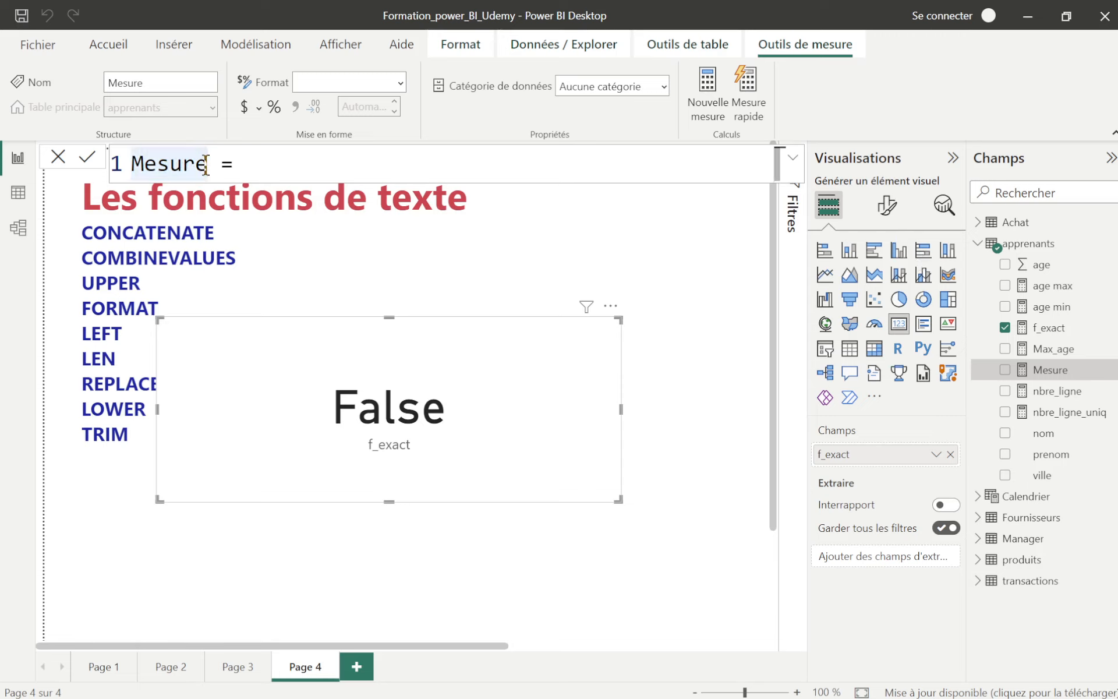
{"action": "key", "text": "BackSpace"}
{"action": "key", "text": "BackSpace"}
{"action": "key", "text": "BackSpace"}
{"action": "key", "text": "BackSpace"}
{"action": "key", "text": "BackSpace"}
{"action": "key", "text": "BackSpace"}
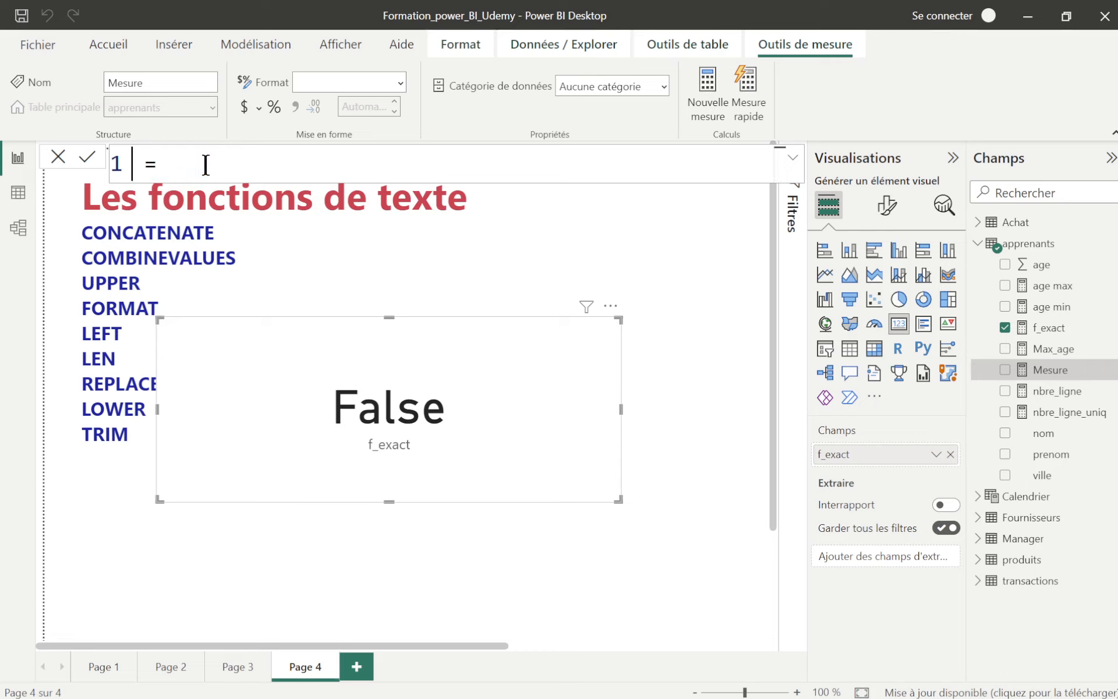
{"action": "type", "text": "f_long"}
Define the f_long measure with the formula LEN("datatraining").
{"action": "left_click", "coordinate": [261, 170]}
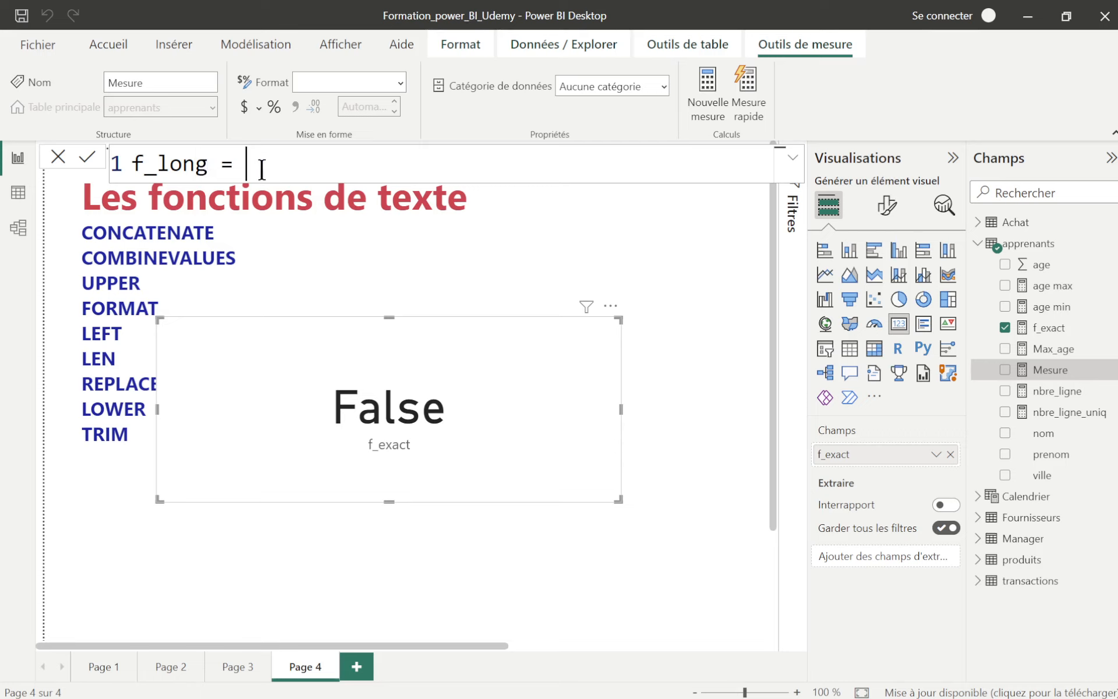
{"action": "type", "text": "len"}
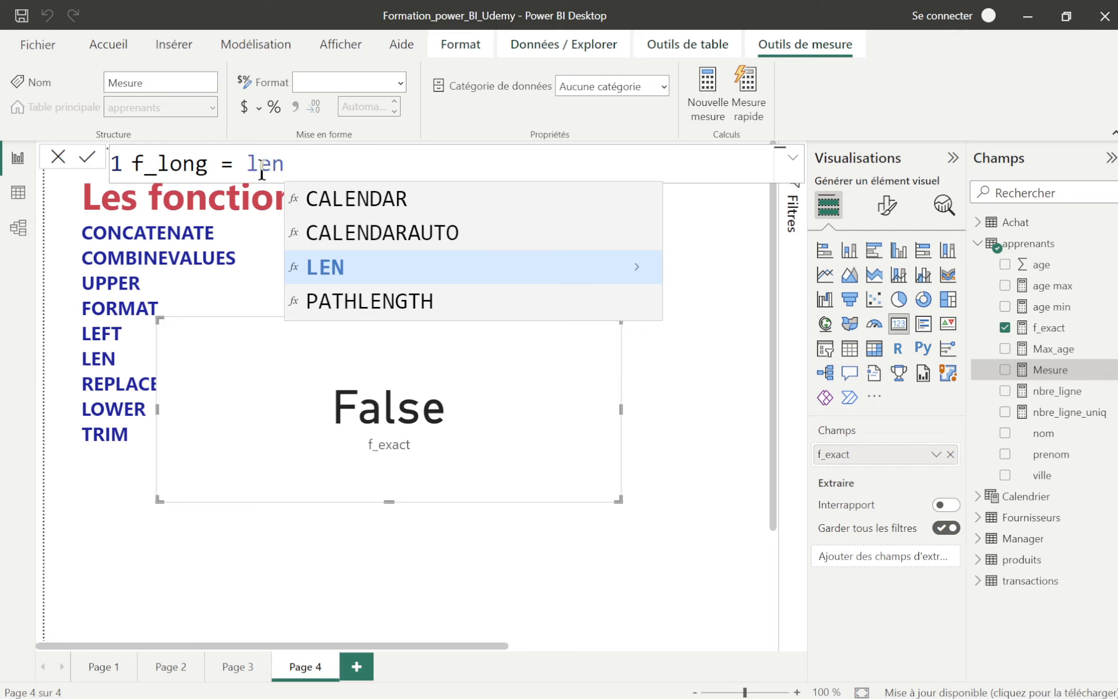
{"action": "left_click", "coordinate": [350, 268]}
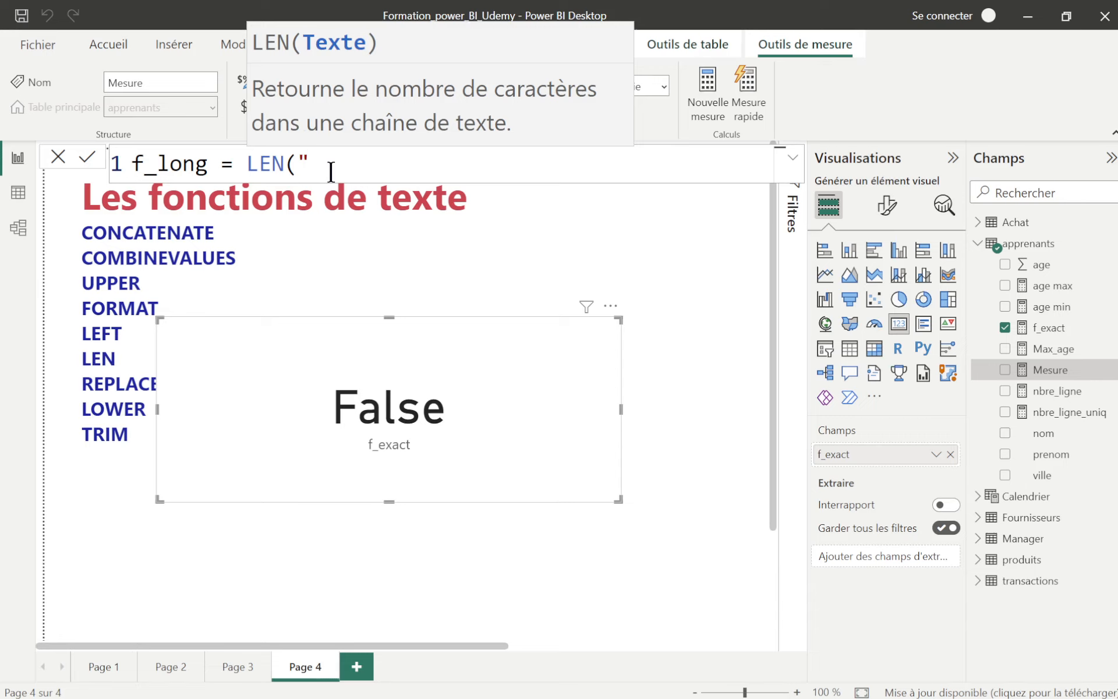
{"action": "type", "text": "\"datatraining"}
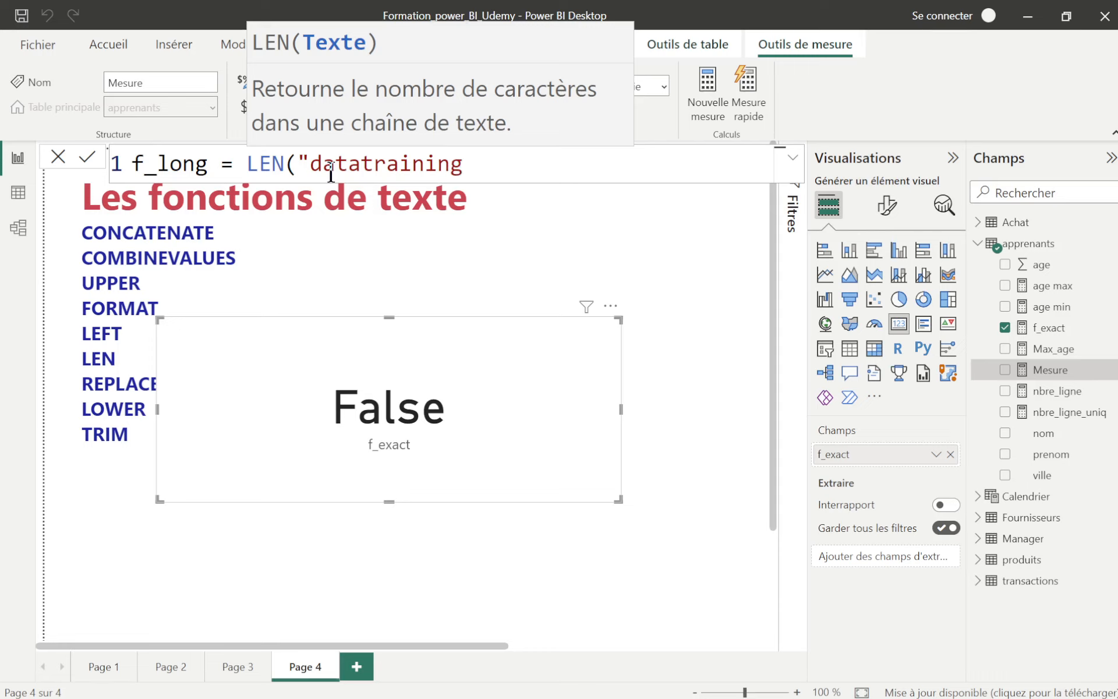
{"action": "type", "text": "&"}
{"action": "key", "text": "BackSpace"}
{"action": "type", "text": "&"}
{"action": "key", "text": "BackSpace"}
{"action": "type", "text": ")"}
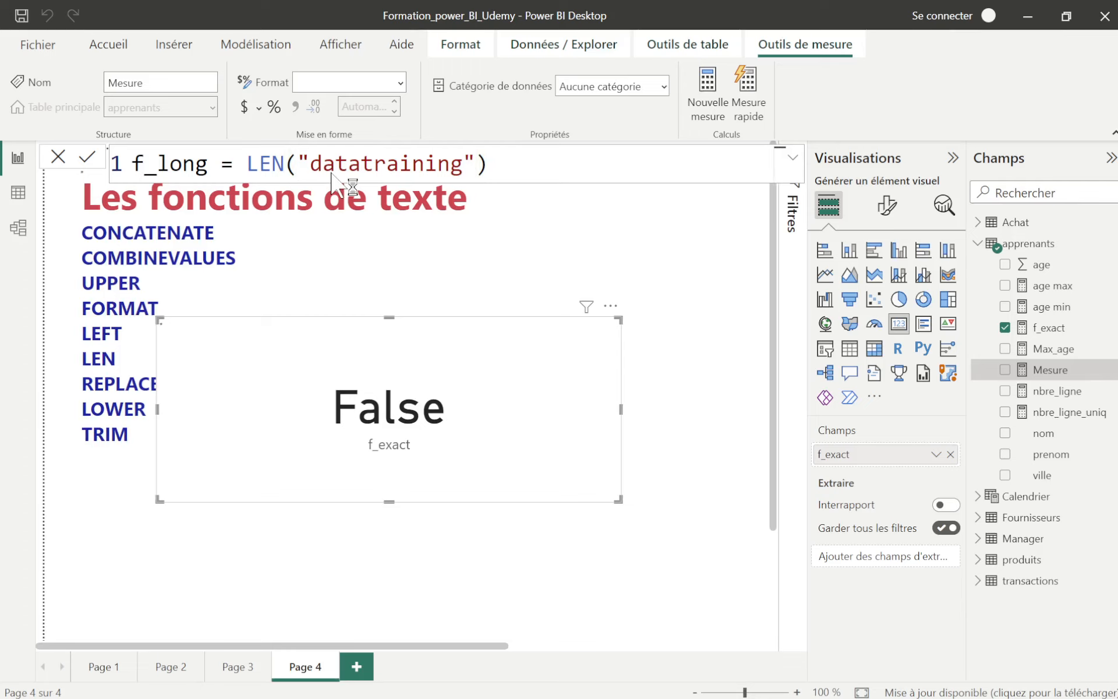
{"action": "key", "text": "Return"}
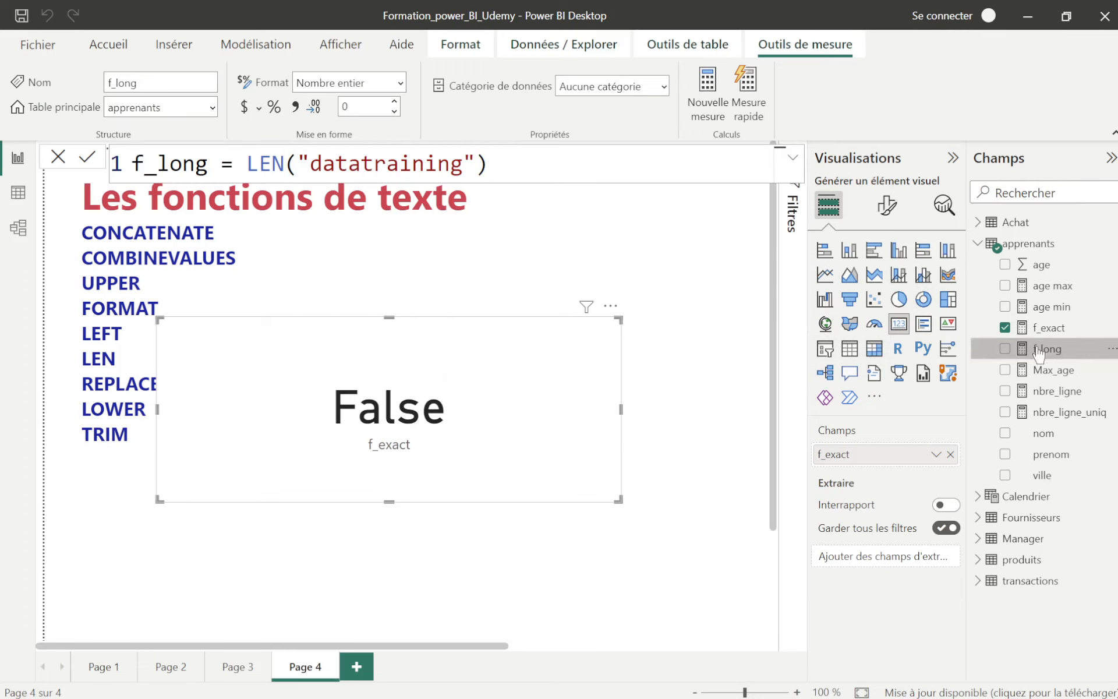
Narrow the f_exact card and move it to the lower left of the page, beneath LOWER in the function list.
{"action": "left_click", "coordinate": [520, 565]}
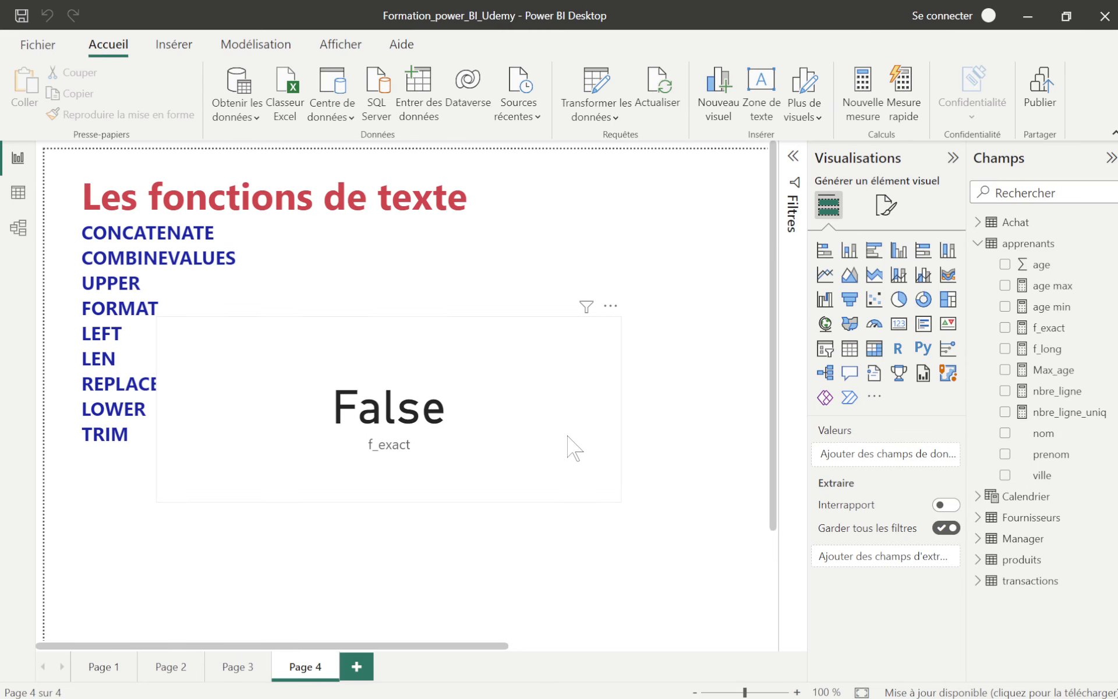
{"action": "left_click", "coordinate": [600, 425]}
{"action": "left_click_drag", "start_coordinate": [621, 410], "coordinate": [185, 583]}
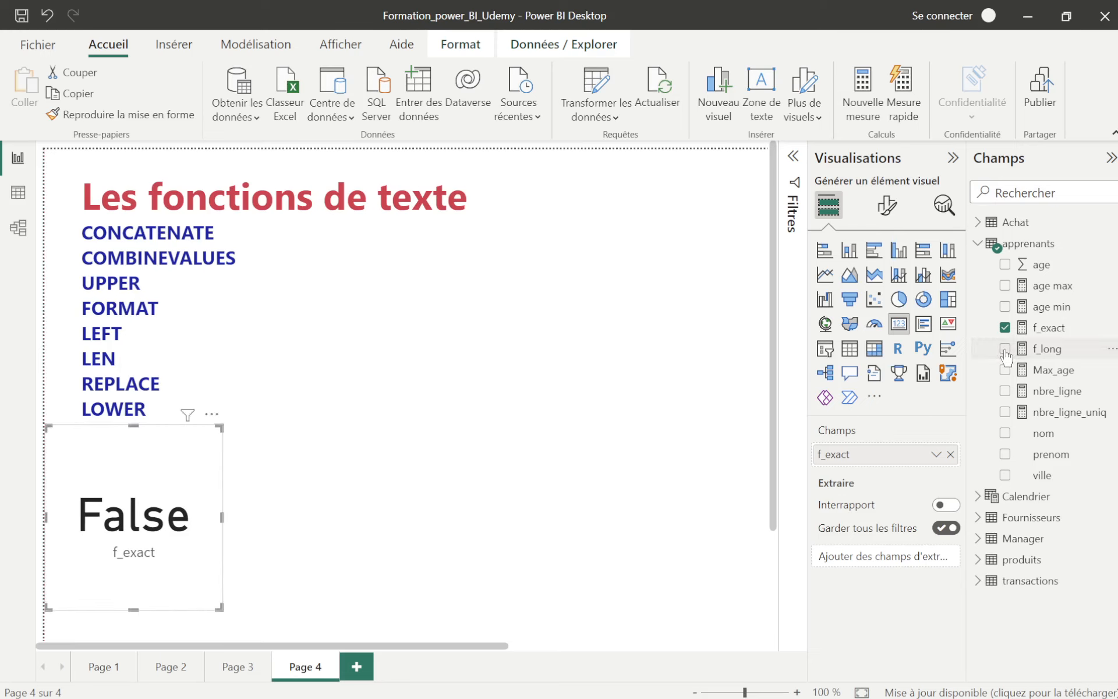
{"action": "left_click", "coordinate": [586, 469]}
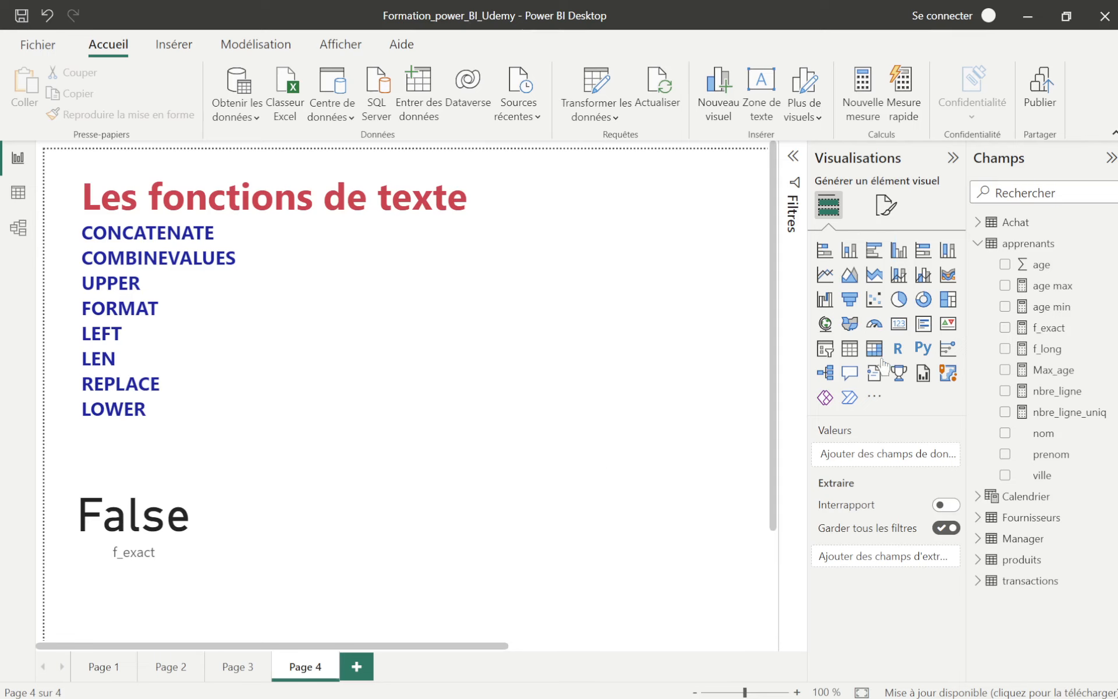
Display the f_long measure in a card visual placed in the empty area to the right of the f_exact card.
{"action": "left_click", "coordinate": [1011, 351]}
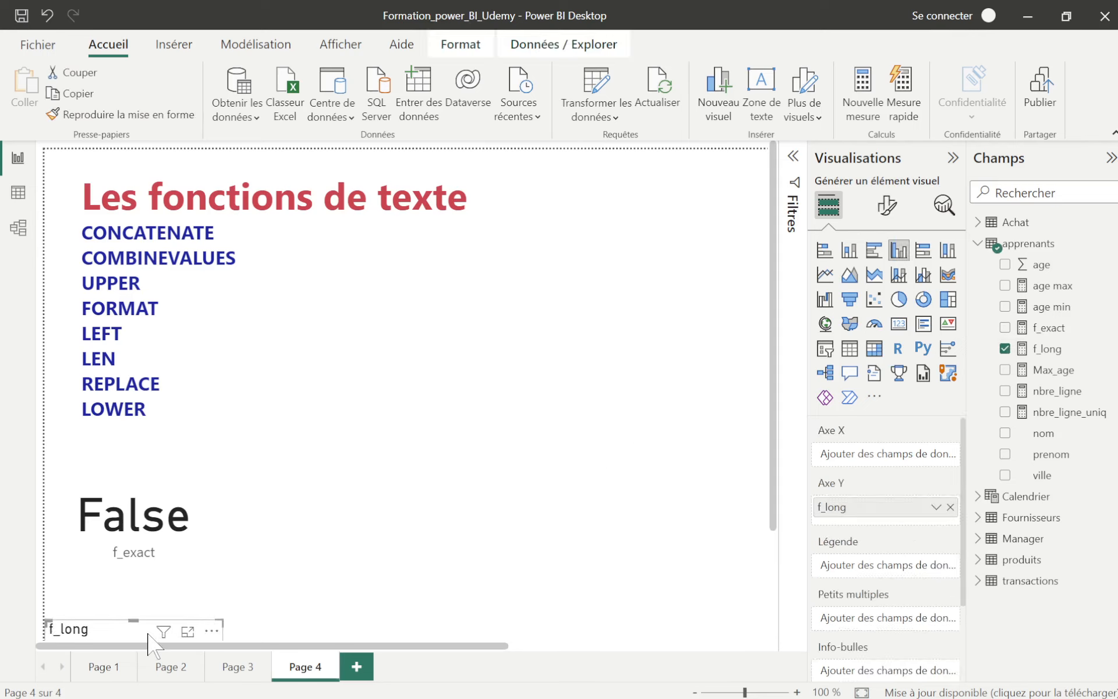
{"action": "left_click_drag", "start_coordinate": [149, 641], "coordinate": [533, 405]}
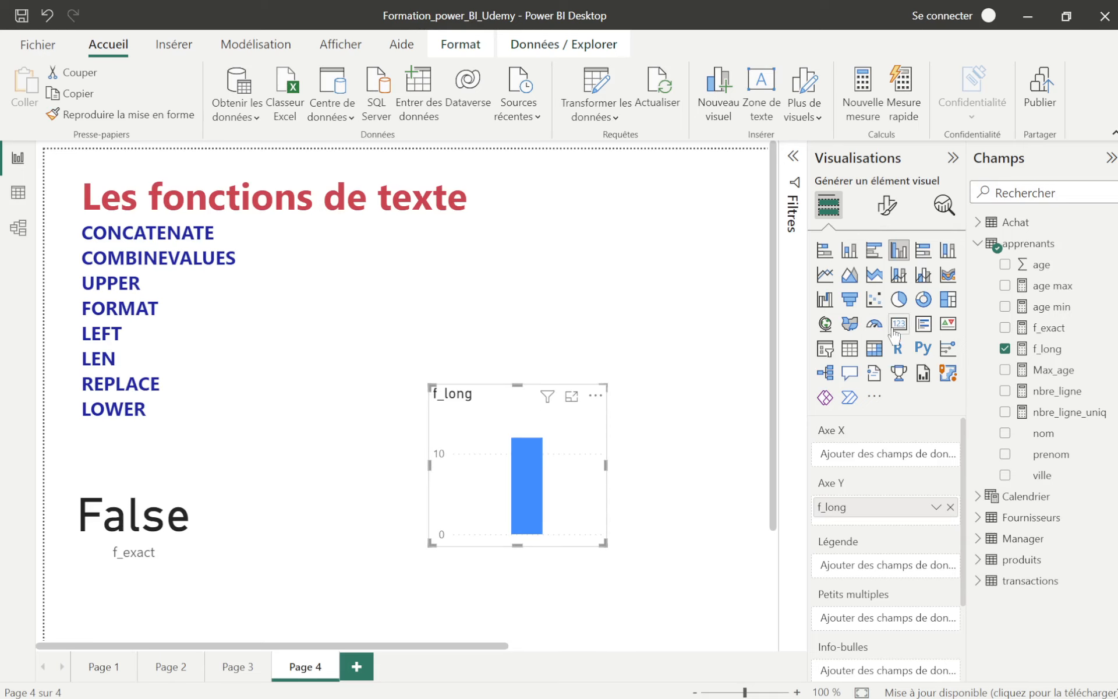
{"action": "left_click", "coordinate": [895, 329]}
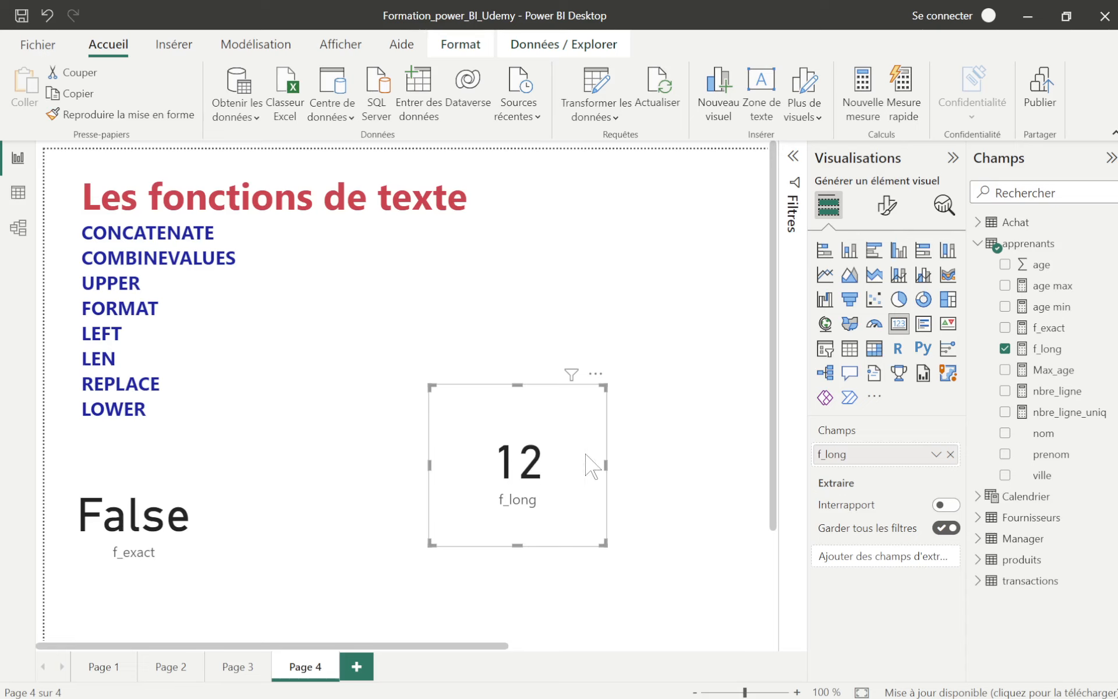
{"action": "left_click", "coordinate": [985, 350]}
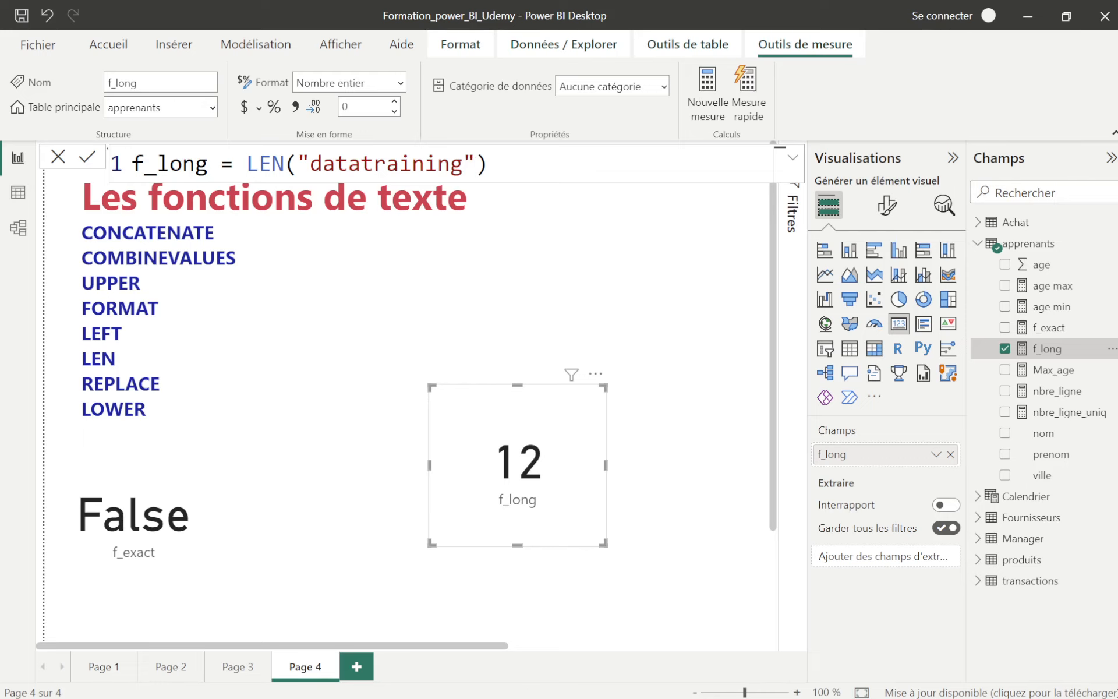
Consult the DAX text functions reference in the browser, then return to Power BI and add a new measure to the apprenants table.
{"action": "key", "text": "alt+Tab"}
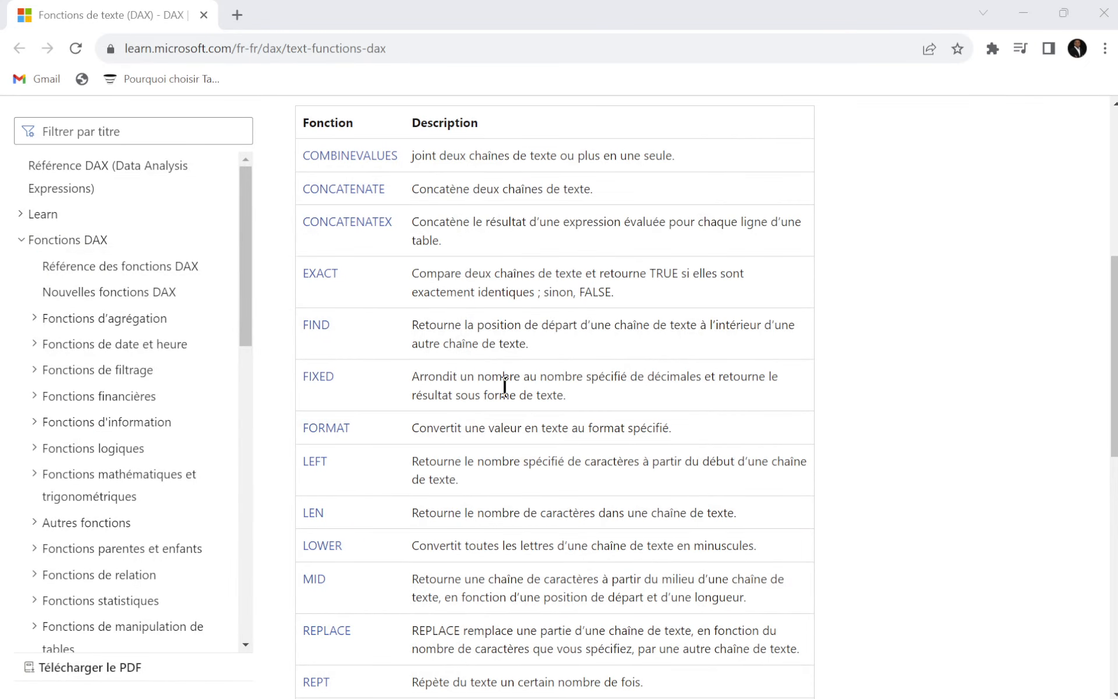
{"action": "scroll", "coordinate": [483, 448], "scroll_direction": "down", "scroll_amount": 3}
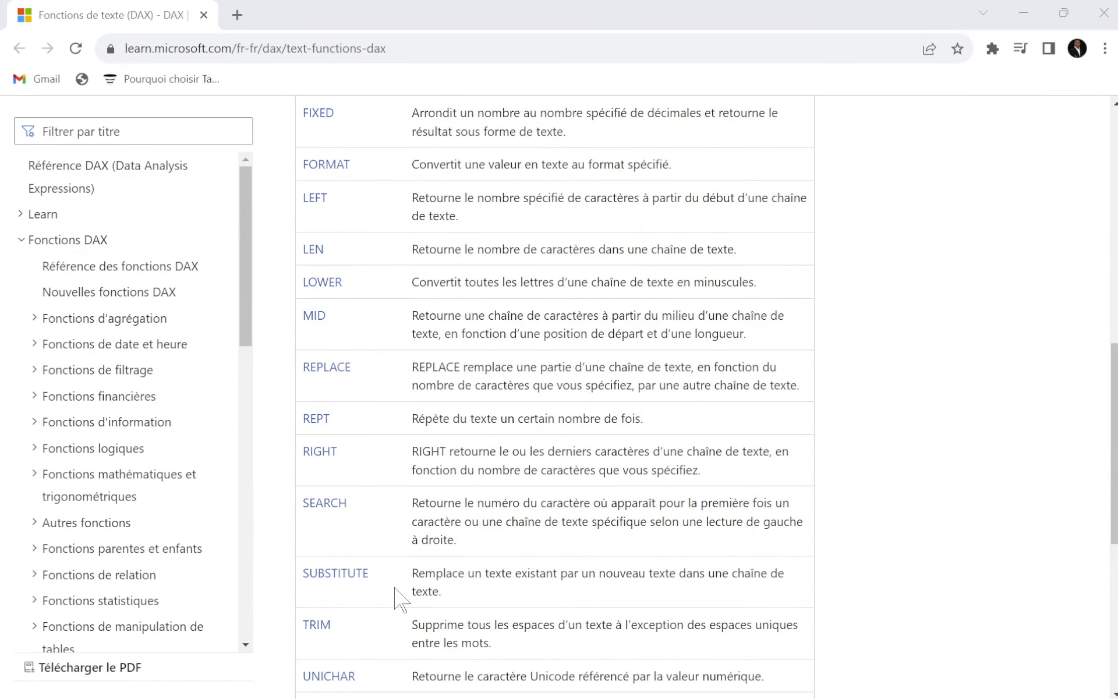
{"action": "scroll", "coordinate": [394, 594], "scroll_direction": "down", "scroll_amount": 1}
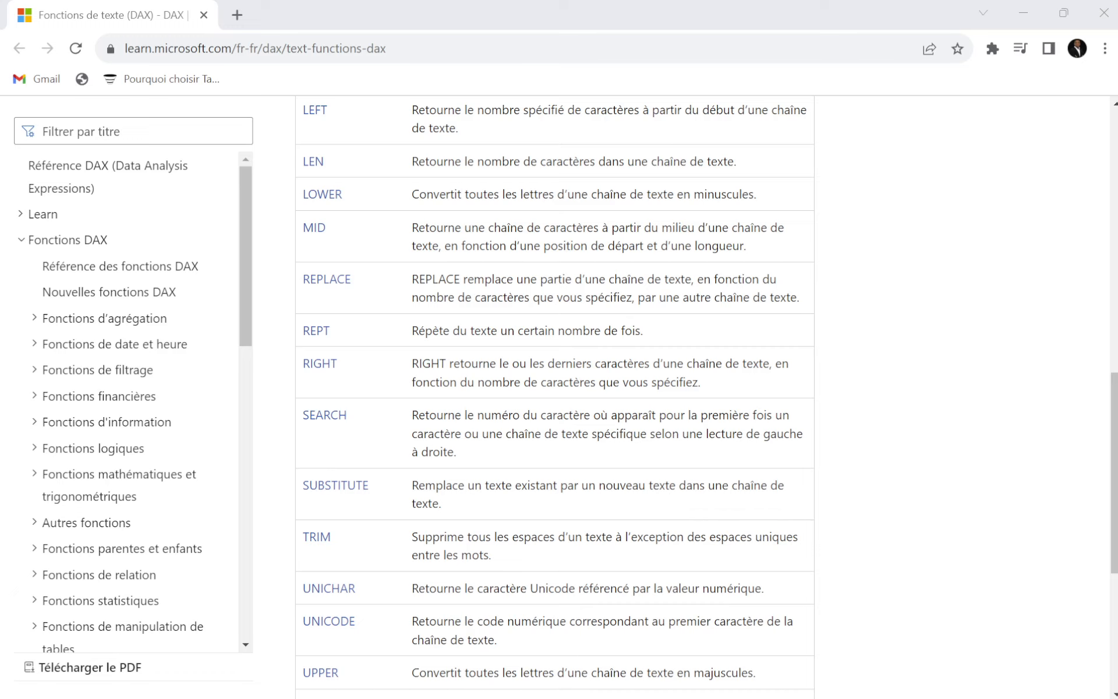
{"action": "key", "text": "alt+Tab"}
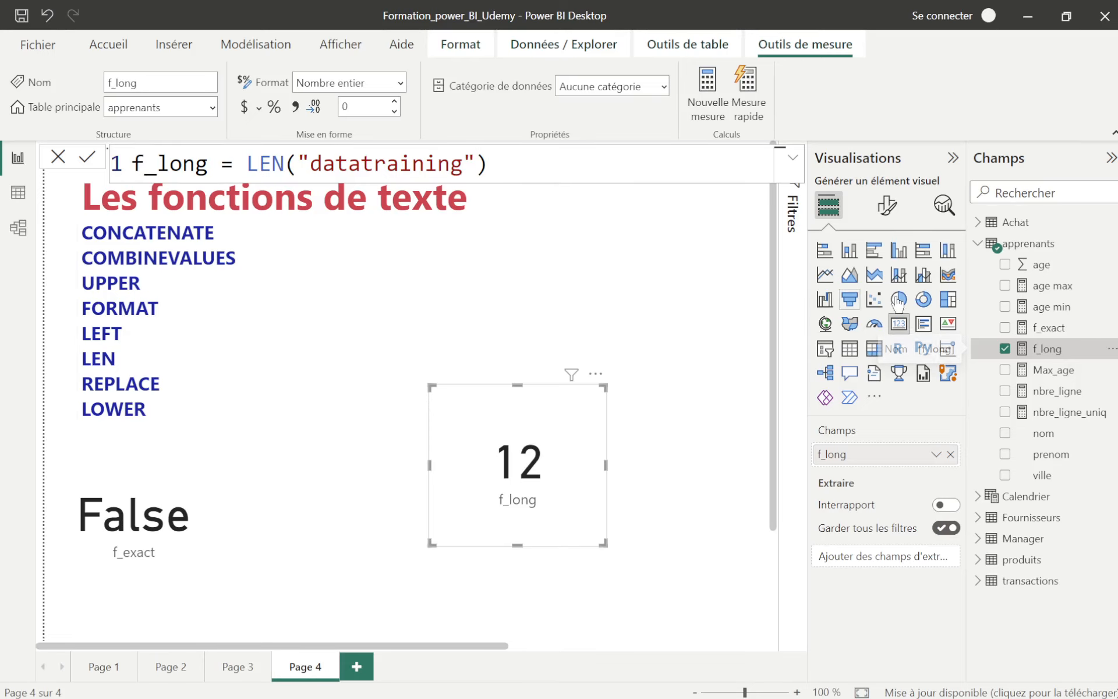
{"action": "right_click", "coordinate": [1019, 244]}
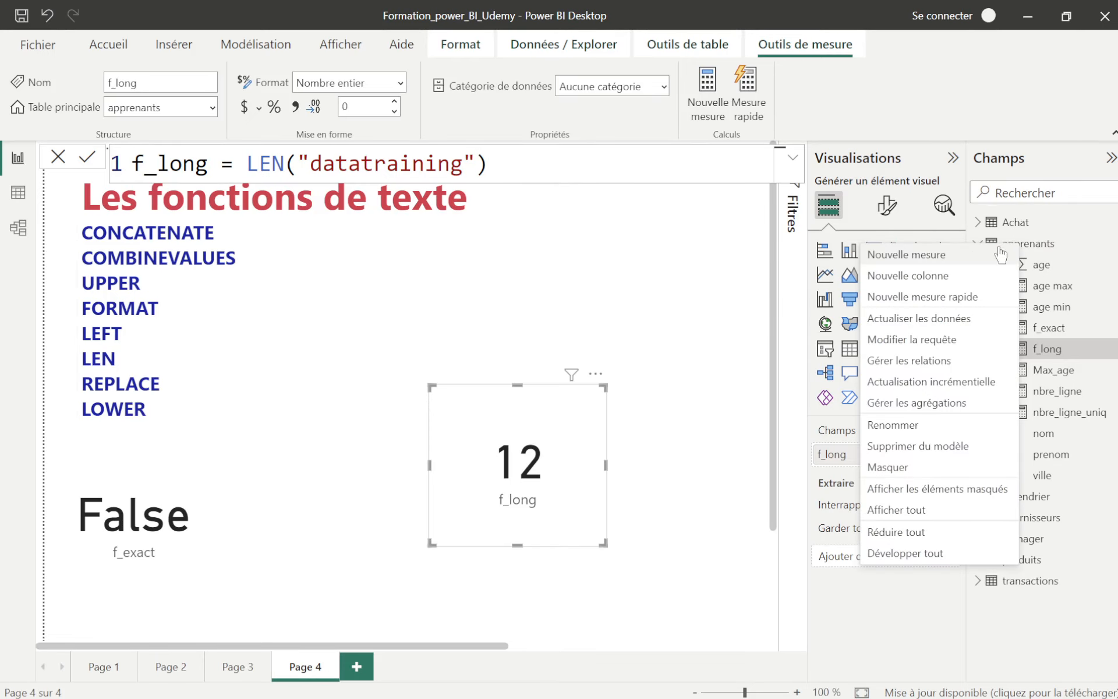
{"action": "left_click", "coordinate": [932, 256]}
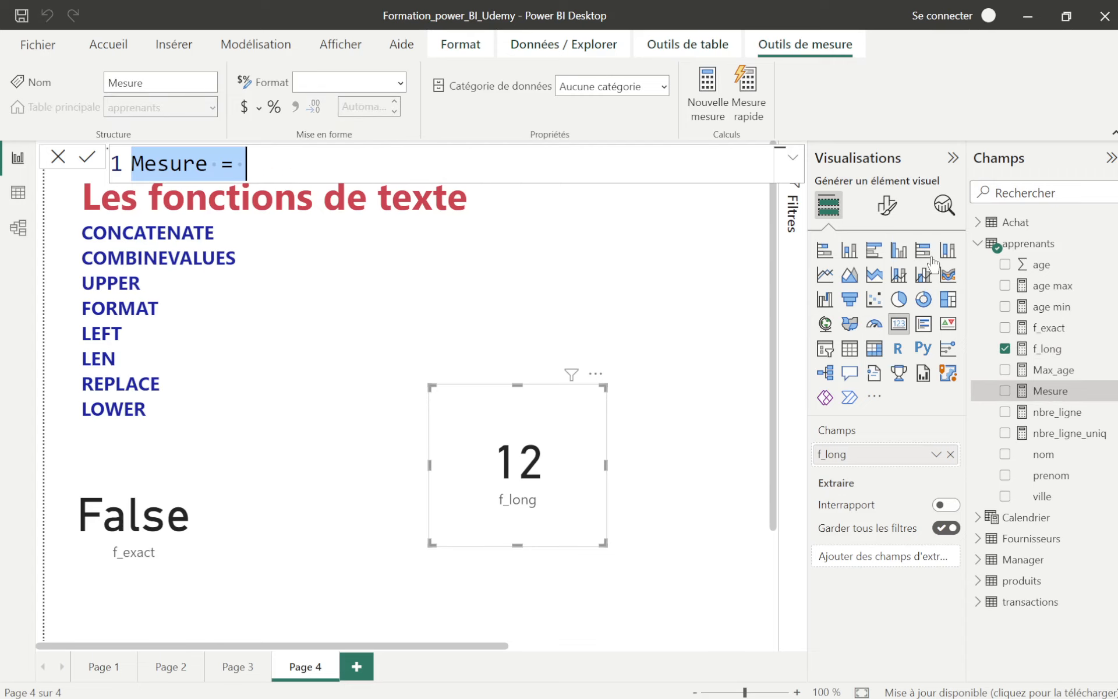
Name the new measure f_substitu.
{"action": "left_click", "coordinate": [209, 162]}
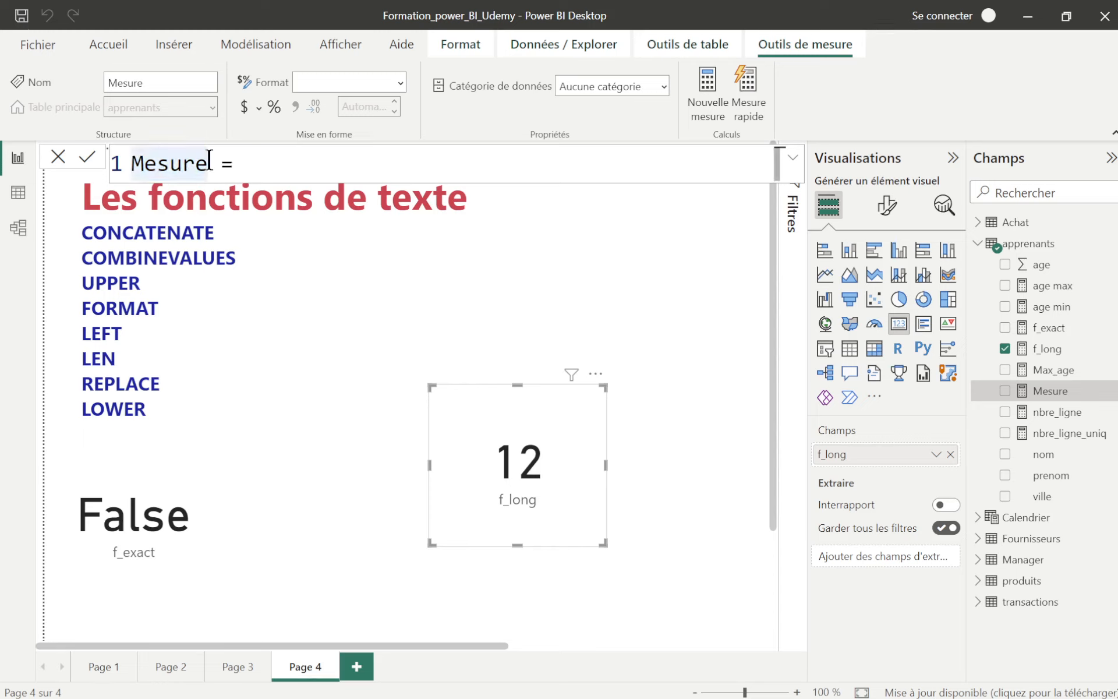
{"action": "key", "text": "BackSpace"}
{"action": "key", "text": "BackSpace"}
{"action": "key", "text": "BackSpace"}
{"action": "key", "text": "BackSpace"}
{"action": "key", "text": "BackSpace"}
{"action": "key", "text": "BackSpace"}
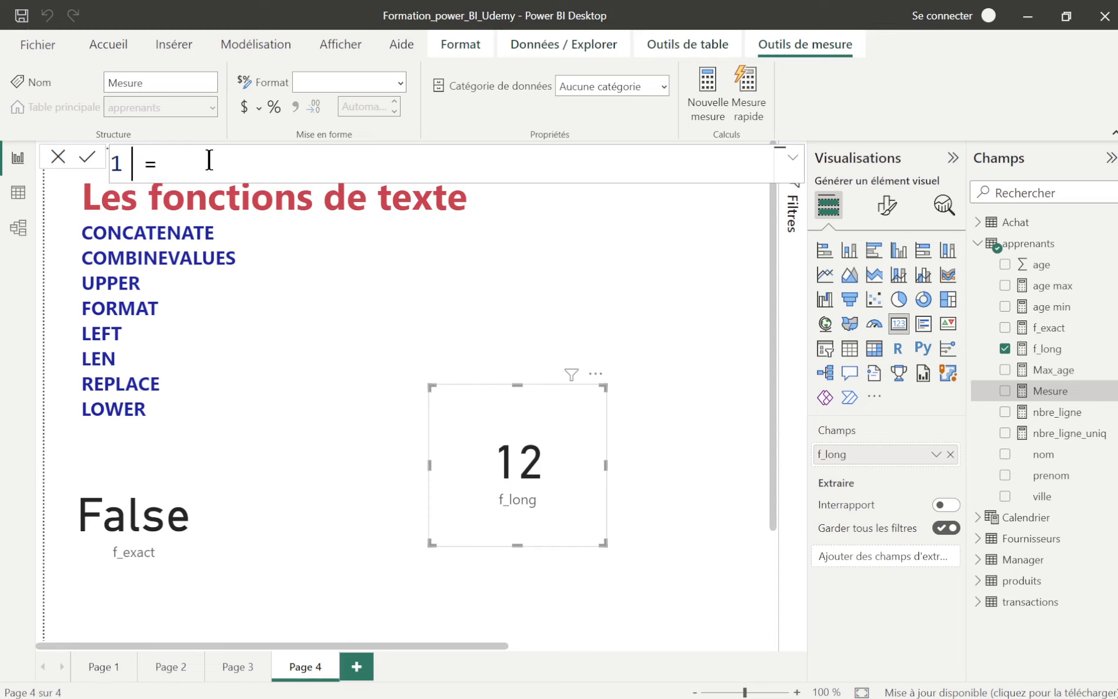
{"action": "type", "text": "f_substitu"}
Start the f_substitu formula with the SUBSTITUTE function and "power bi desktop" as its source text.
{"action": "left_click", "coordinate": [320, 169]}
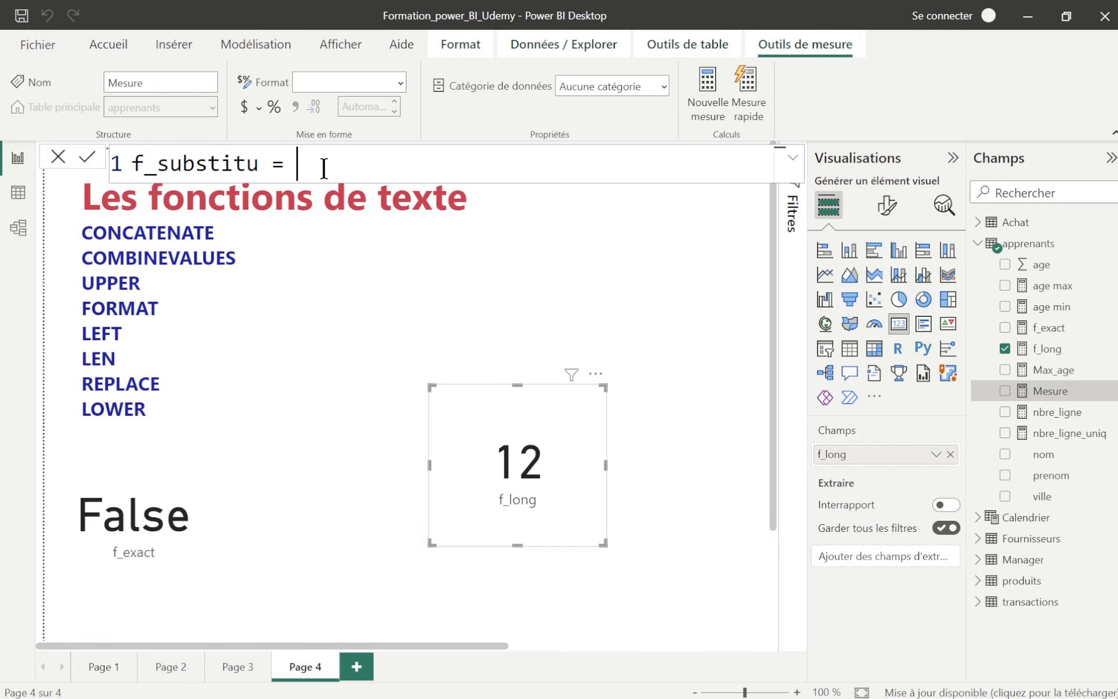
{"action": "type", "text": "sub"}
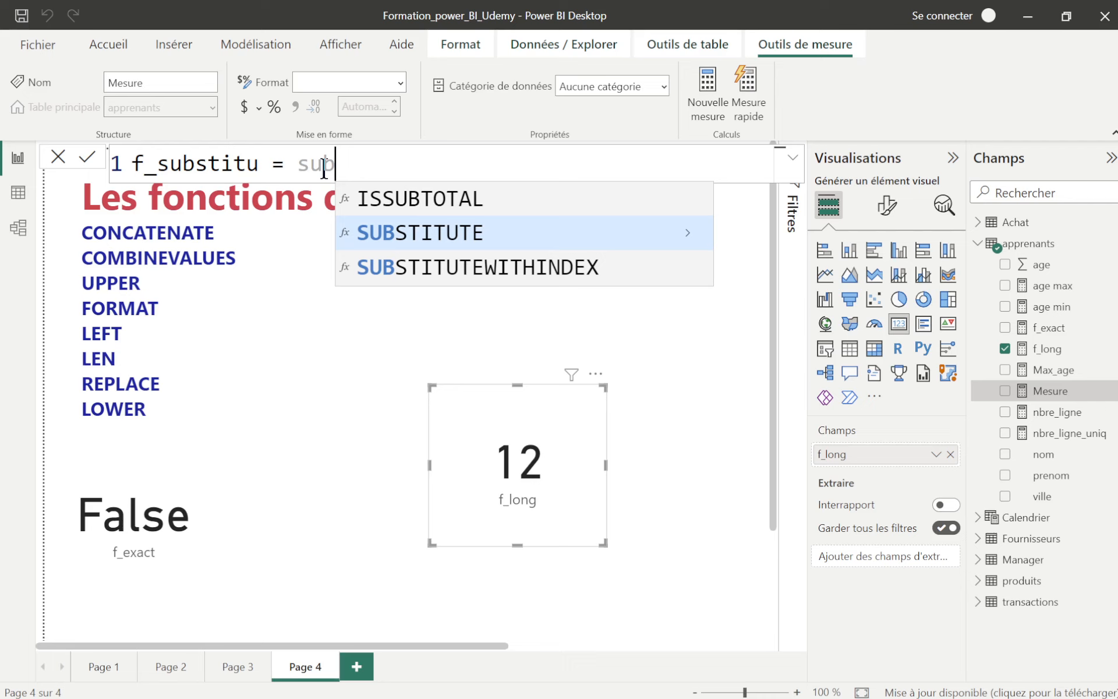
{"action": "left_click", "coordinate": [479, 234]}
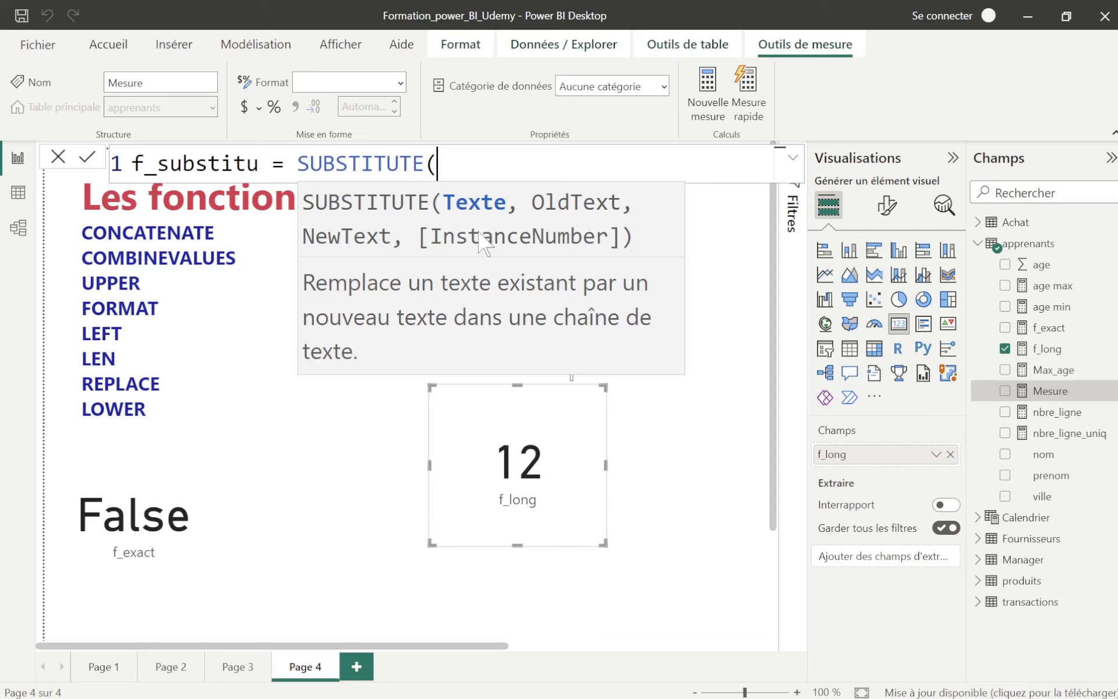
{"action": "type", "text": "\""}
{"action": "type", "text": "power"}
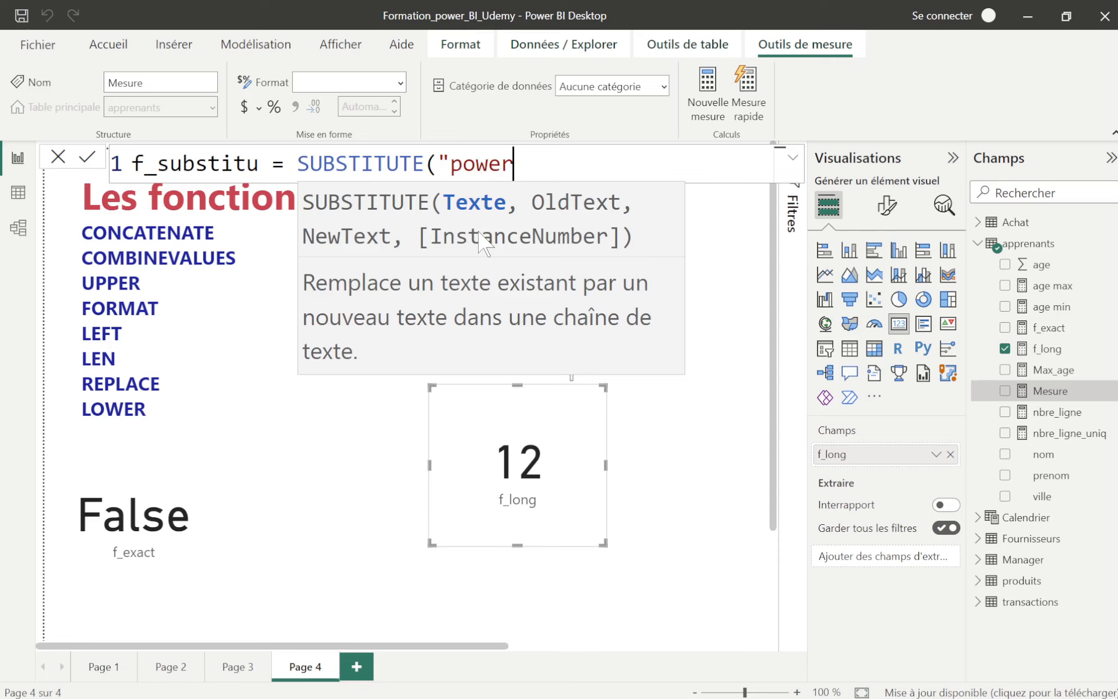
{"action": "type", "text": " bi desk"}
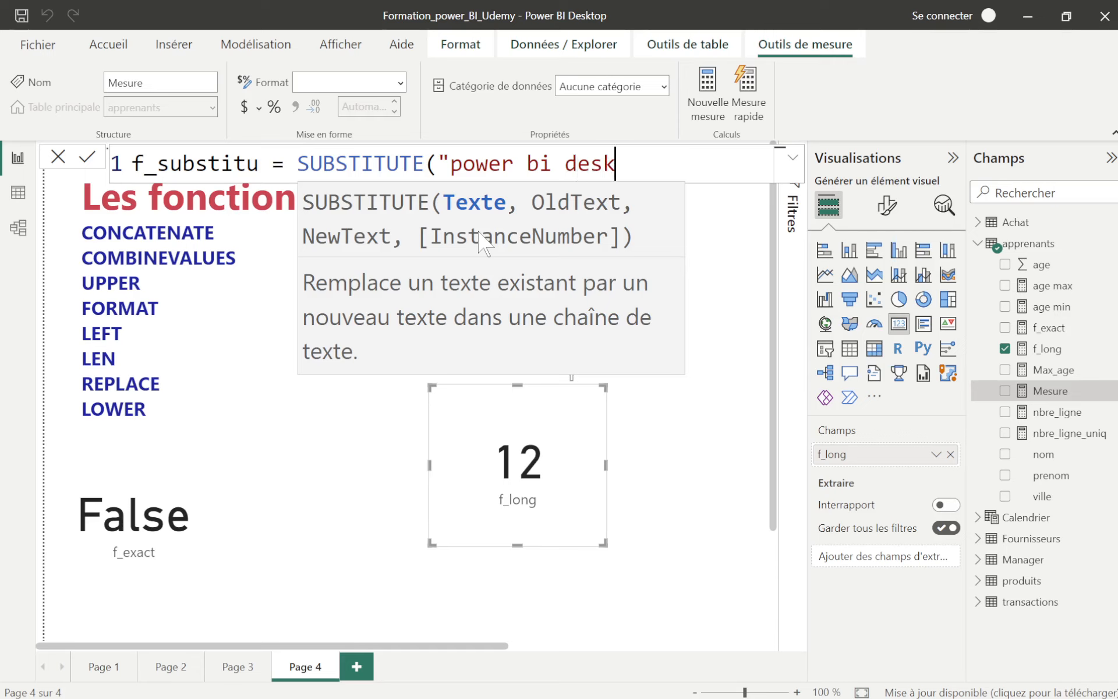
{"action": "type", "text": "top\""}
{"action": "type", "text": ","}
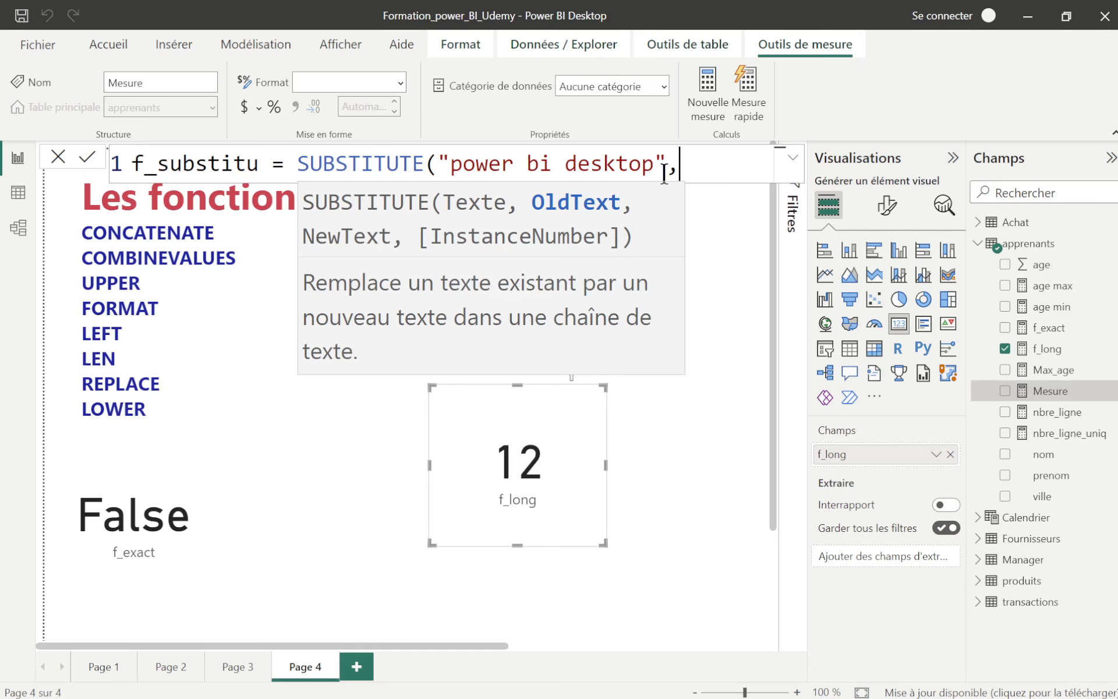
Enter "desktop" in quotation marks as the old text argument of the SUBSTITUTE formula.
{"action": "type", "text": "des"}
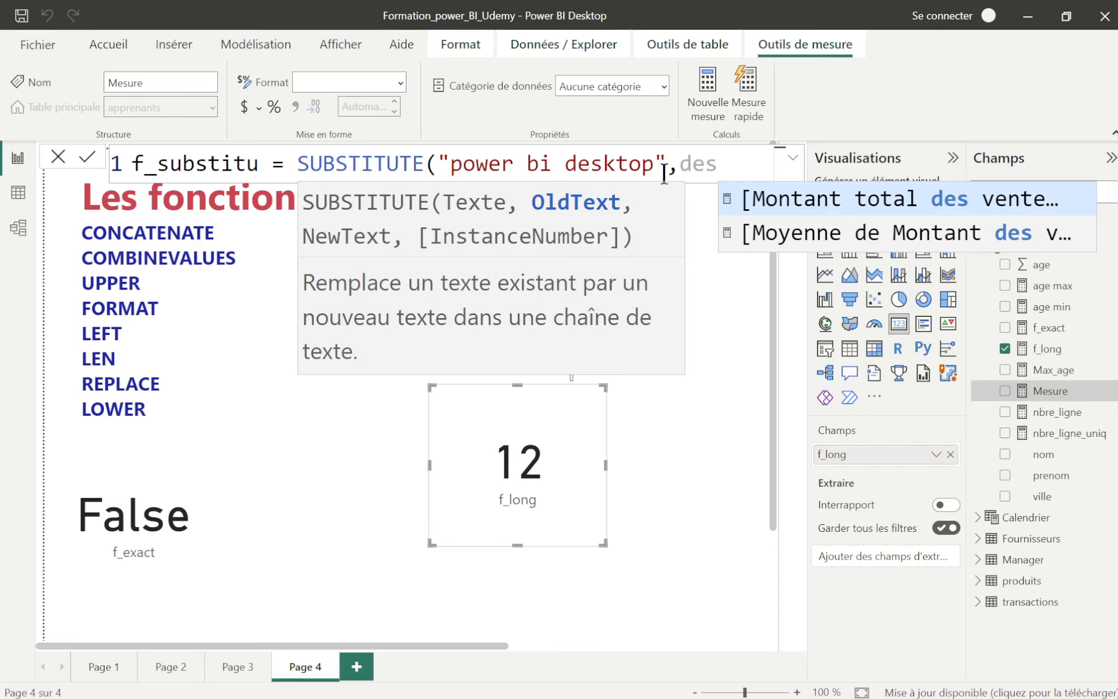
{"action": "type", "text": "kto"}
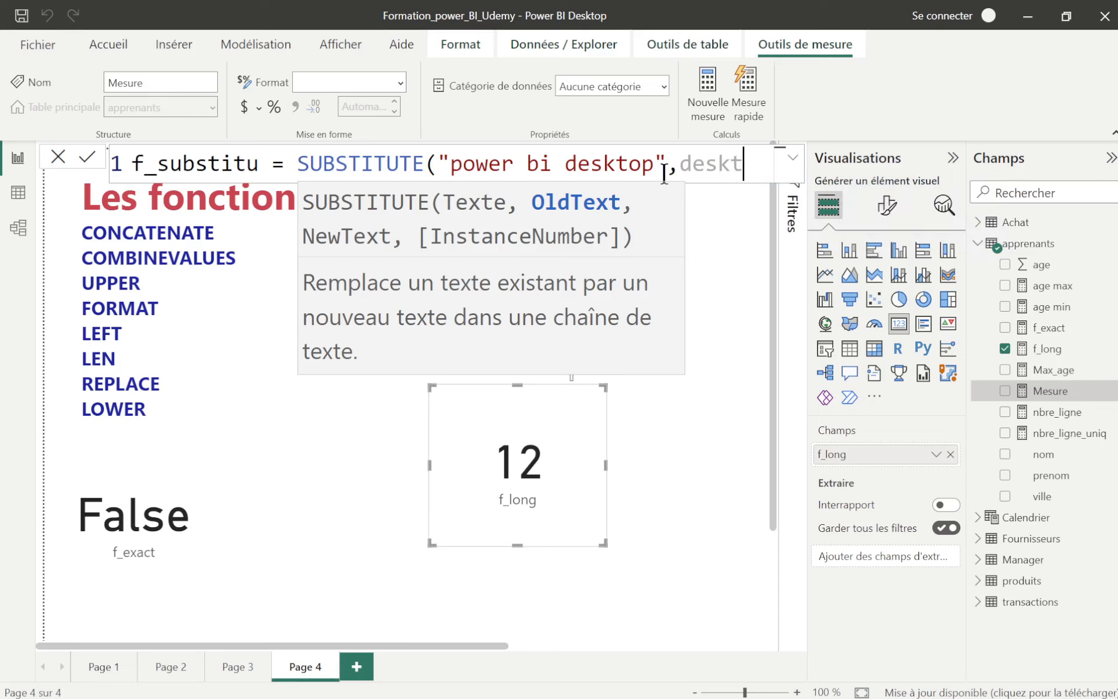
{"action": "type", "text": "p"}
{"action": "left_click", "coordinate": [682, 165]}
{"action": "type", "text": "\""}
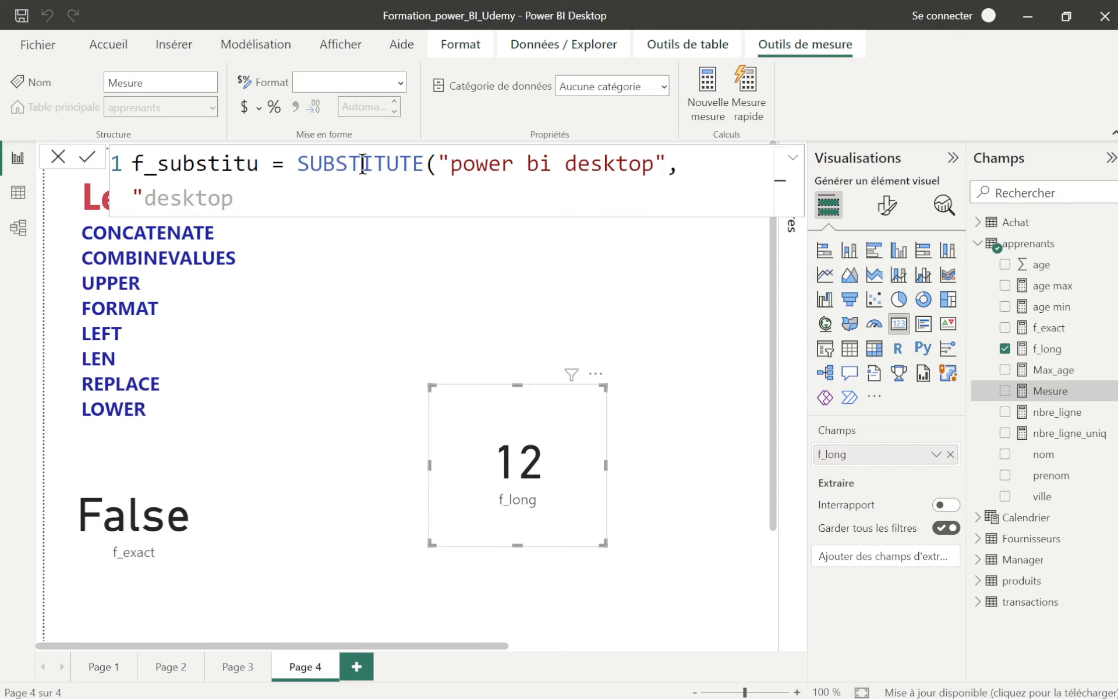
{"action": "left_click", "coordinate": [255, 201]}
{"action": "type", "text": "\","}
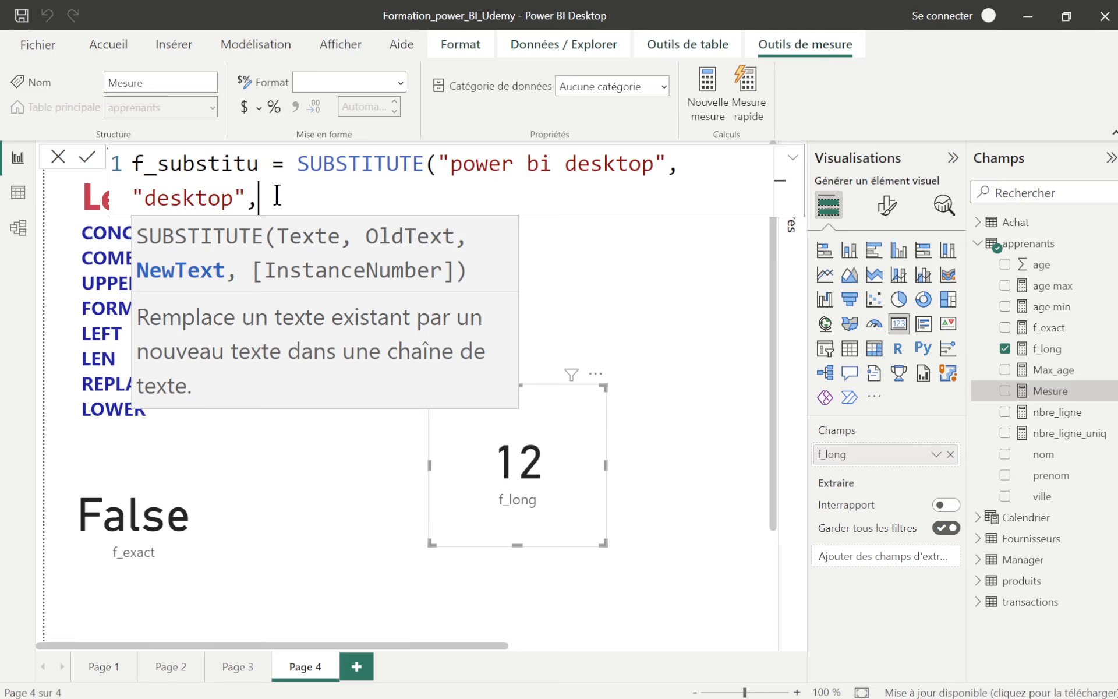
Enter "service" as the new text and 1 as the instance number, close the parenthesis and submit the formula.
{"action": "type", "text": "\"service\""}
{"action": "type", "text": "1"}
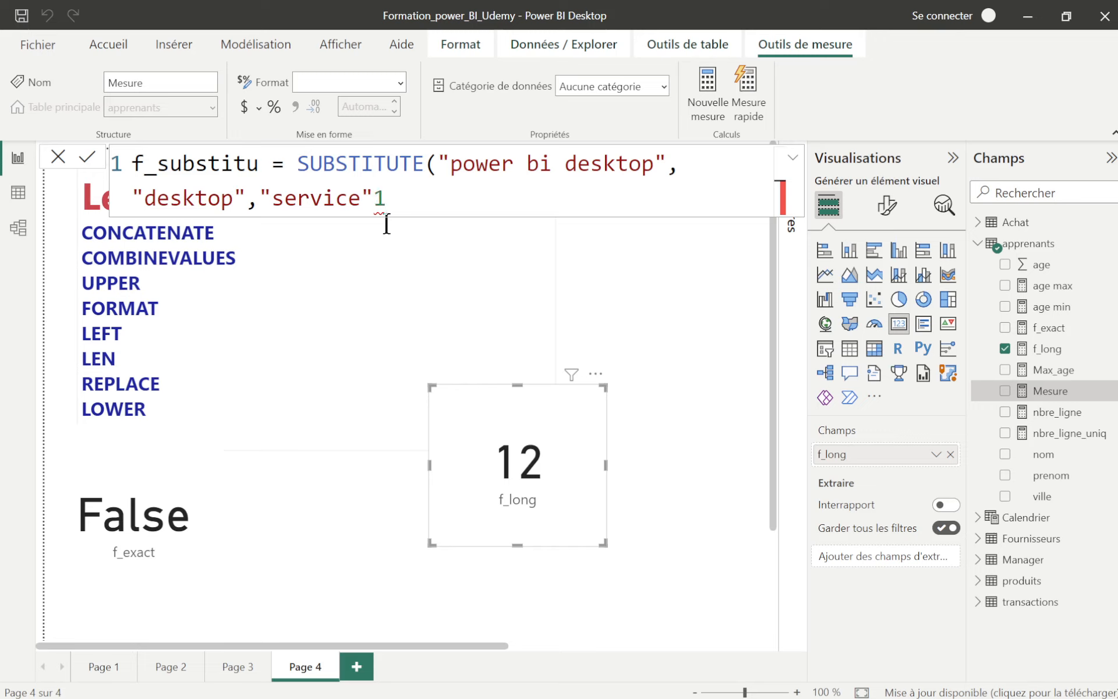
{"action": "key", "text": "Left"}
{"action": "type", "text": ")"}
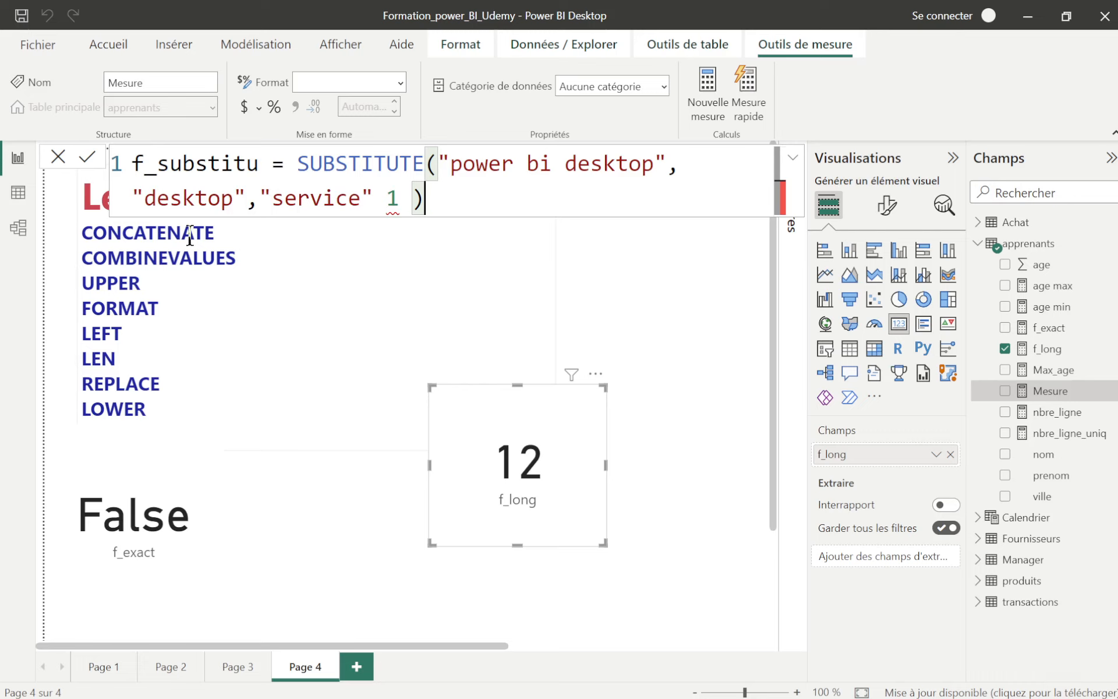
{"action": "left_click", "coordinate": [83, 160]}
{"action": "left_click", "coordinate": [85, 160]}
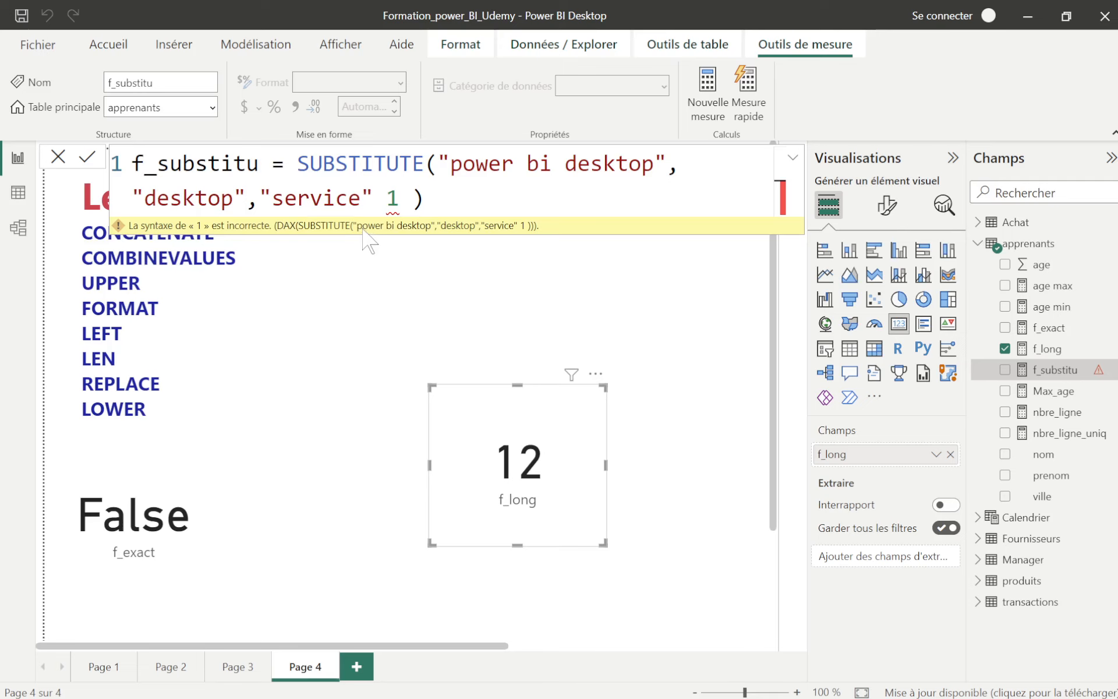
Insert the missing comma between "service" and 1 in the f_substitu formula and validate it.
{"action": "left_click", "coordinate": [375, 199]}
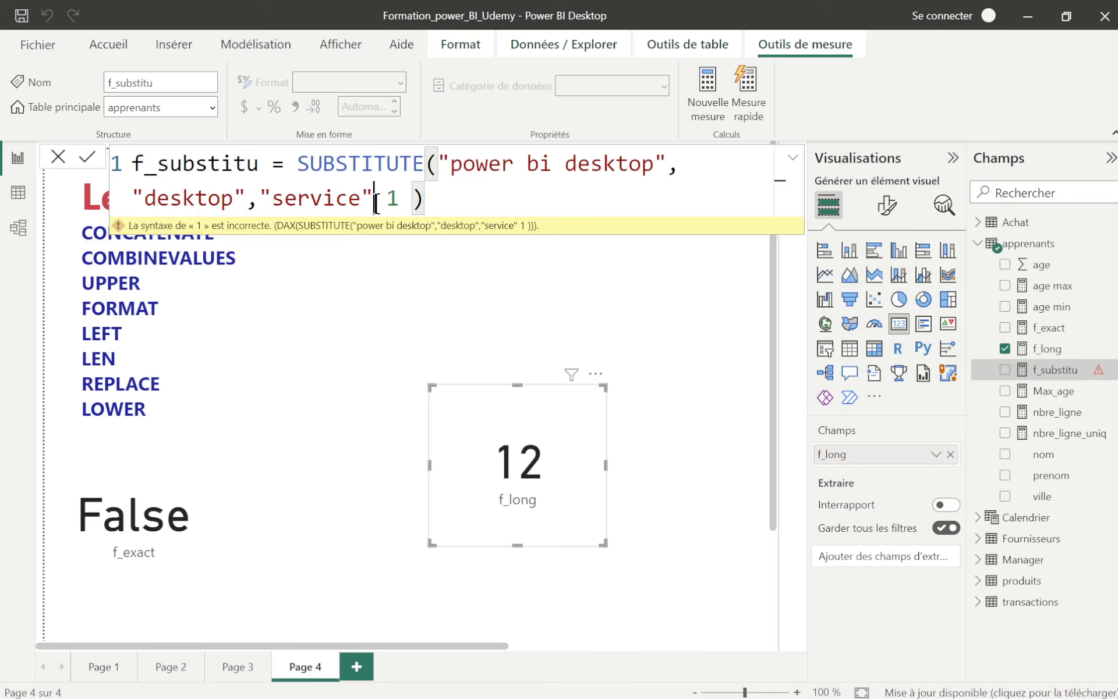
{"action": "type", "text": ","}
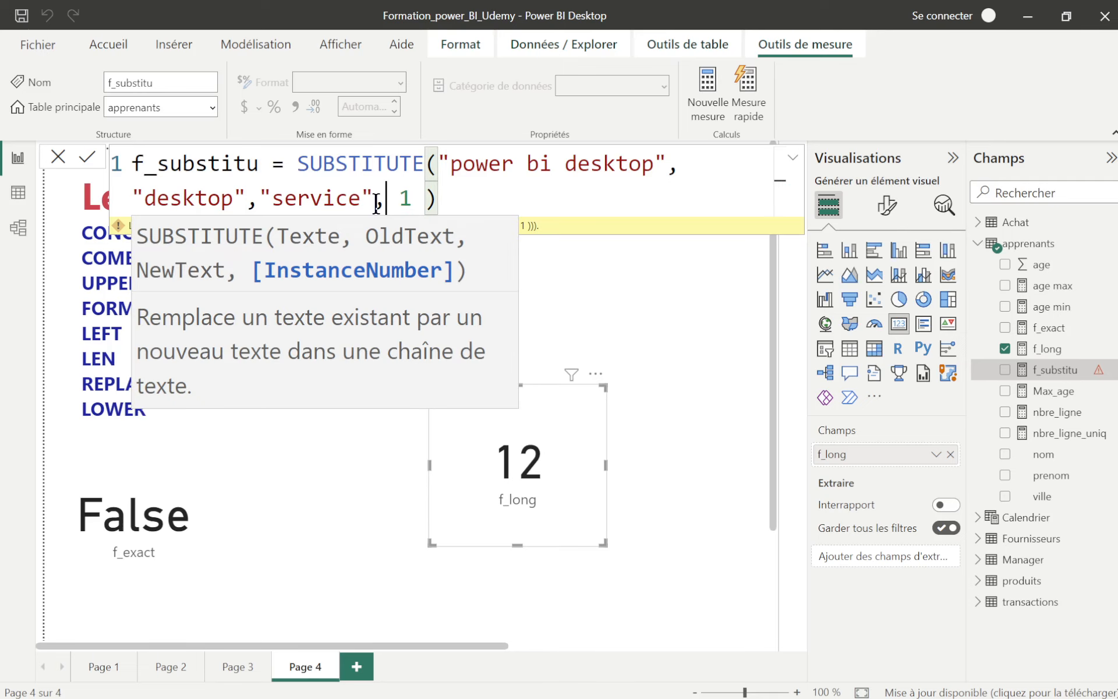
{"action": "left_click", "coordinate": [87, 160]}
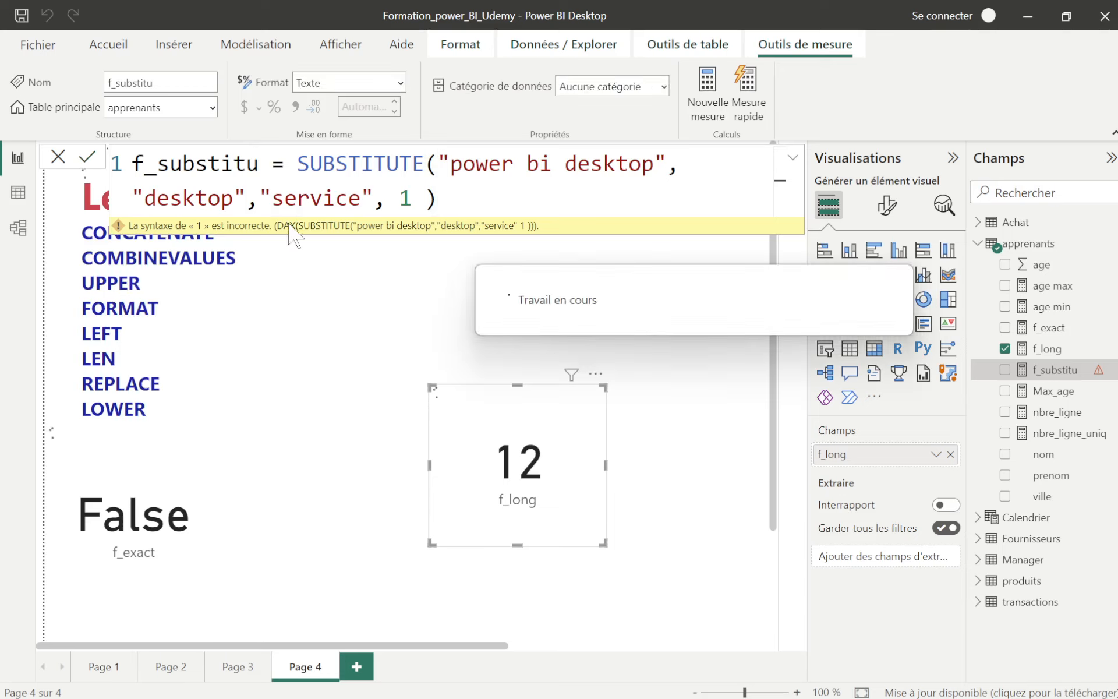
Move the f_long card closer to the function list and display f_substitu in a widened card to its right.
{"action": "left_click_drag", "start_coordinate": [574, 538], "coordinate": [392, 483]}
{"action": "left_click", "coordinate": [527, 566]}
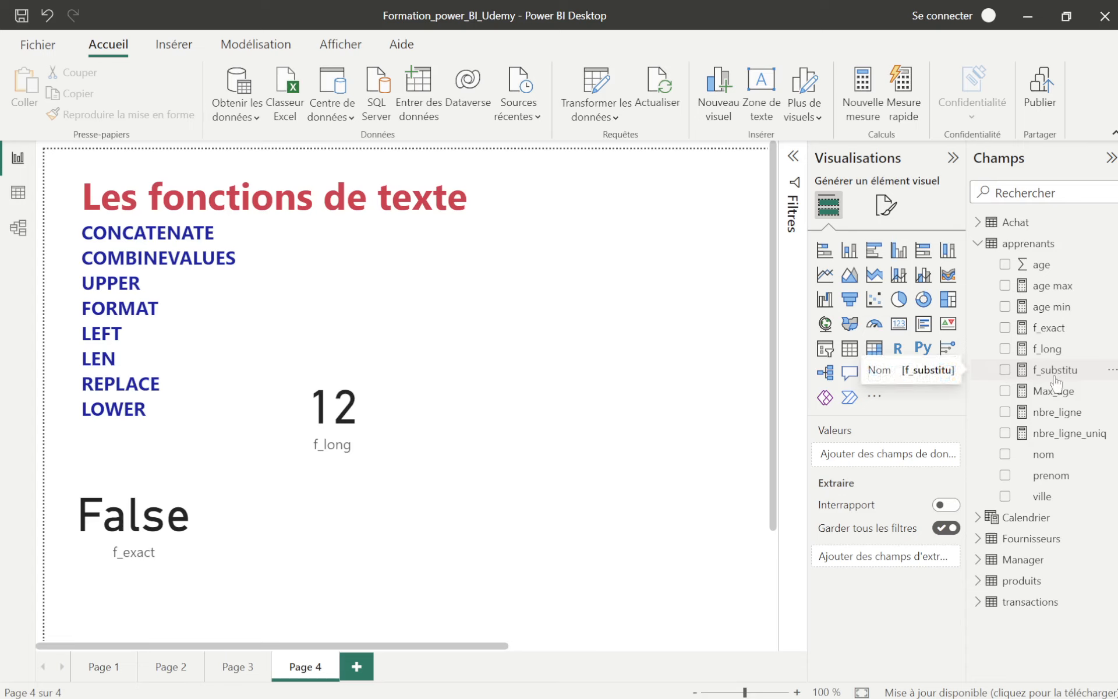
{"action": "left_click", "coordinate": [1006, 371]}
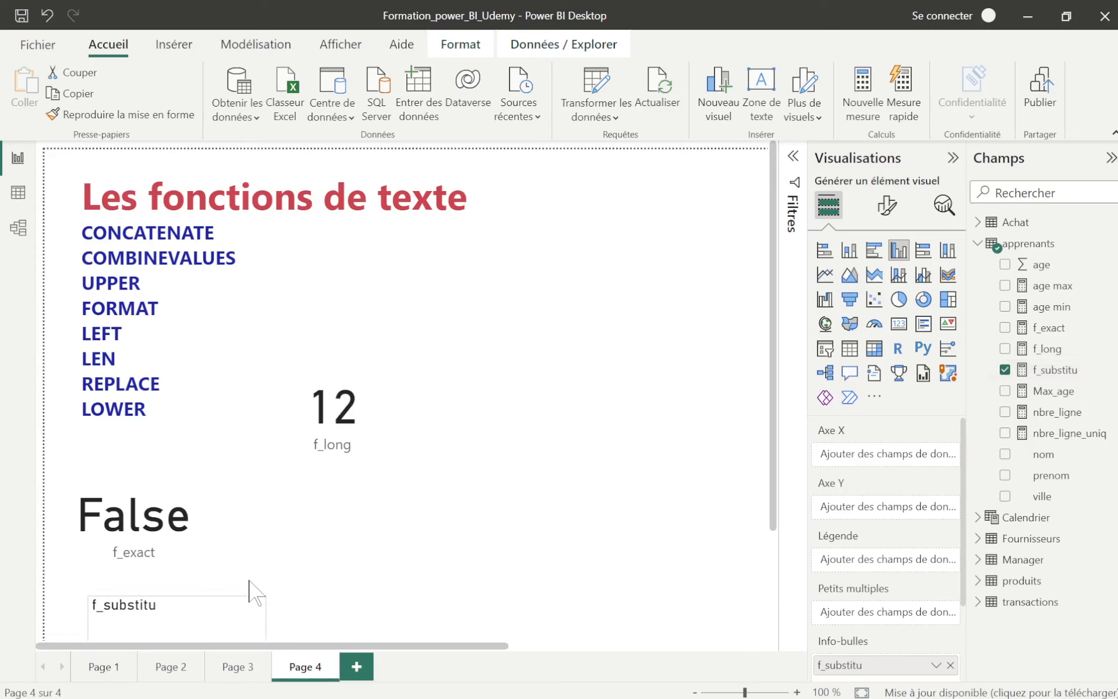
{"action": "left_click", "coordinate": [900, 327]}
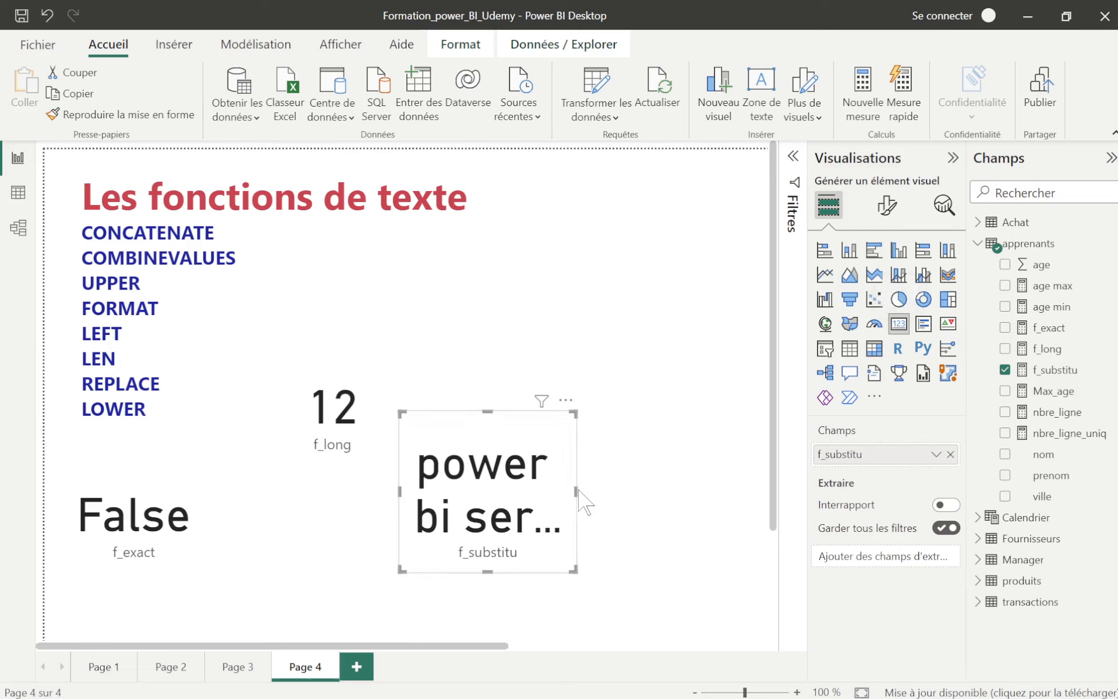
{"action": "left_click_drag", "start_coordinate": [577, 492], "coordinate": [733, 495]}
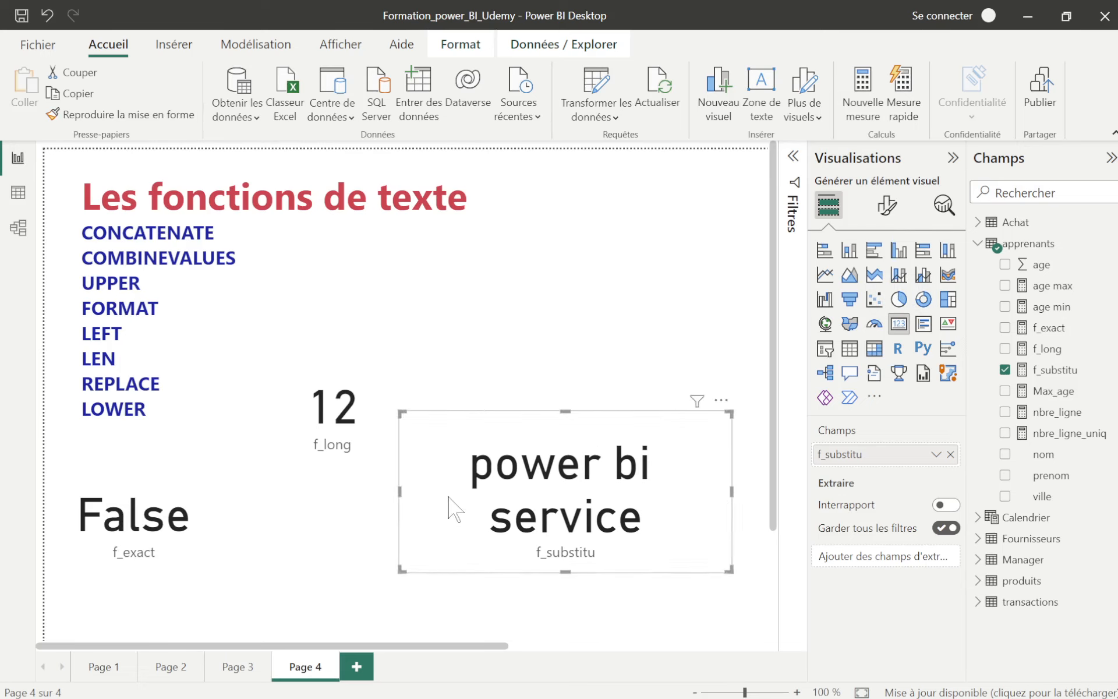
{"action": "left_click", "coordinate": [271, 501]}
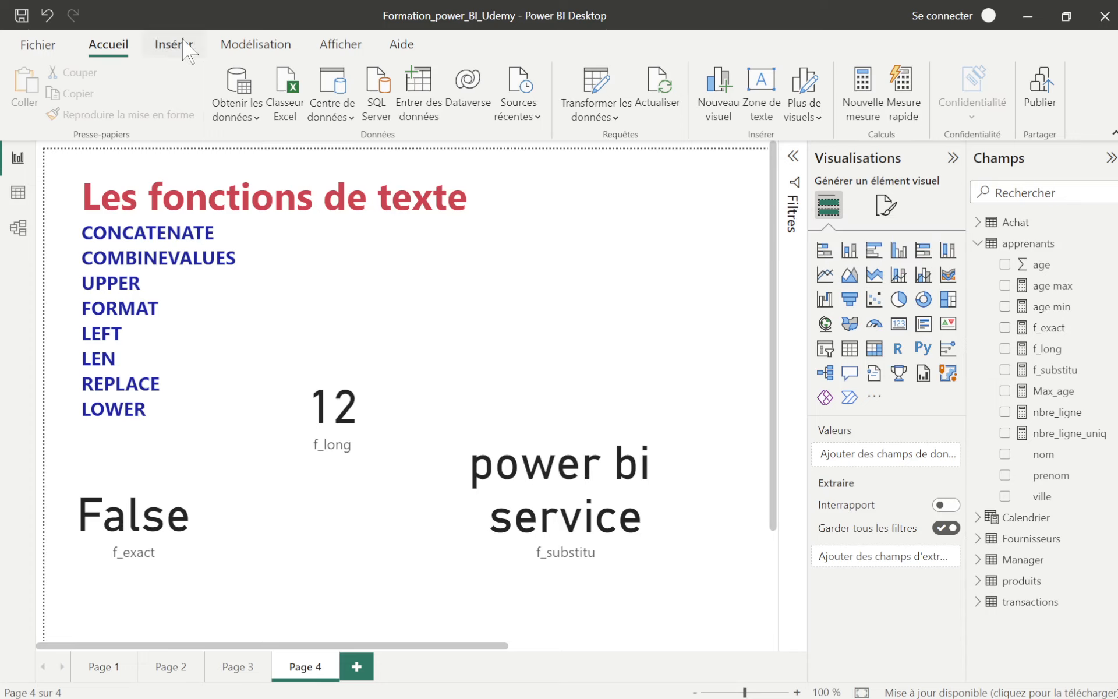
{"action": "left_click", "coordinate": [254, 53]}
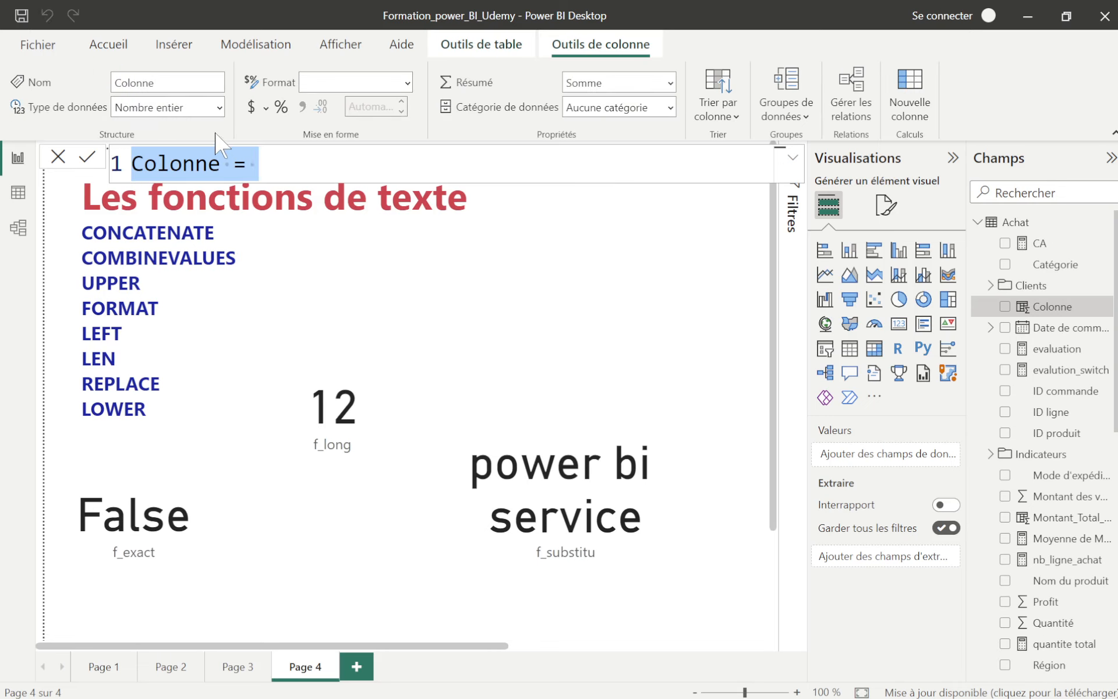
{"action": "left_click", "coordinate": [225, 159]}
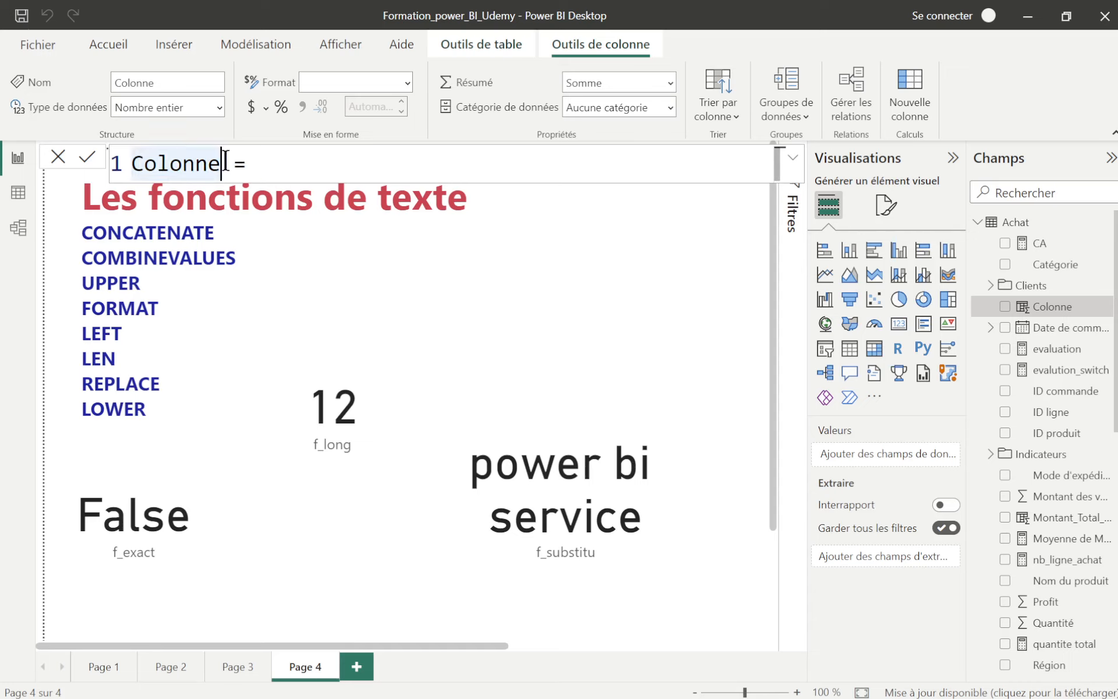
{"action": "key", "text": "BackSpace"}
{"action": "key", "text": "BackSpace"}
{"action": "key", "text": "BackSpace"}
{"action": "key", "text": "BackSpace"}
{"action": "key", "text": "BackSpace"}
{"action": "key", "text": "BackSpace"}
{"action": "key", "text": "BackSpace"}
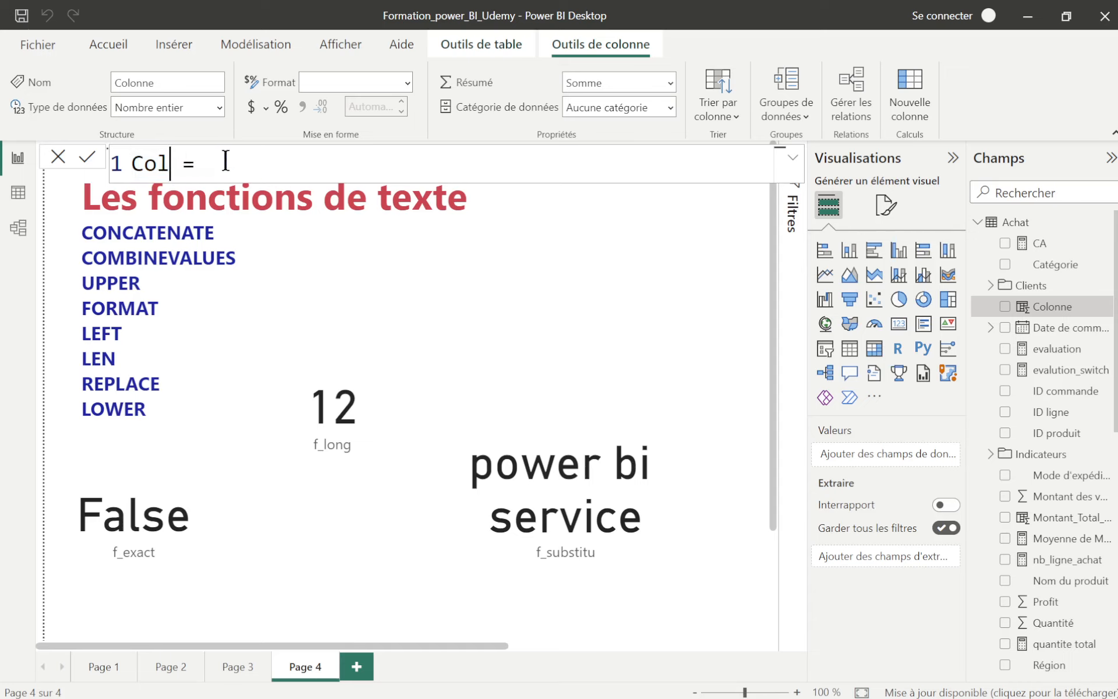
{"action": "type", "text": "f_combine"}
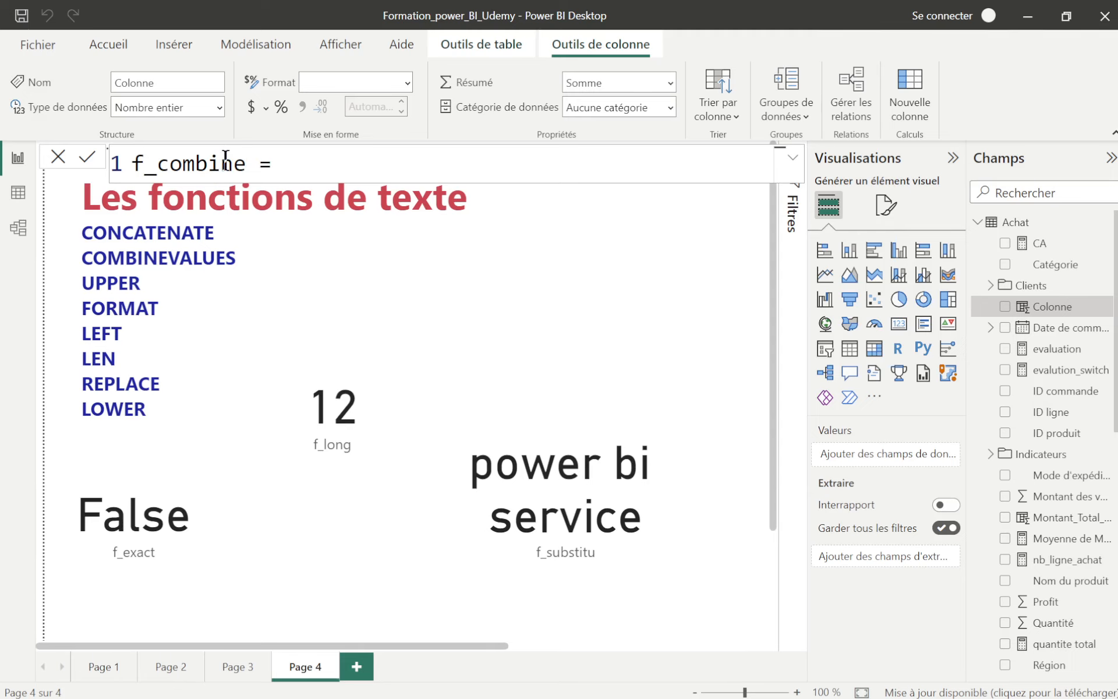
{"action": "left_click", "coordinate": [293, 168]}
{"action": "type", "text": "com"}
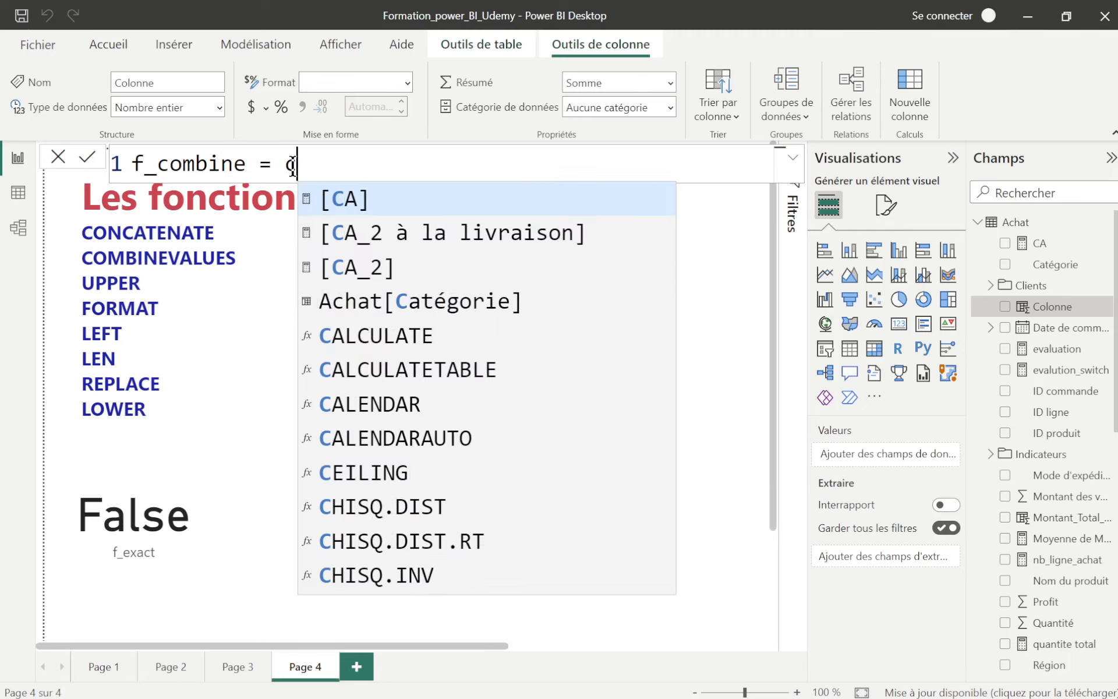
{"action": "left_click", "coordinate": [446, 344]}
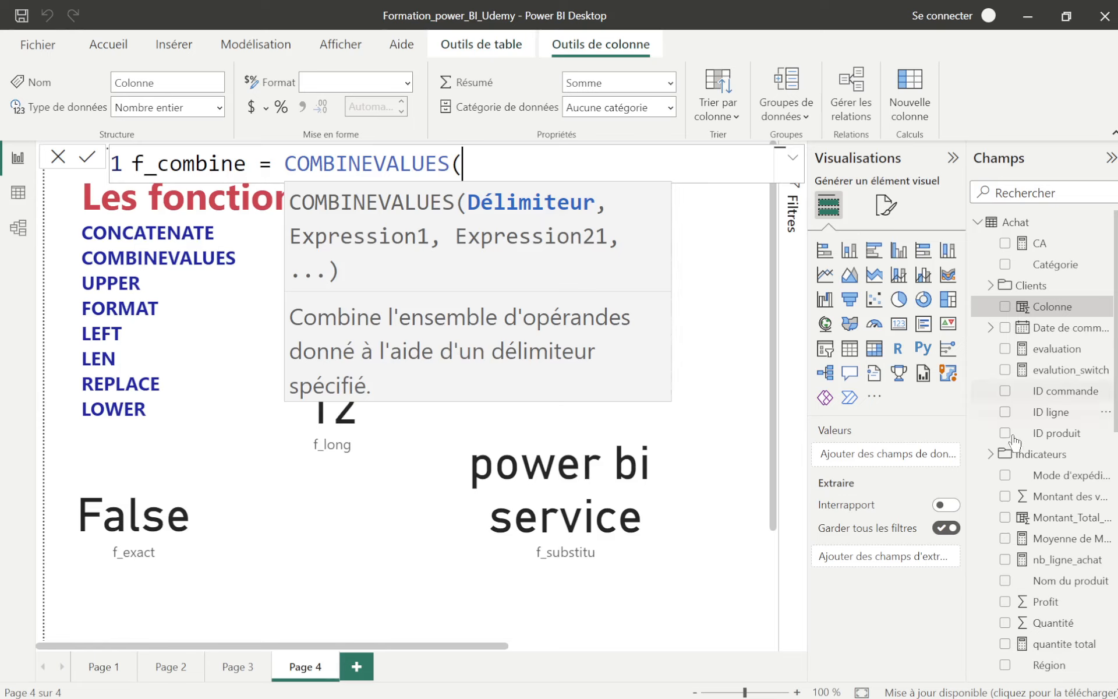
{"action": "scroll", "coordinate": [1037, 428], "scroll_direction": "down", "scroll_amount": 3}
{"action": "scroll", "coordinate": [1037, 428], "scroll_direction": "down", "scroll_amount": 8}
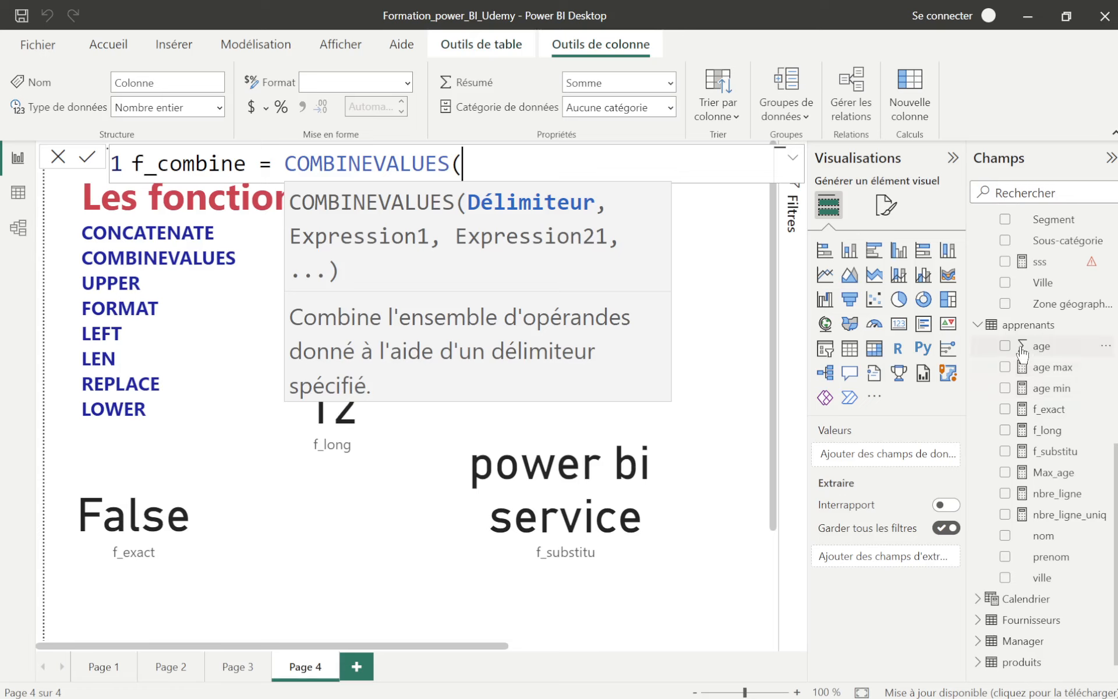
{"action": "scroll", "coordinate": [1030, 354], "scroll_direction": "up", "scroll_amount": 10}
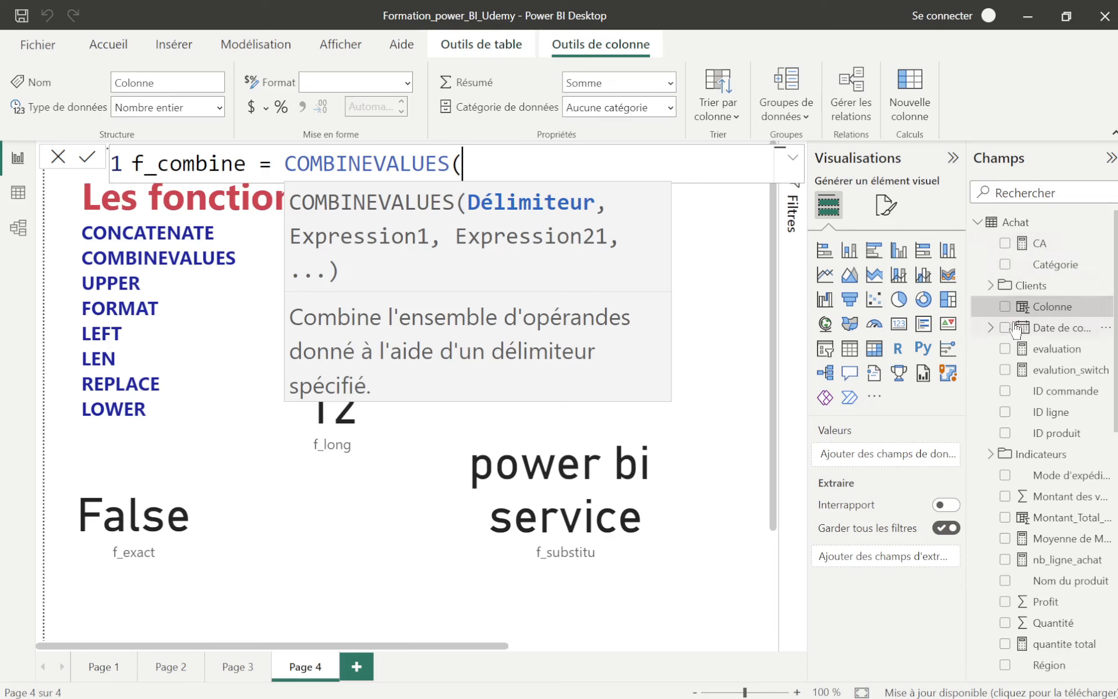
{"action": "scroll", "coordinate": [1017, 423], "scroll_direction": "down", "scroll_amount": 5}
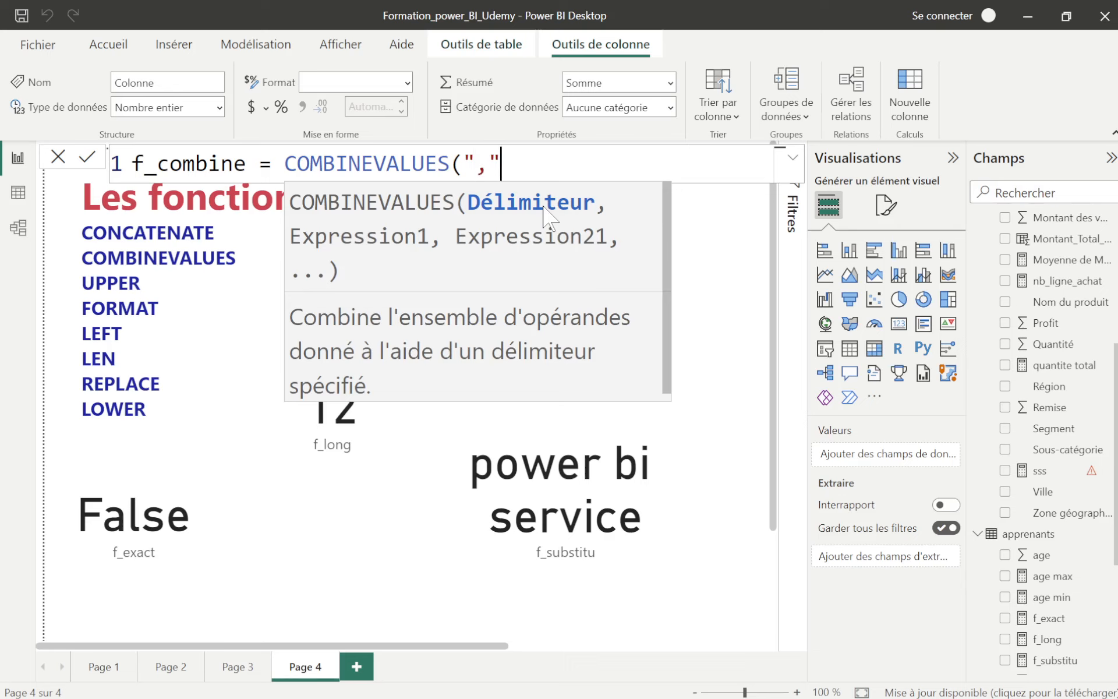
{"action": "type", "text": ","}
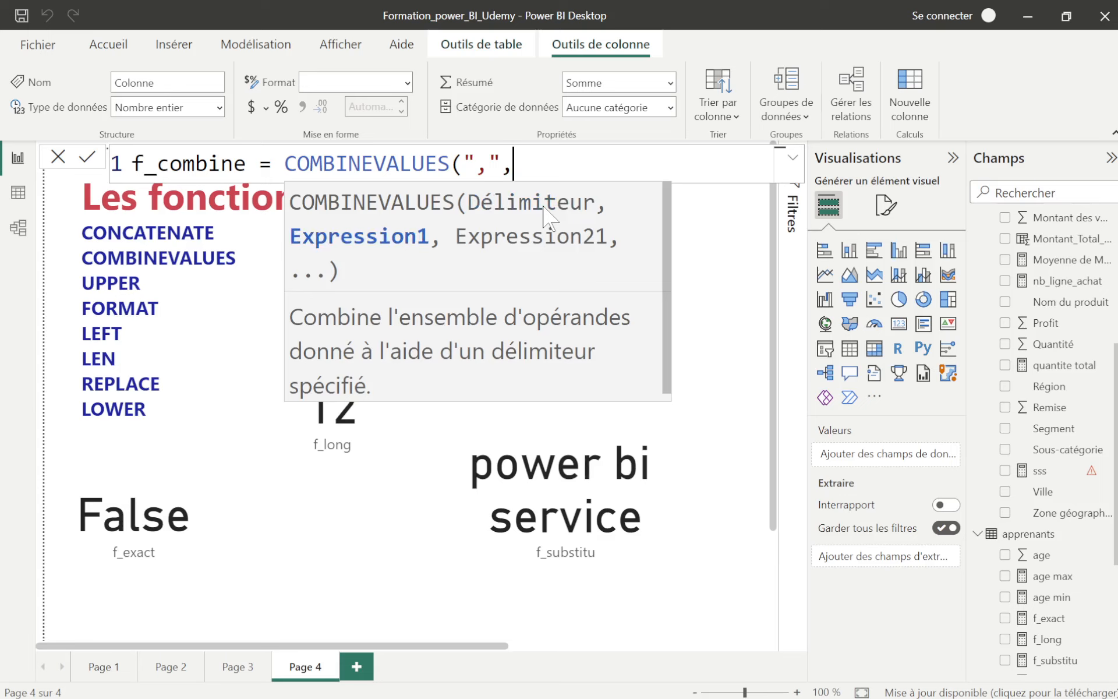
{"action": "type", "text": "nom"}
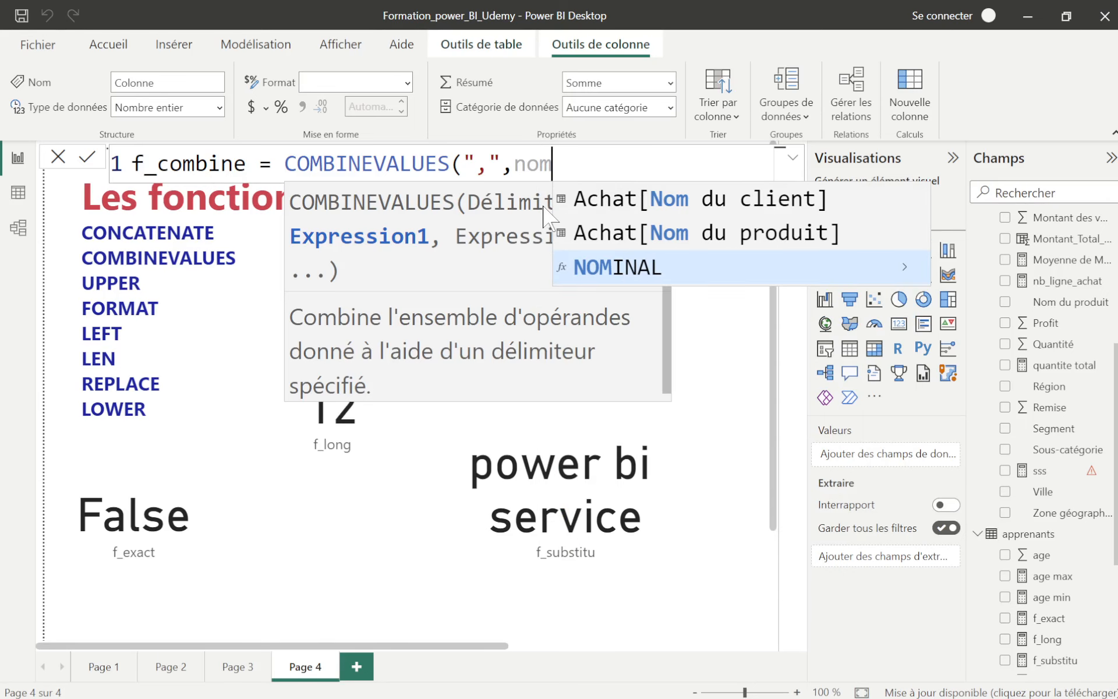
{"action": "key", "text": "BackSpace"}
{"action": "key", "text": "BackSpace"}
{"action": "key", "text": "BackSpace"}
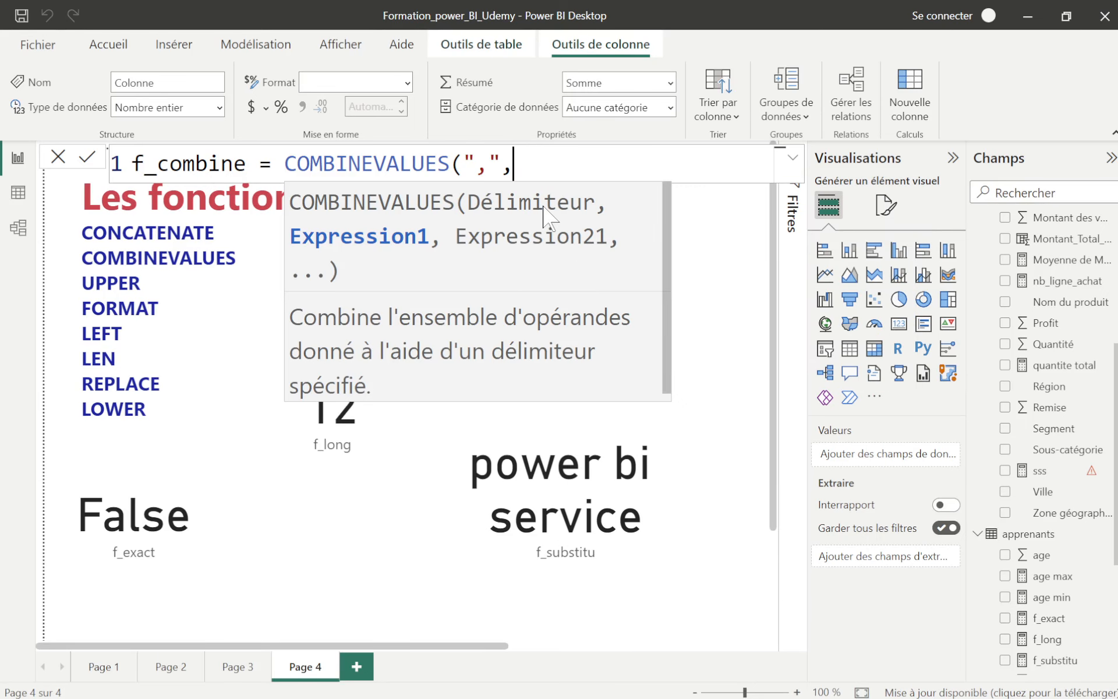
{"action": "type", "text": "app"}
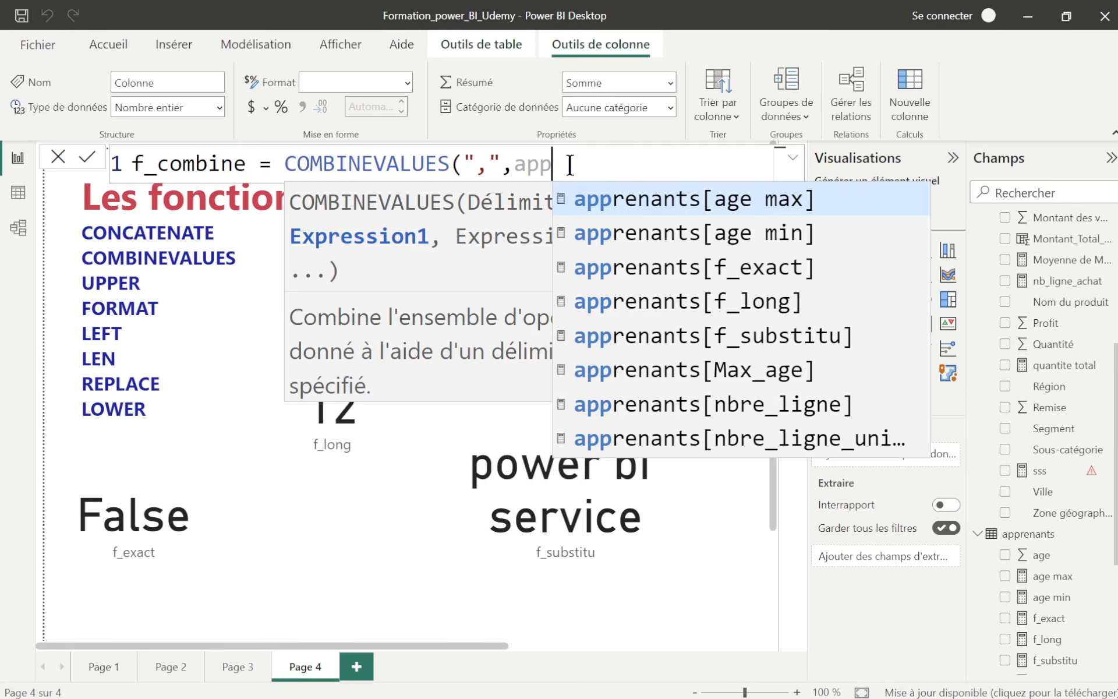
{"action": "key", "text": "BackSpace"}
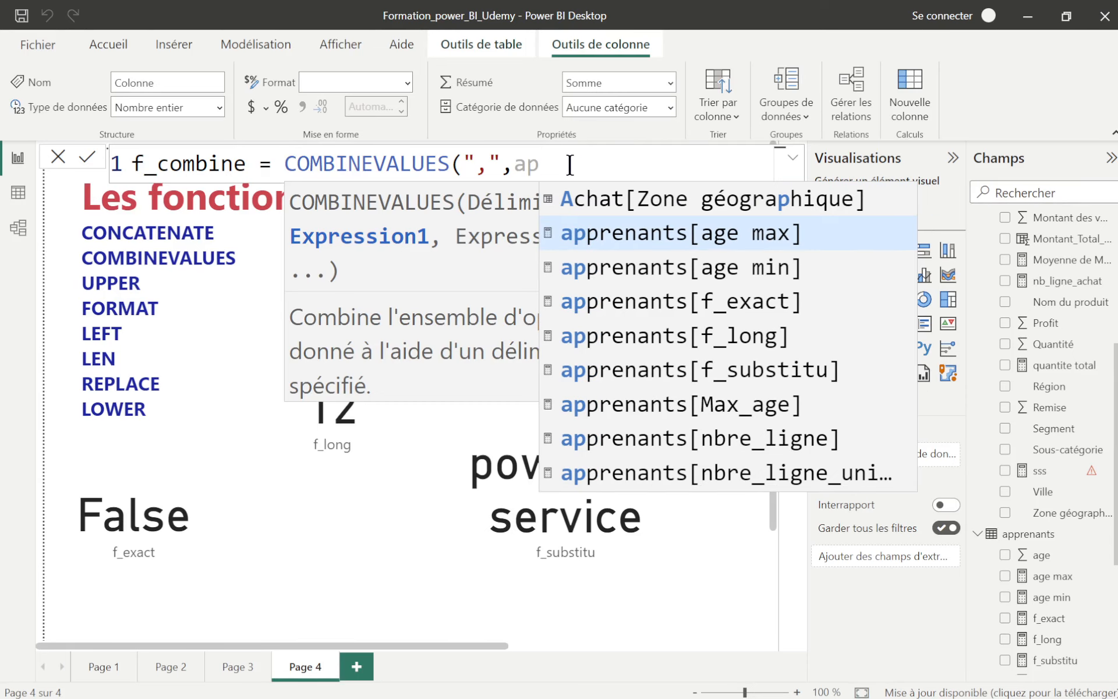
{"action": "key", "text": "BackSpace"}
{"action": "key", "text": "BackSpace"}
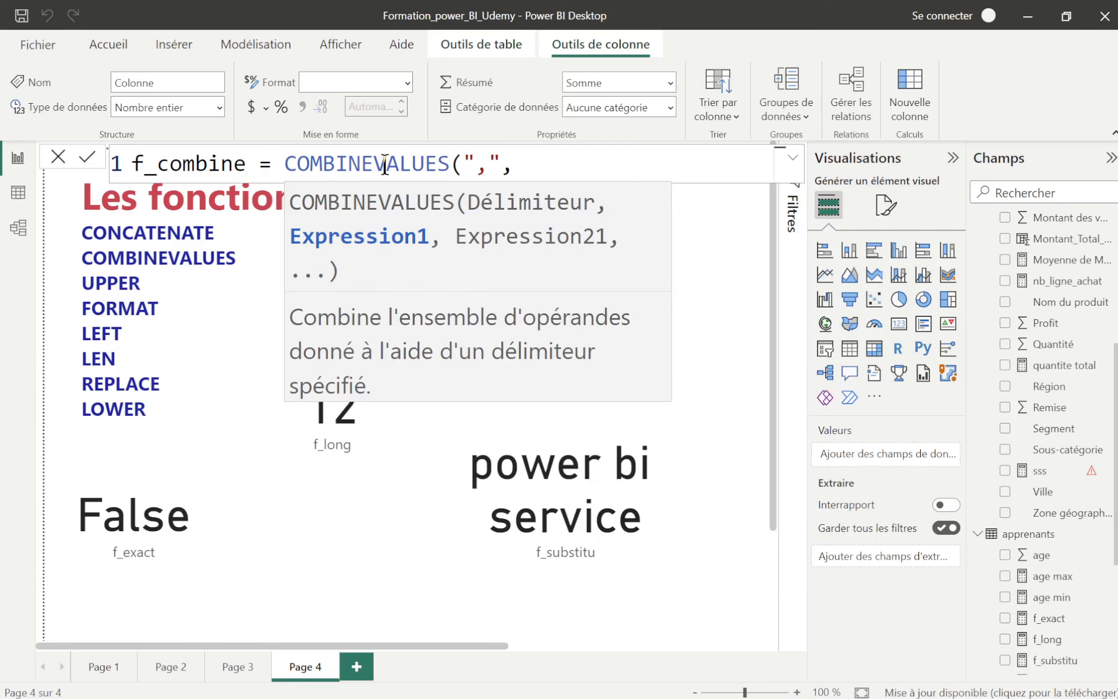
{"action": "scroll", "coordinate": [1035, 274], "scroll_direction": "up", "scroll_amount": 3}
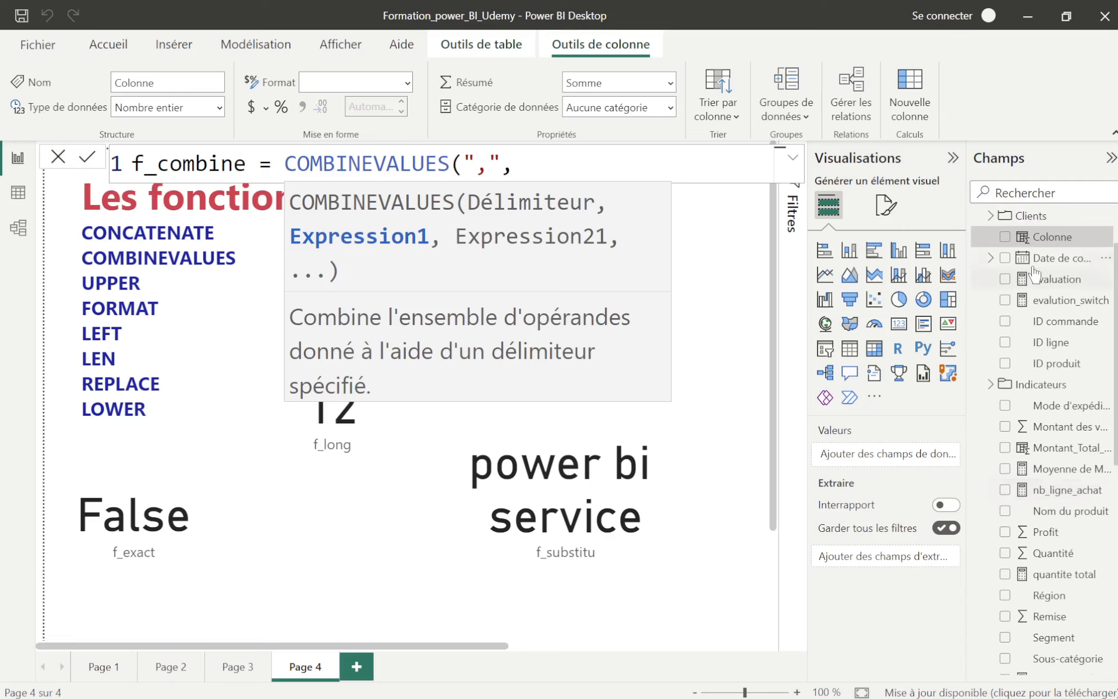
{"action": "scroll", "coordinate": [1034, 274], "scroll_direction": "up", "scroll_amount": 1}
{"action": "scroll", "coordinate": [1040, 326], "scroll_direction": "down", "scroll_amount": 3}
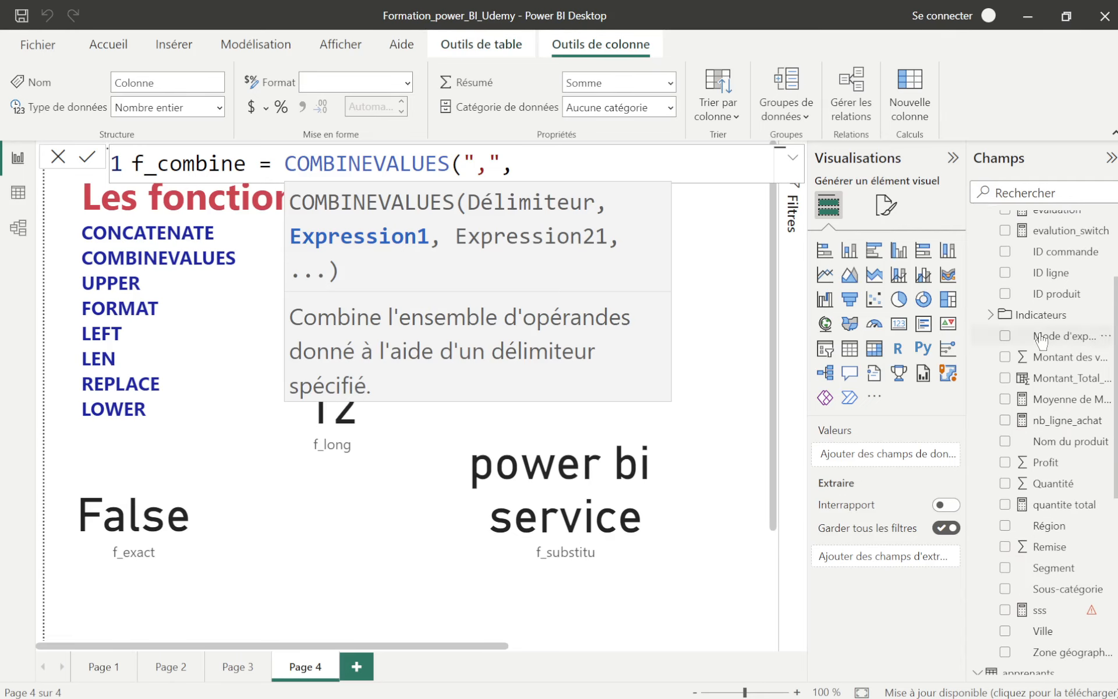
{"action": "scroll", "coordinate": [1042, 341], "scroll_direction": "down", "scroll_amount": 4}
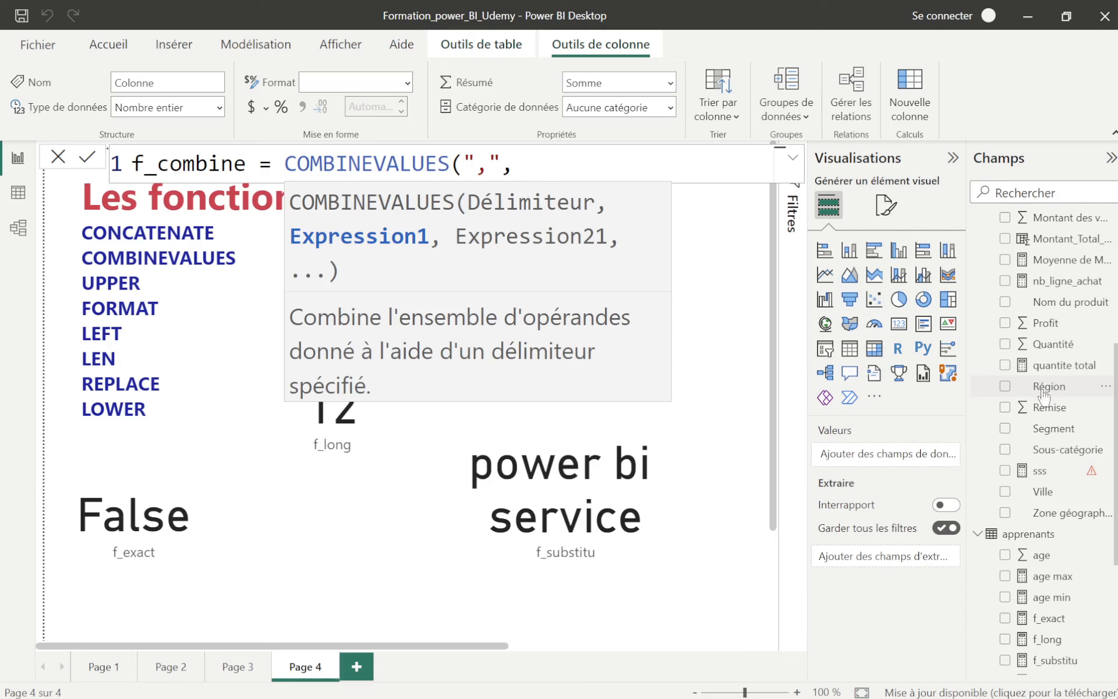
{"action": "scroll", "coordinate": [1043, 393], "scroll_direction": "up", "scroll_amount": 6}
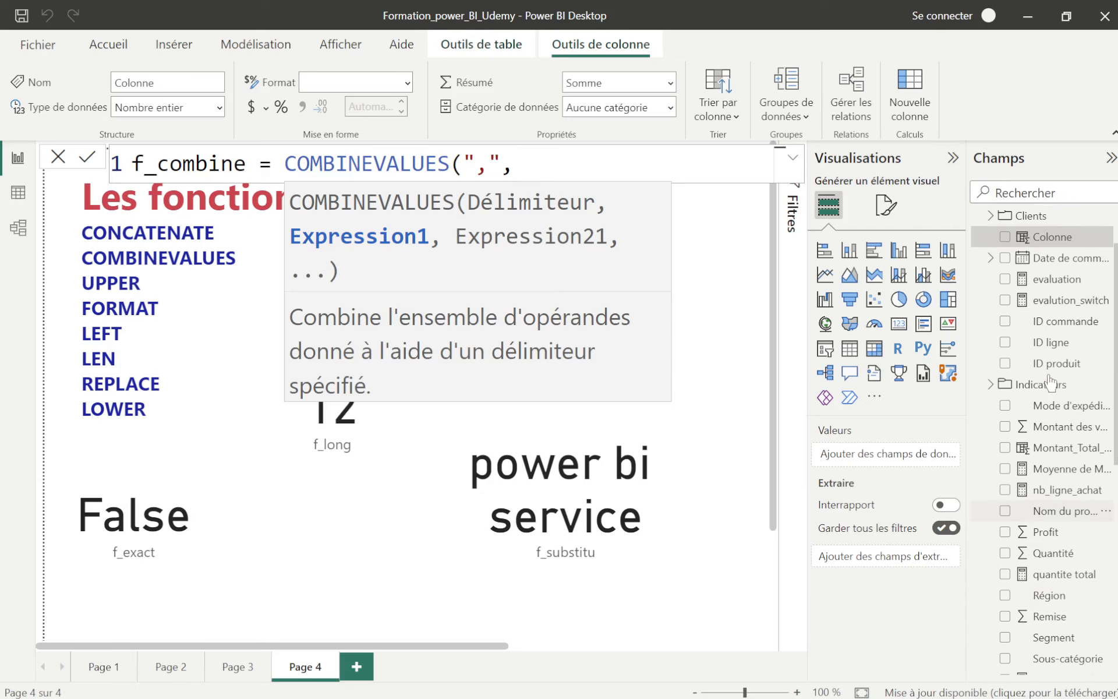
{"action": "scroll", "coordinate": [1055, 337], "scroll_direction": "down", "scroll_amount": 6}
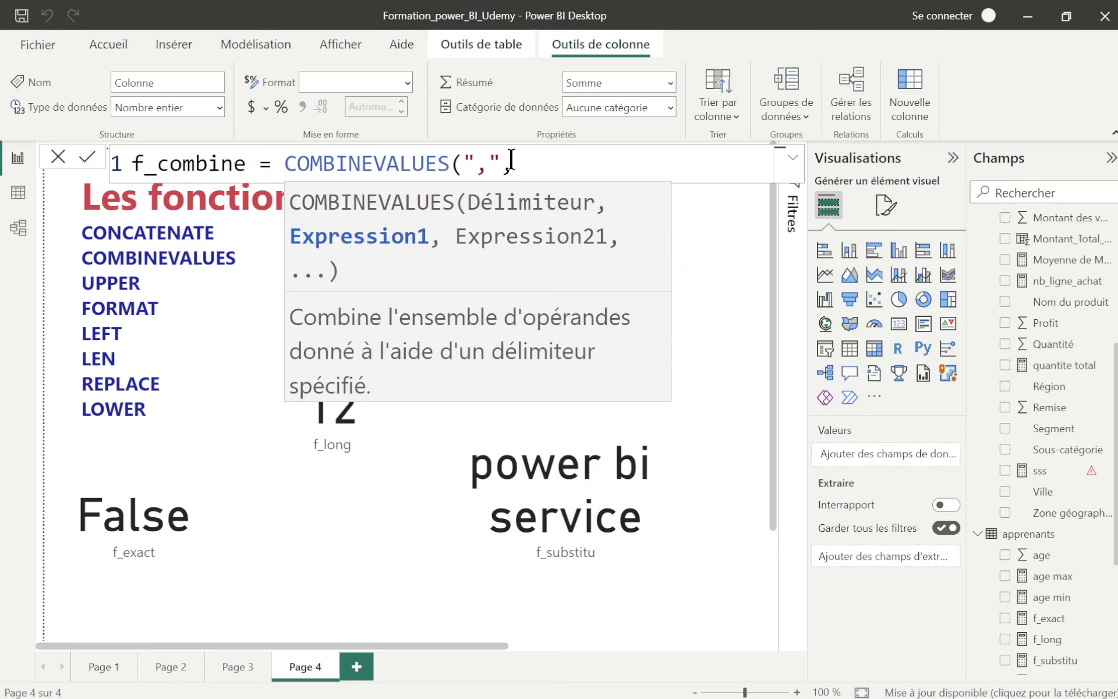
{"action": "scroll", "coordinate": [1013, 332], "scroll_direction": "up", "scroll_amount": 3}
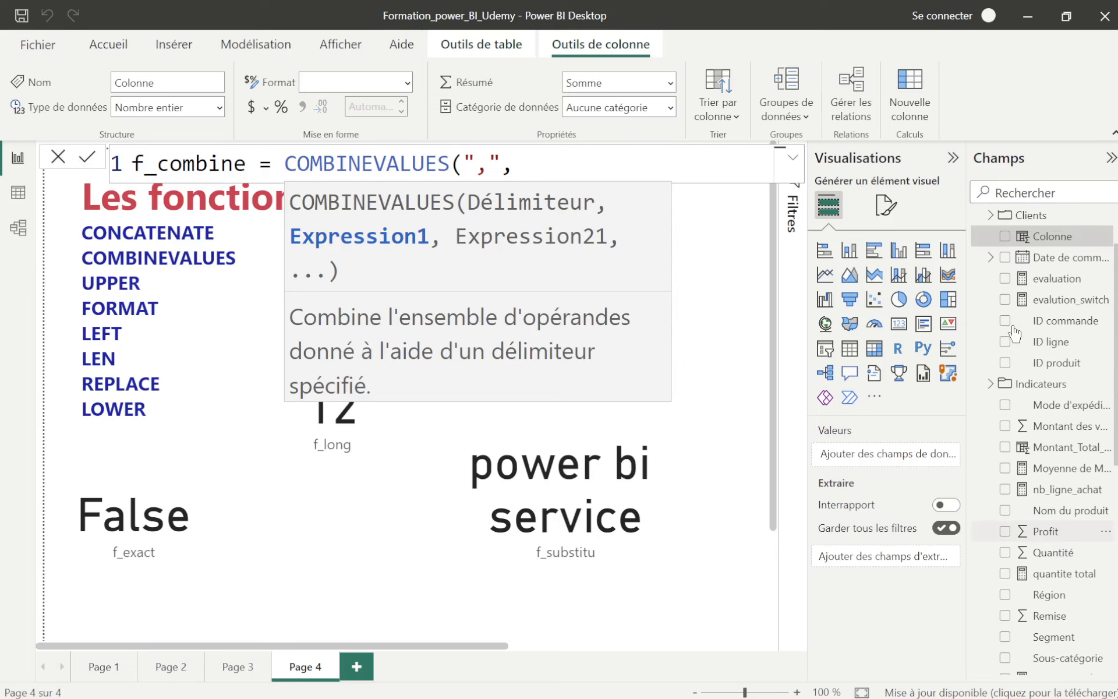
{"action": "scroll", "coordinate": [1046, 350], "scroll_direction": "up", "scroll_amount": 2}
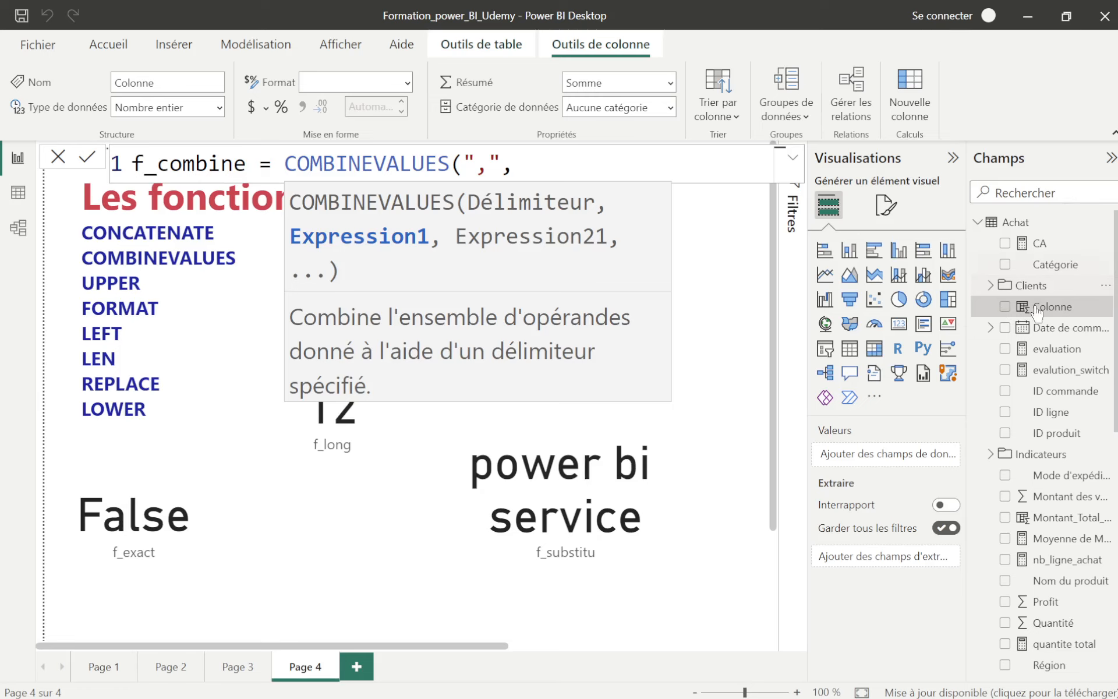
{"action": "key", "text": "Escape"}
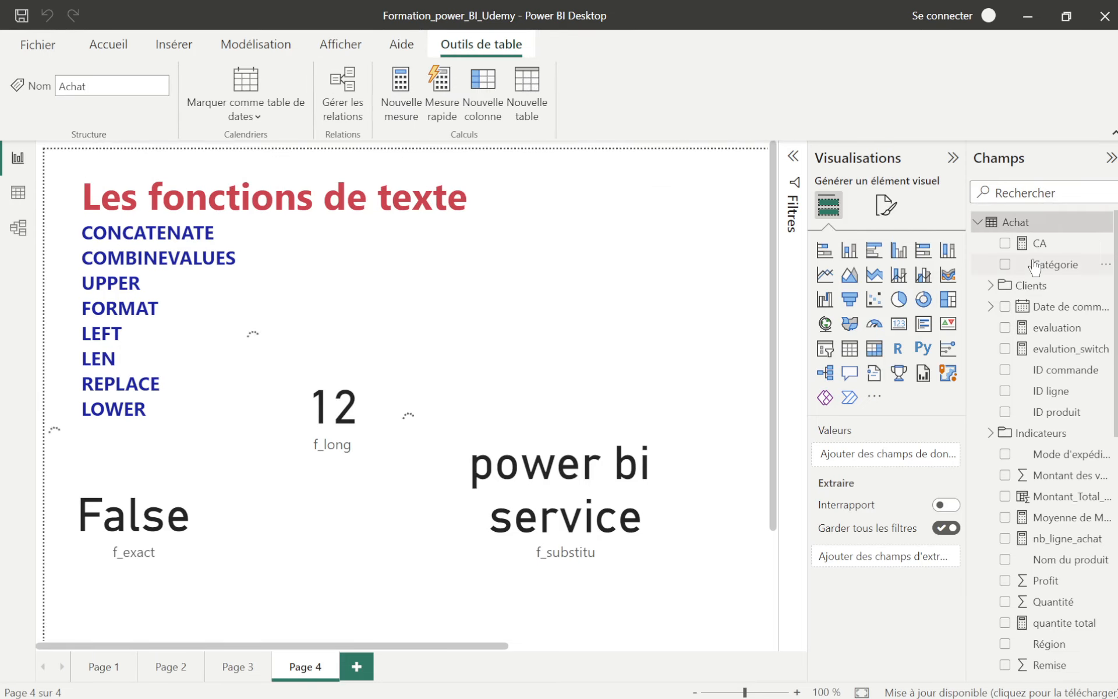
Collapse the Achat and apprenants tables in the field list and add a new calculated column to apprenants.
{"action": "left_click", "coordinate": [982, 224]}
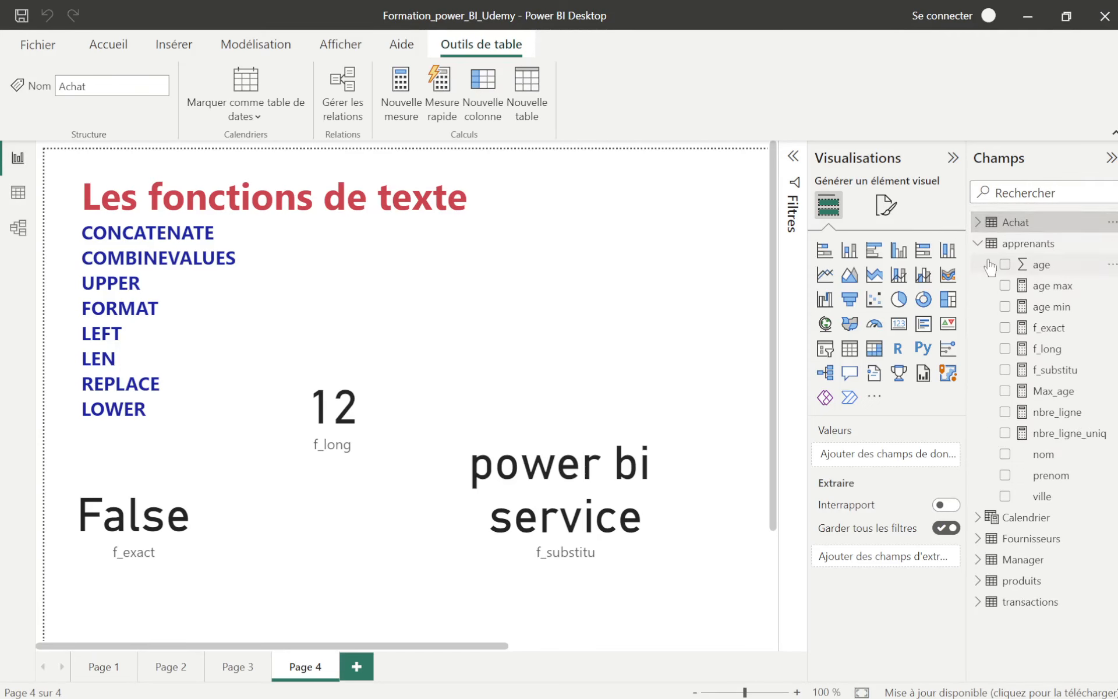
{"action": "left_click", "coordinate": [979, 243]}
{"action": "left_click", "coordinate": [1027, 247]}
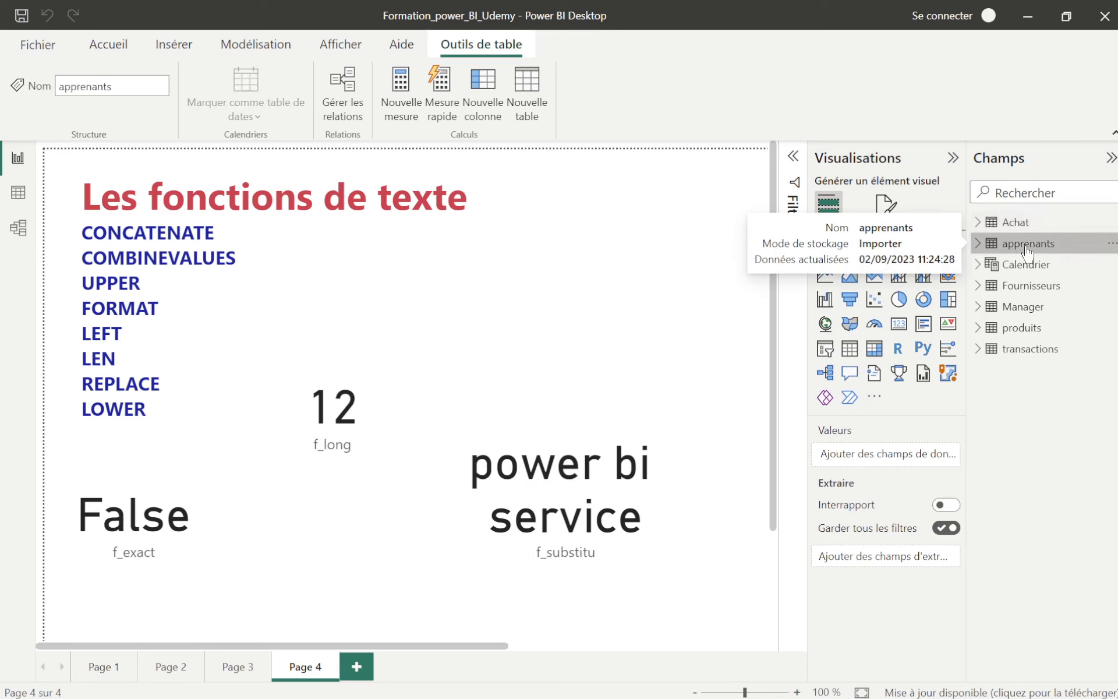
{"action": "right_click", "coordinate": [1026, 250]}
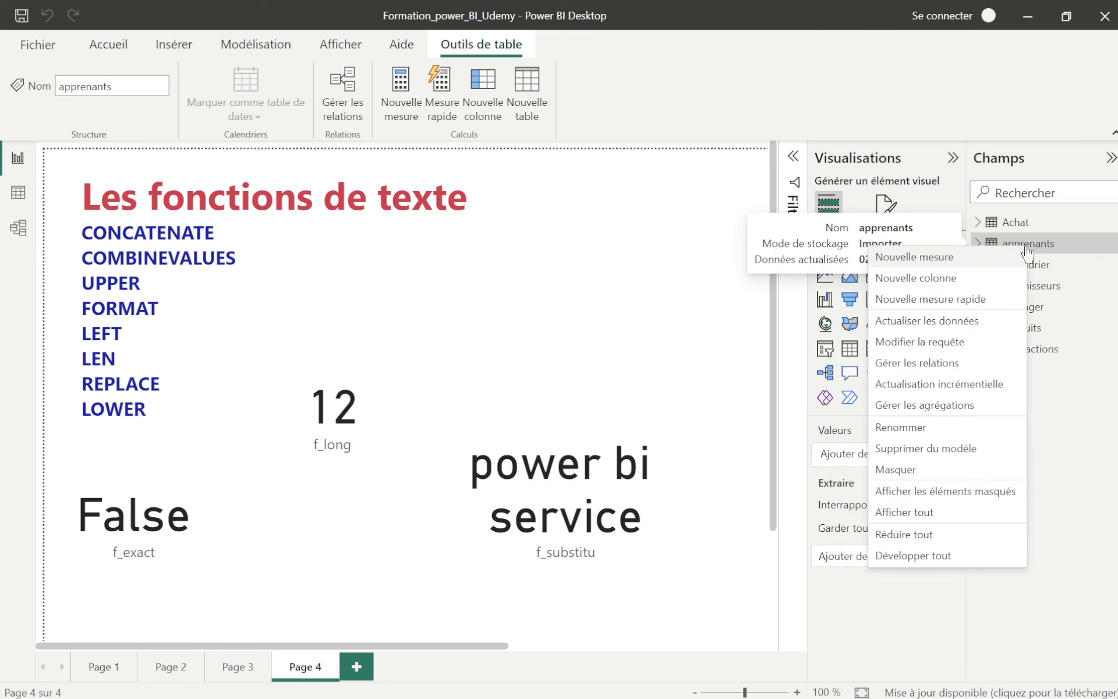
{"action": "left_click", "coordinate": [936, 284]}
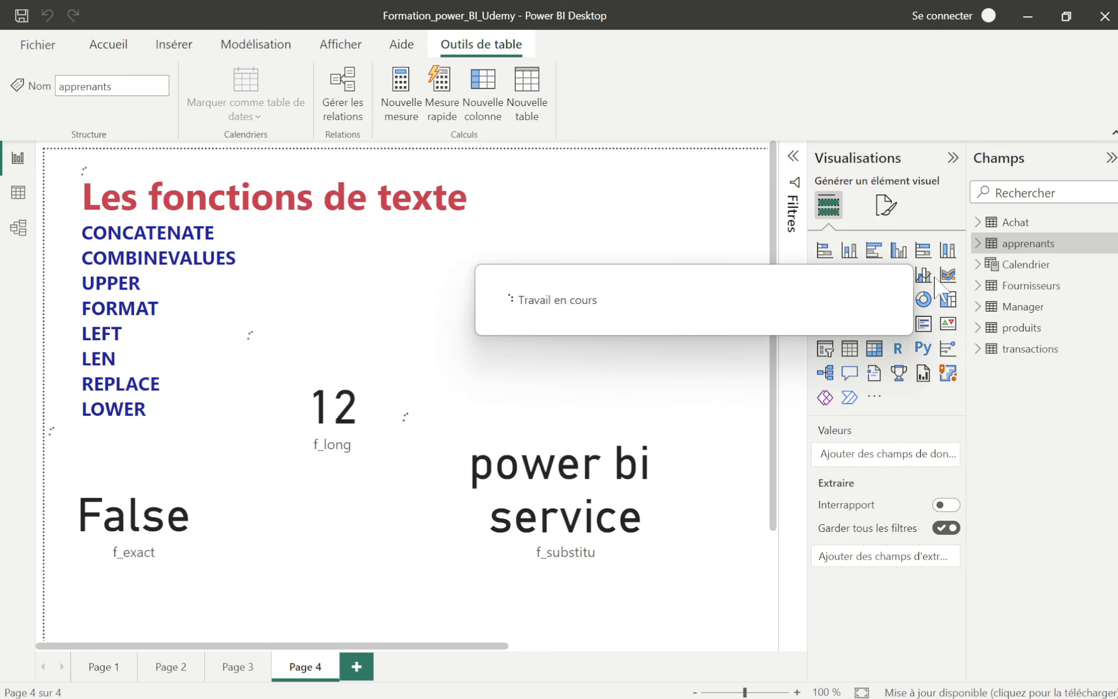
Name the new apprenants column f_combine and start its formula with the COMBINEVALUES function.
{"action": "left_click", "coordinate": [220, 164]}
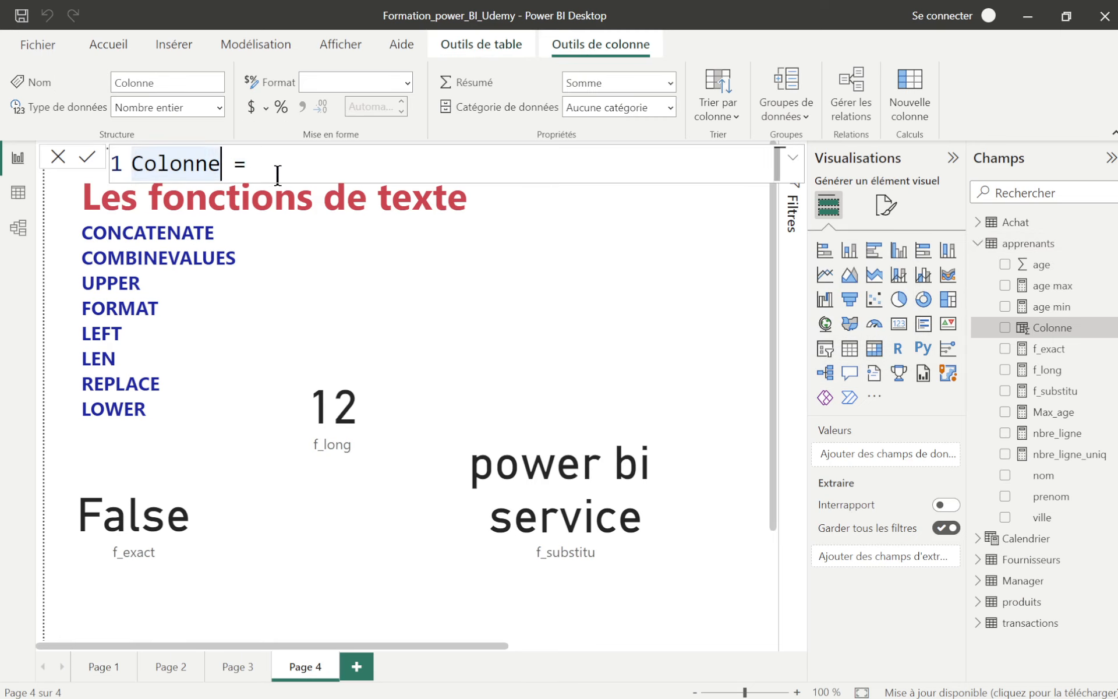
{"action": "key", "text": "BackSpace"}
{"action": "key", "text": "BackSpace"}
{"action": "key", "text": "BackSpace"}
{"action": "key", "text": "BackSpace"}
{"action": "key", "text": "BackSpace"}
{"action": "key", "text": "BackSpace"}
{"action": "key", "text": "BackSpace"}
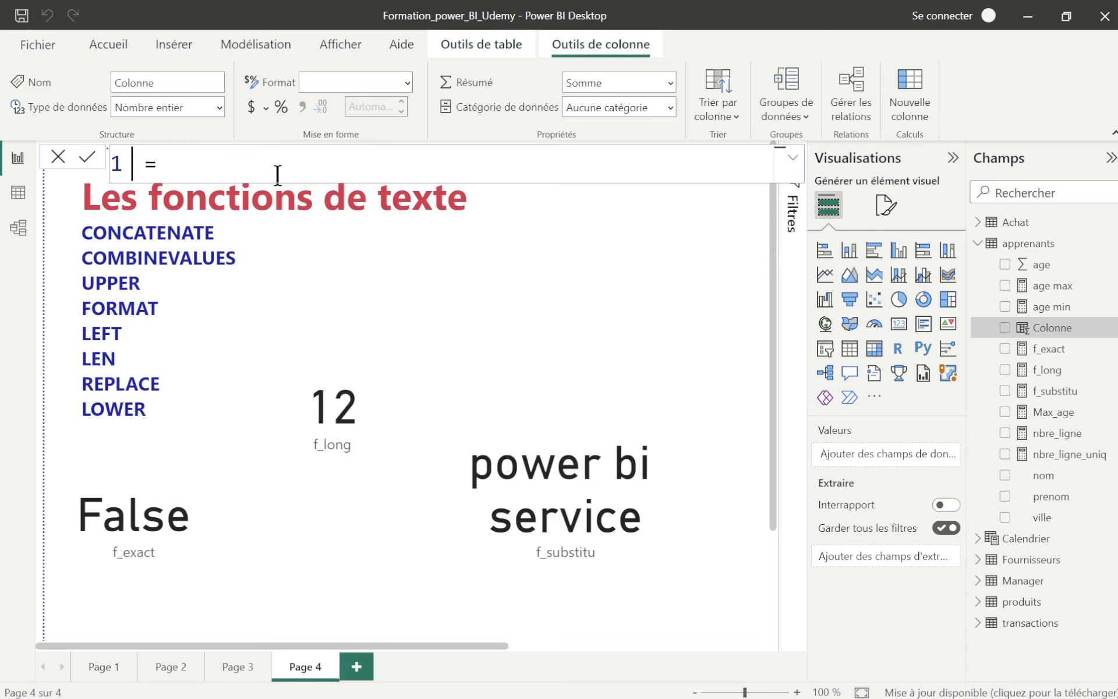
{"action": "type", "text": "f"}
{"action": "type", "text": "_"}
{"action": "type", "text": "combin"}
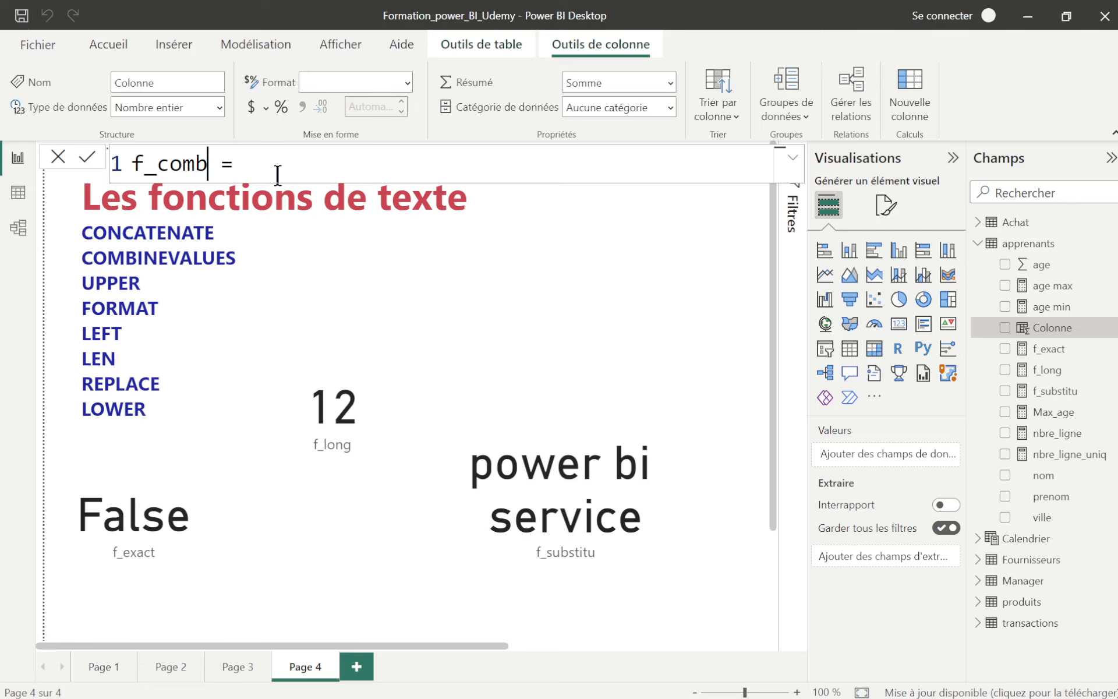
{"action": "type", "text": "e = com"}
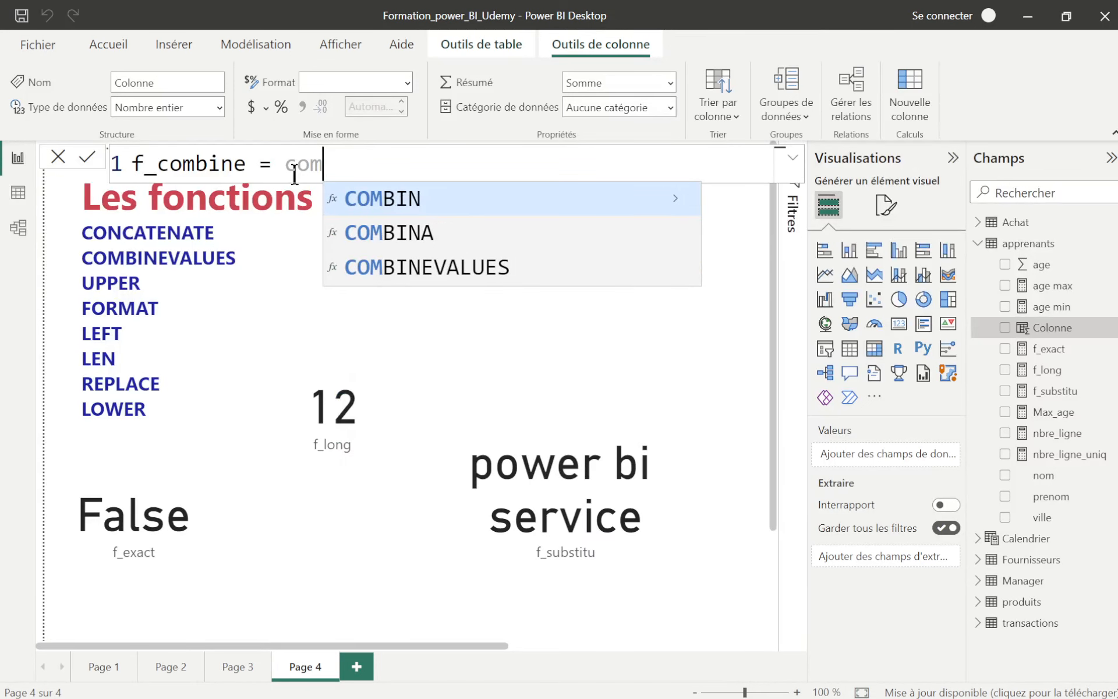
{"action": "left_click", "coordinate": [454, 268]}
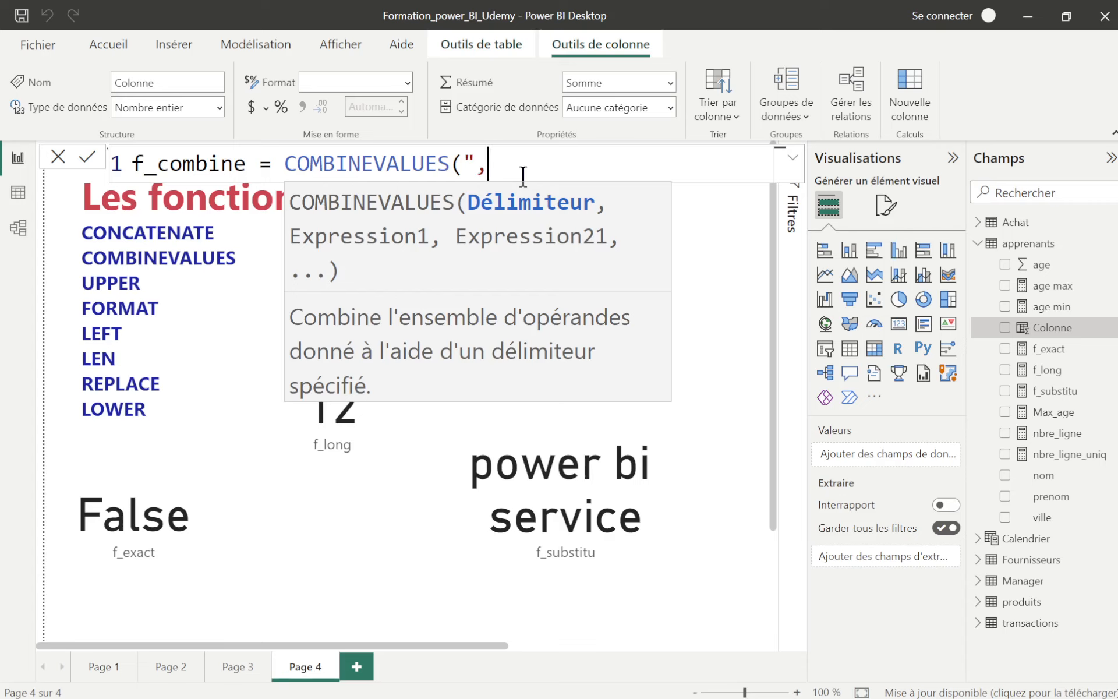
Complete the f_combine formula with a "," delimiter and the apprenants[nom] and apprenants[prenom] columns, and validate it.
{"action": "type", "text": ","}
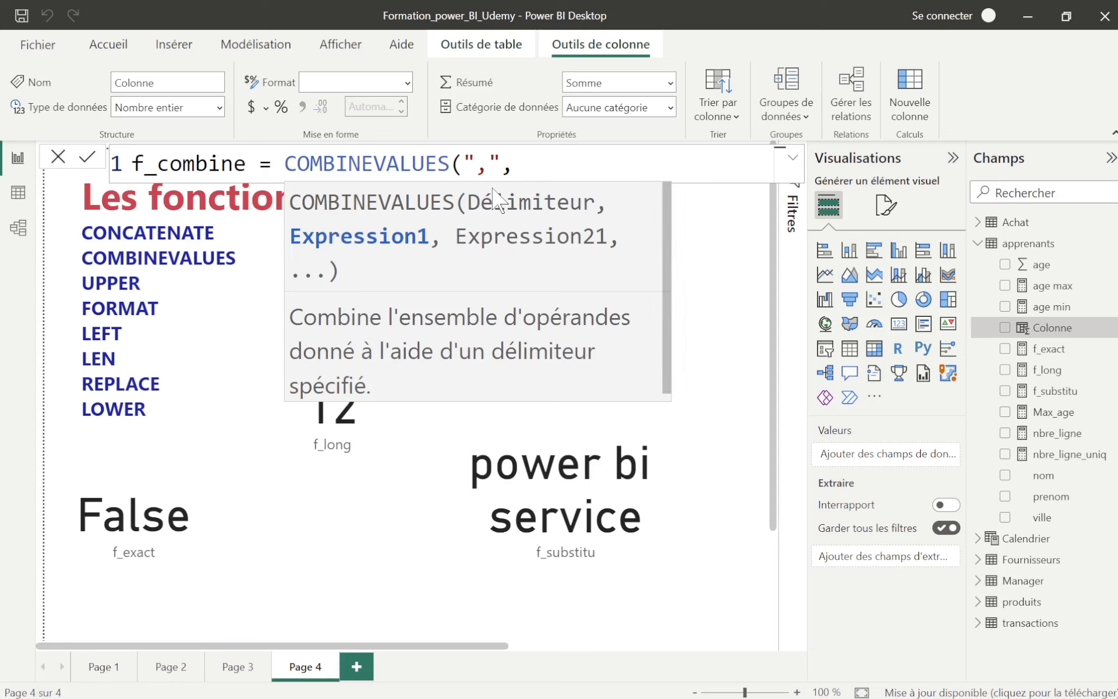
{"action": "type", "text": "n"}
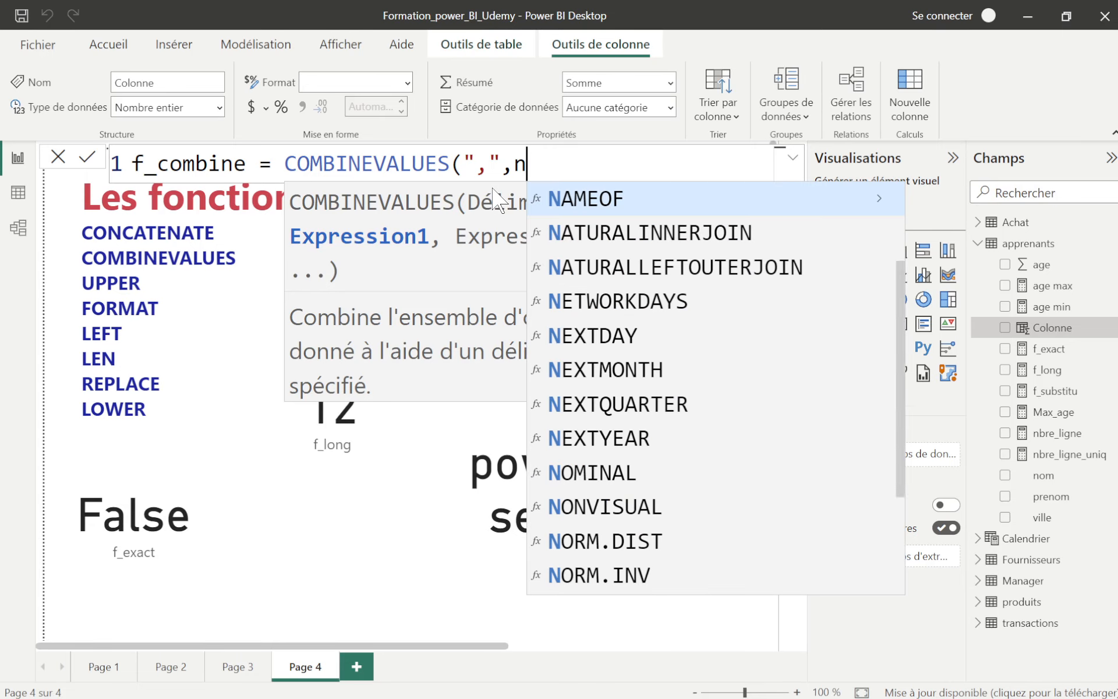
{"action": "type", "text": "om"}
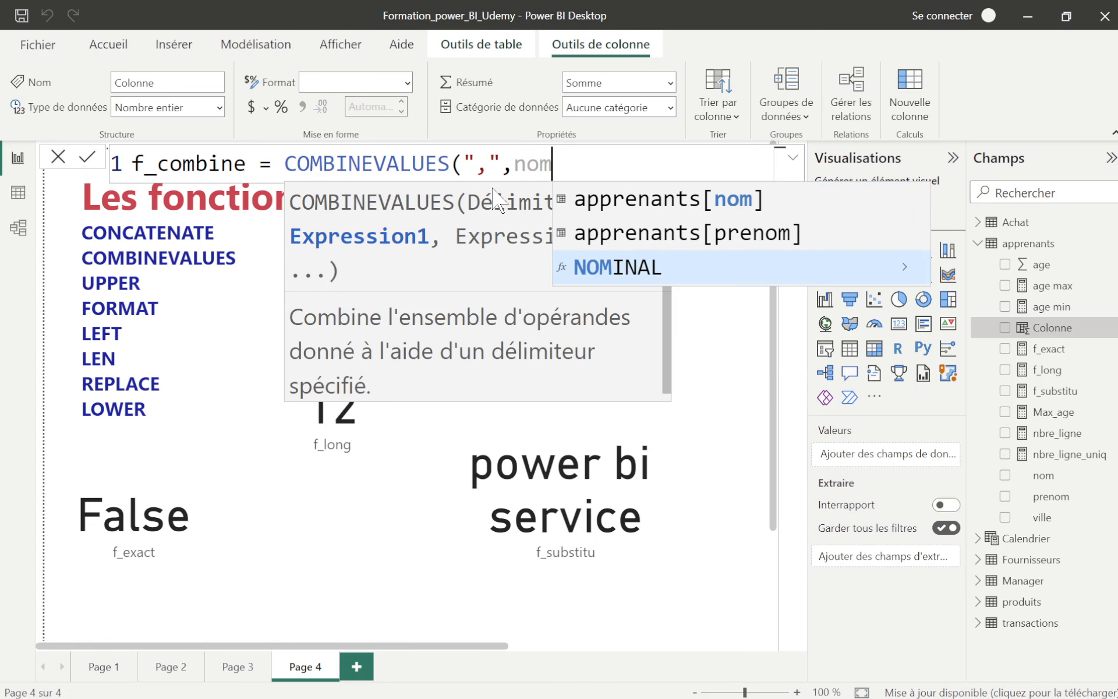
{"action": "left_click", "coordinate": [665, 204]}
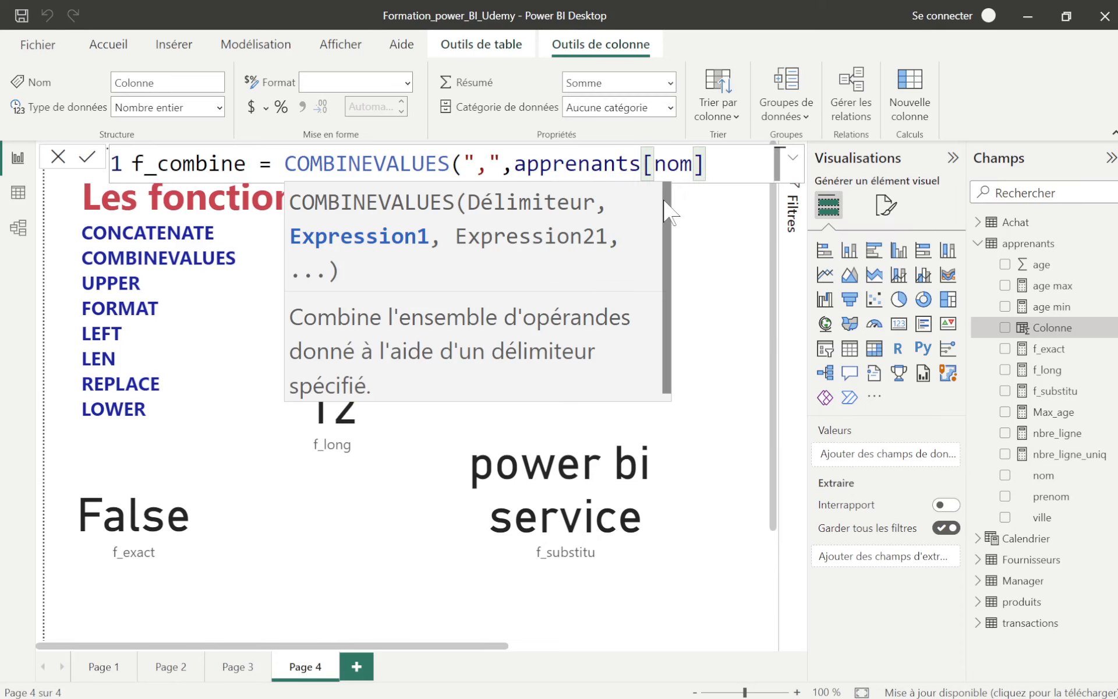
{"action": "type", "text": ","}
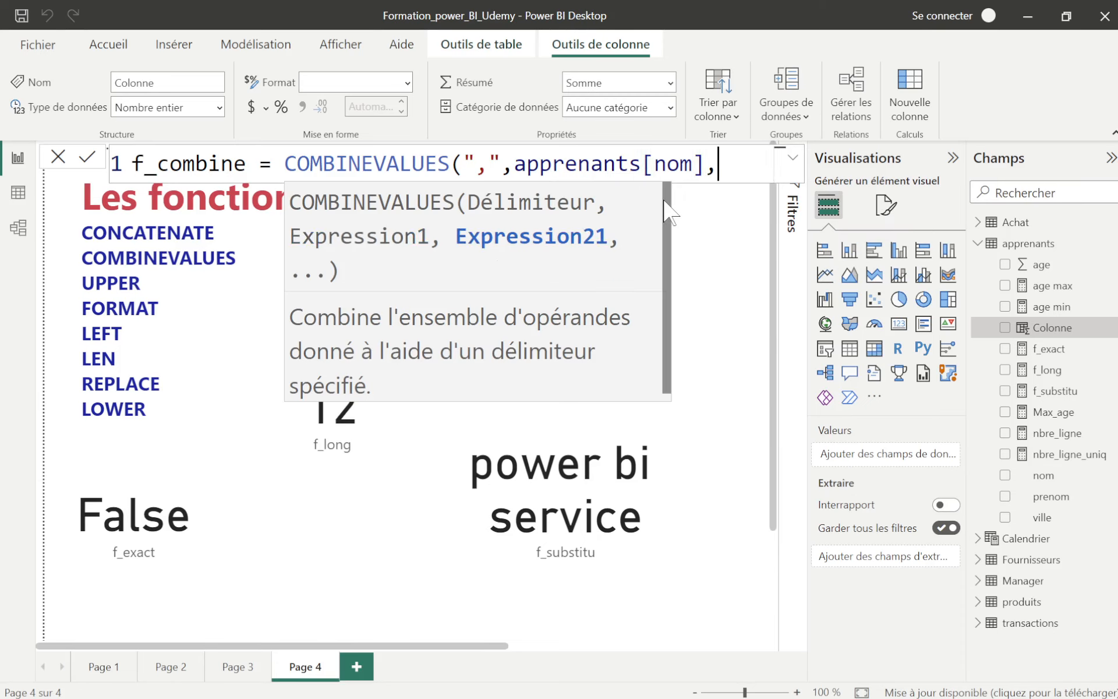
{"action": "type", "text": "pre"}
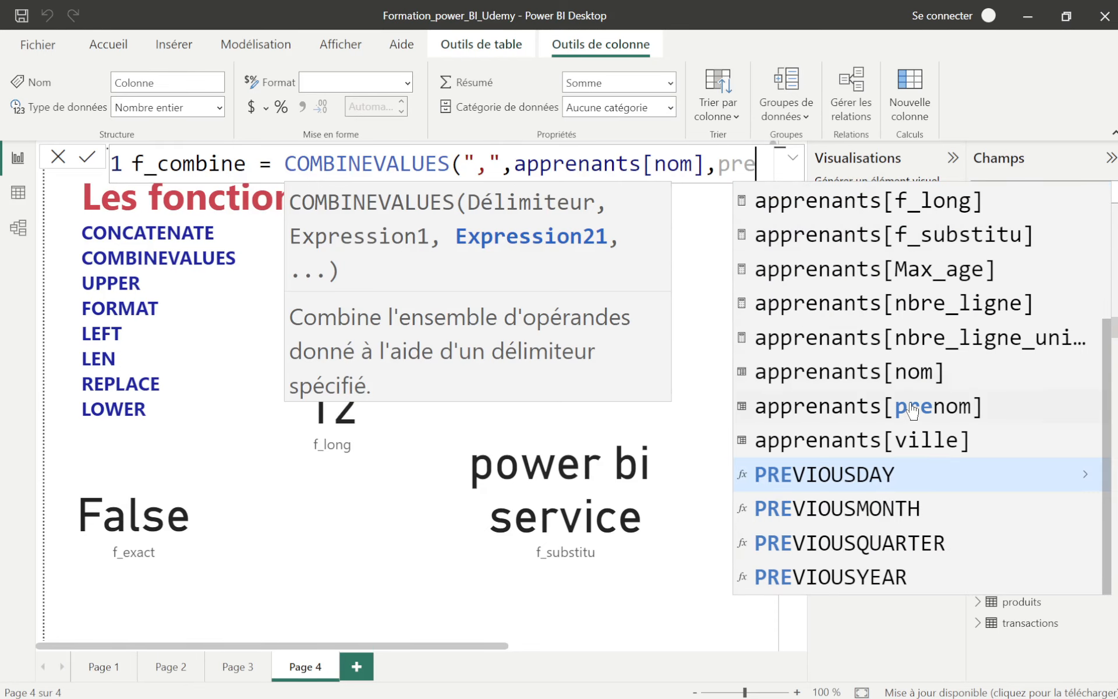
{"action": "left_click", "coordinate": [851, 408]}
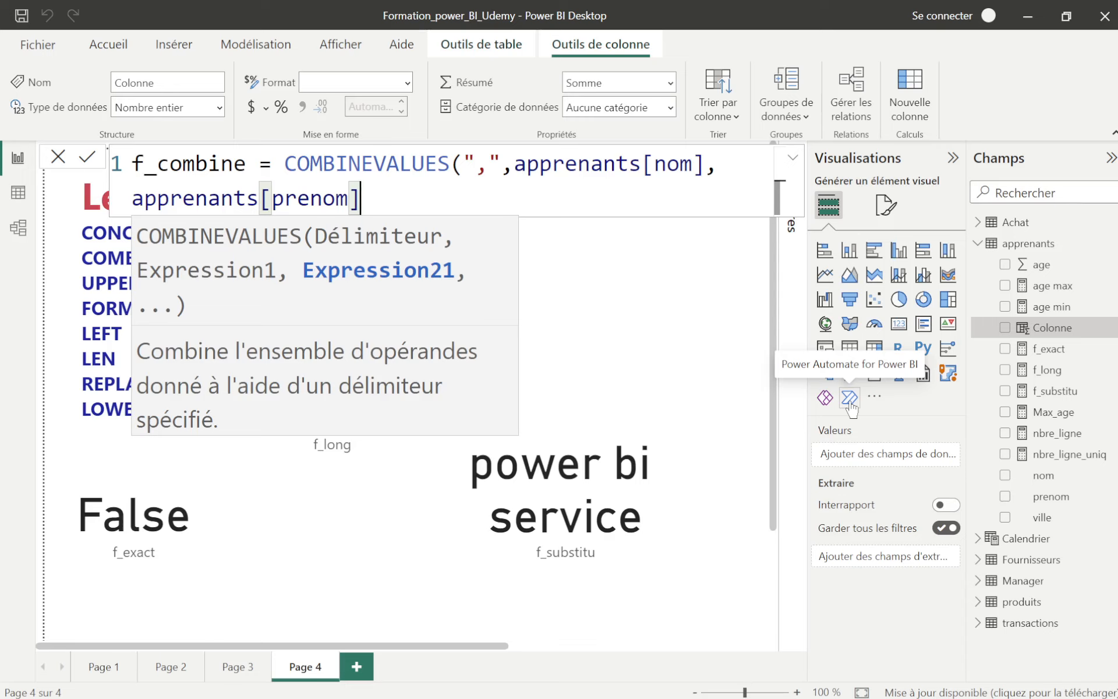
{"action": "type", "text": ")"}
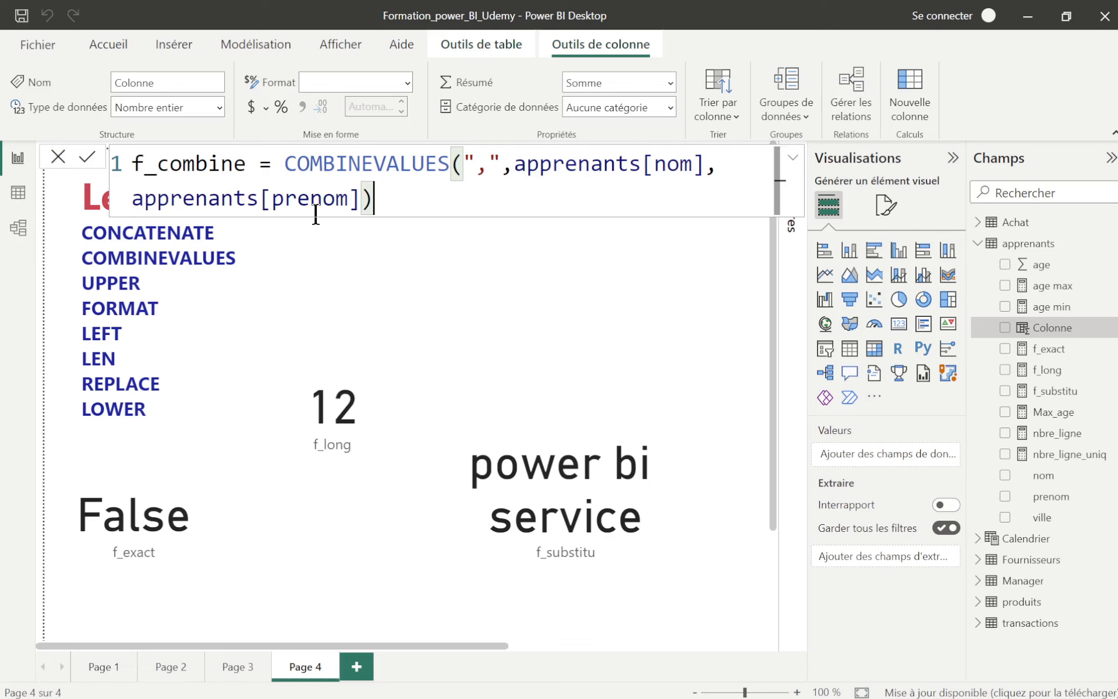
{"action": "left_click", "coordinate": [86, 159]}
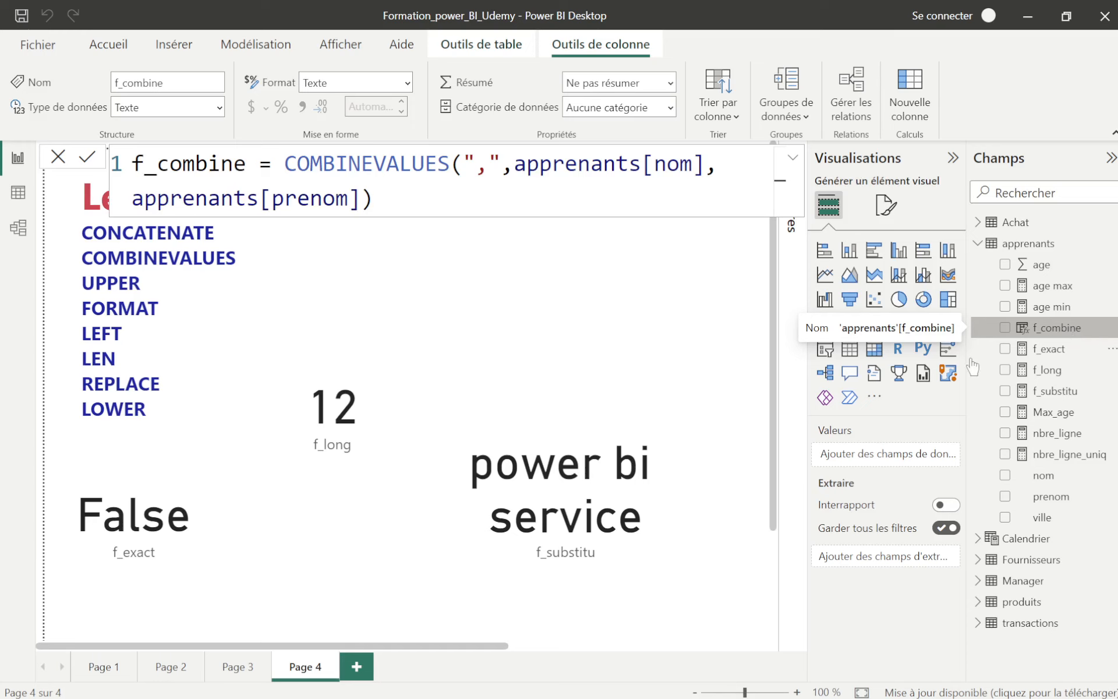
Move the f_substitu card below the function list, over the f_exact card, and deselect it.
{"action": "left_click", "coordinate": [548, 533]}
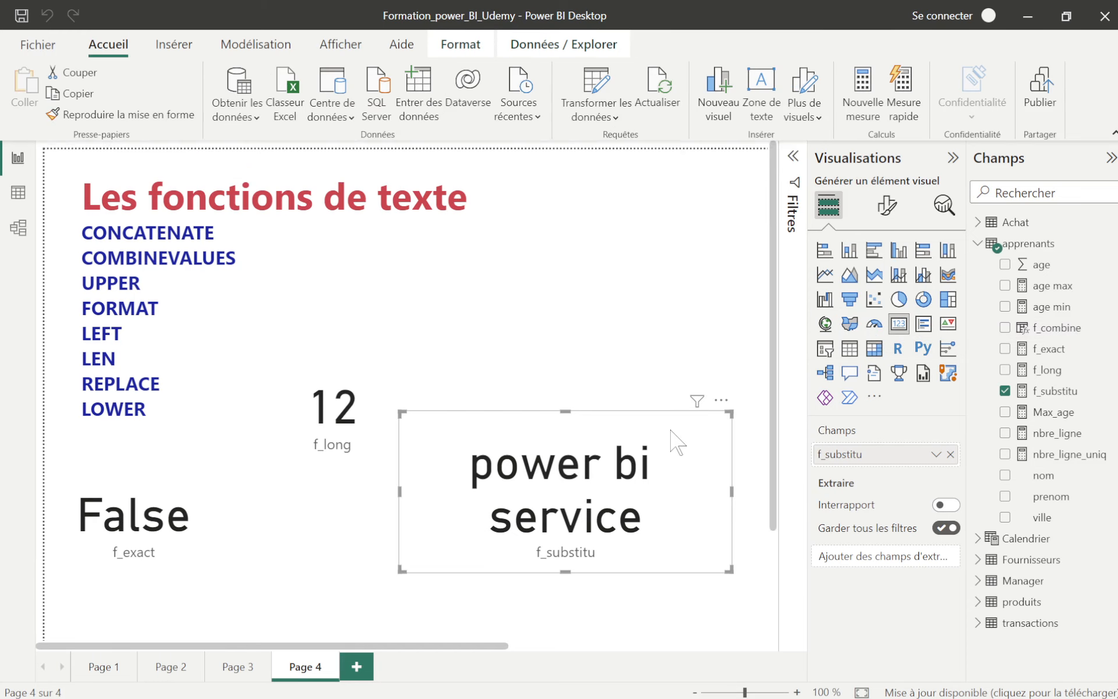
{"action": "left_click_drag", "start_coordinate": [669, 432], "coordinate": [329, 474]}
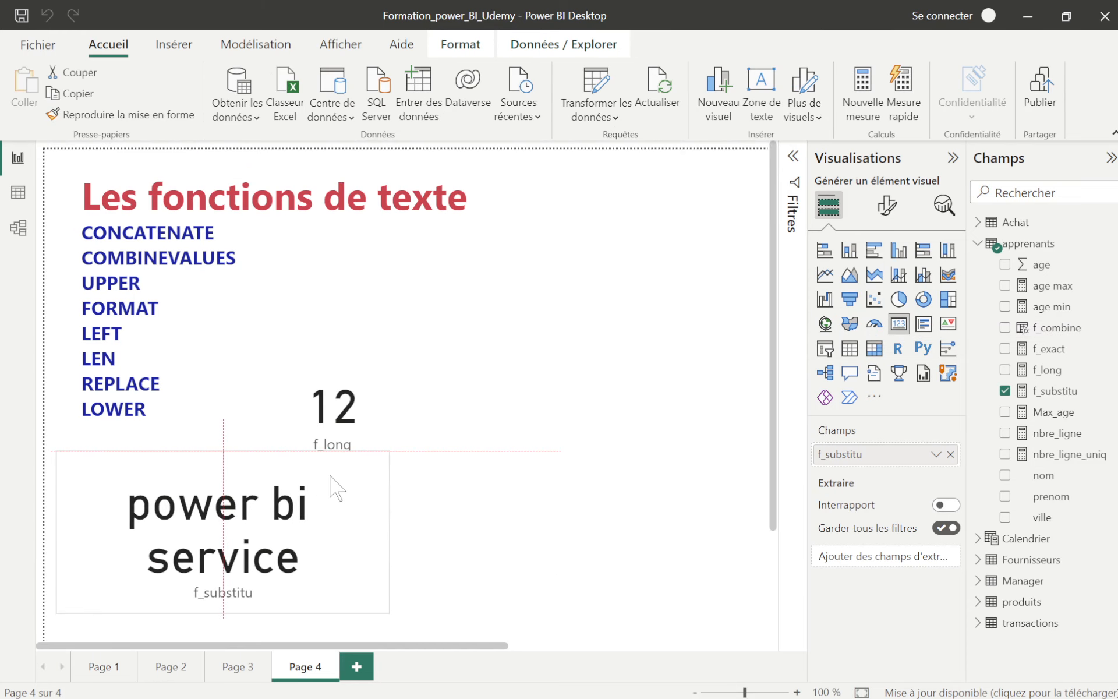
{"action": "left_click", "coordinate": [644, 451]}
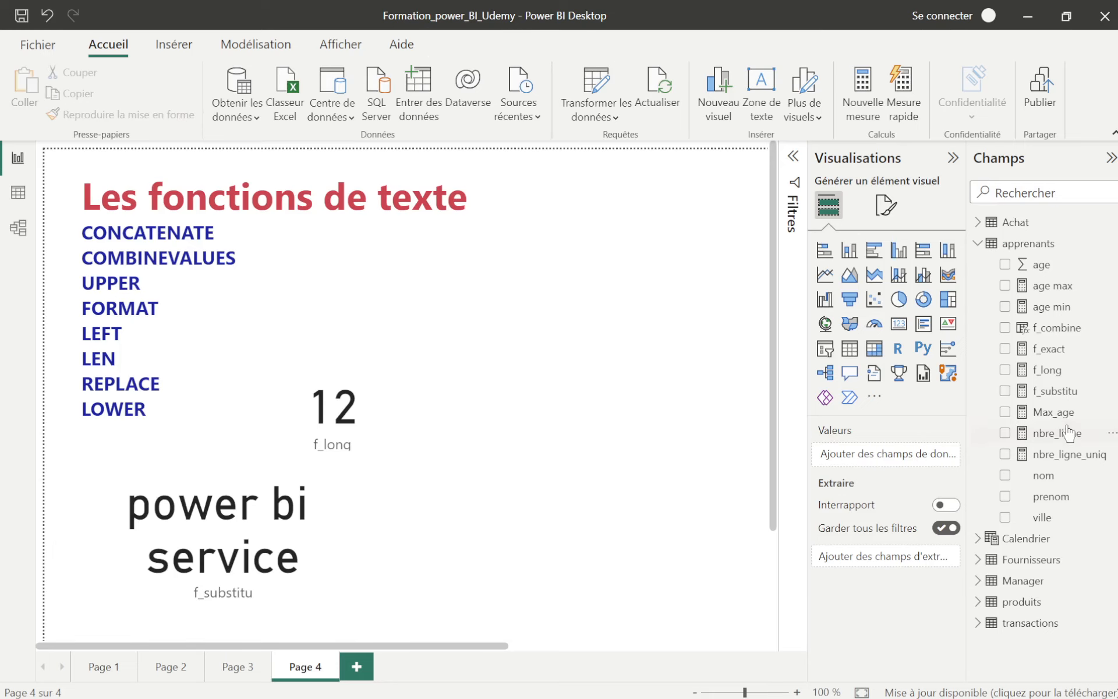
Display f_combine in a new table, place it beside the f_substitu card and extend its height downward.
{"action": "left_click", "coordinate": [1005, 328]}
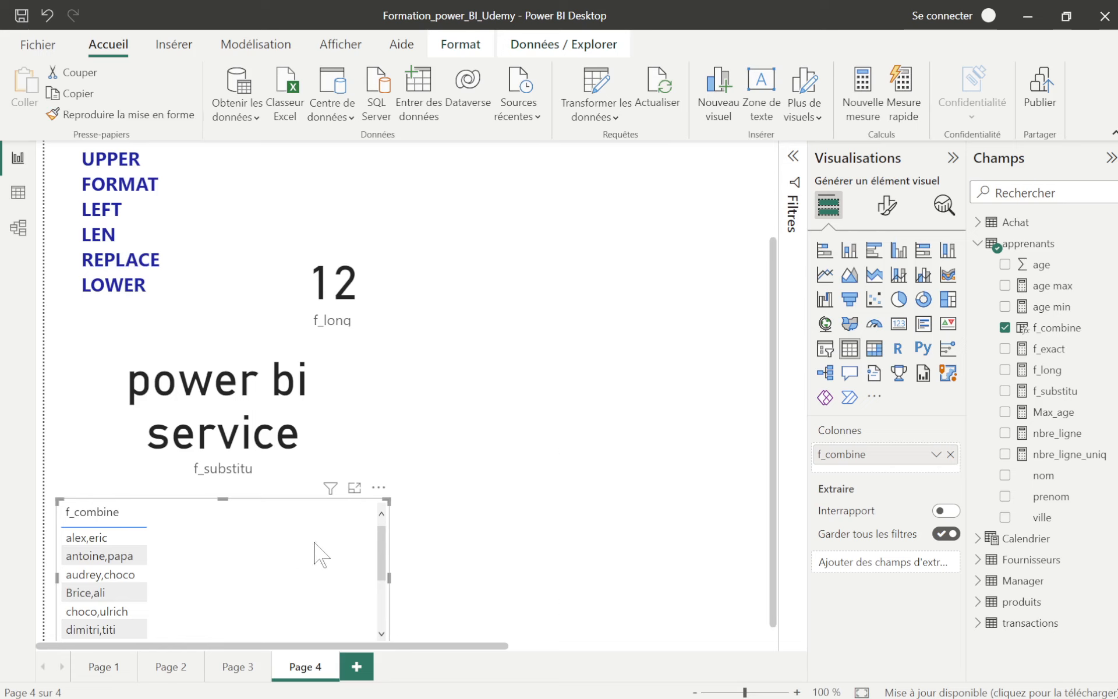
{"action": "left_click_drag", "start_coordinate": [319, 554], "coordinate": [552, 363]}
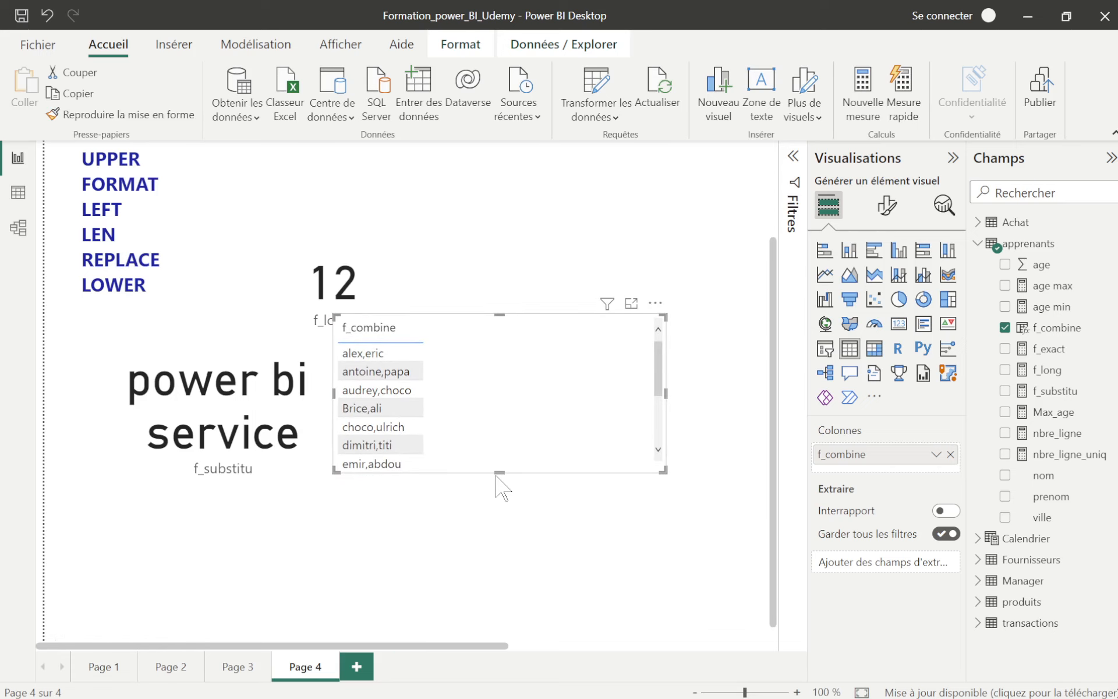
{"action": "left_click_drag", "start_coordinate": [500, 473], "coordinate": [500, 598]}
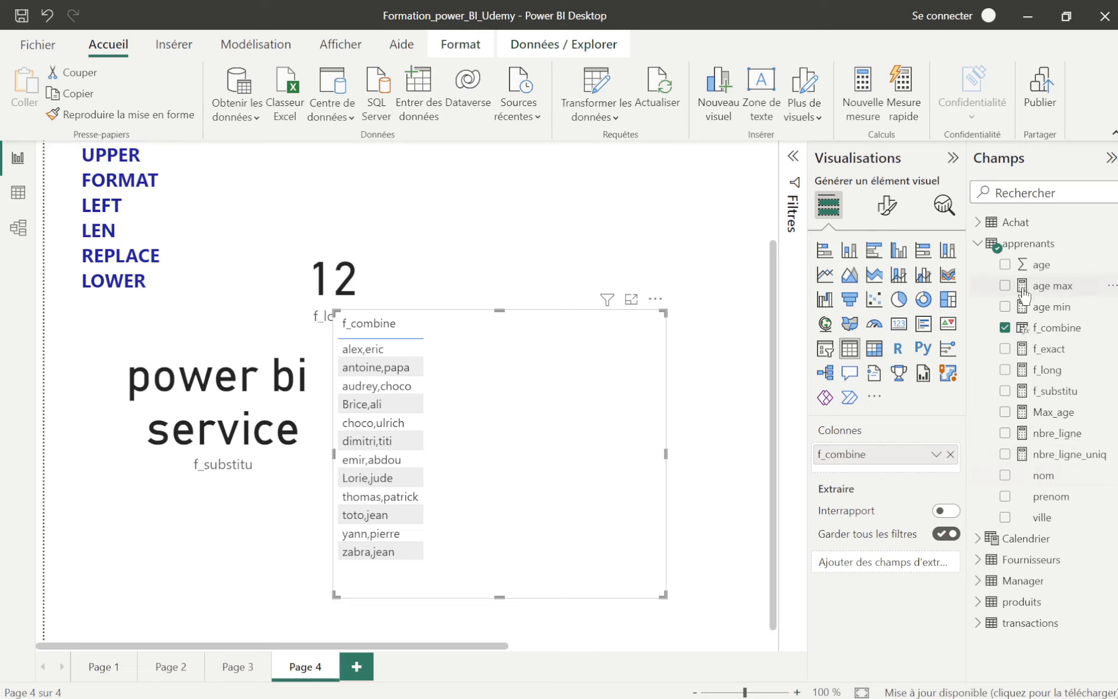
Add the nom and prenom fields to the f_combine table and reorder its columns as nom, prenom, f_combine.
{"action": "left_click", "coordinate": [1005, 477]}
{"action": "left_click", "coordinate": [1006, 497]}
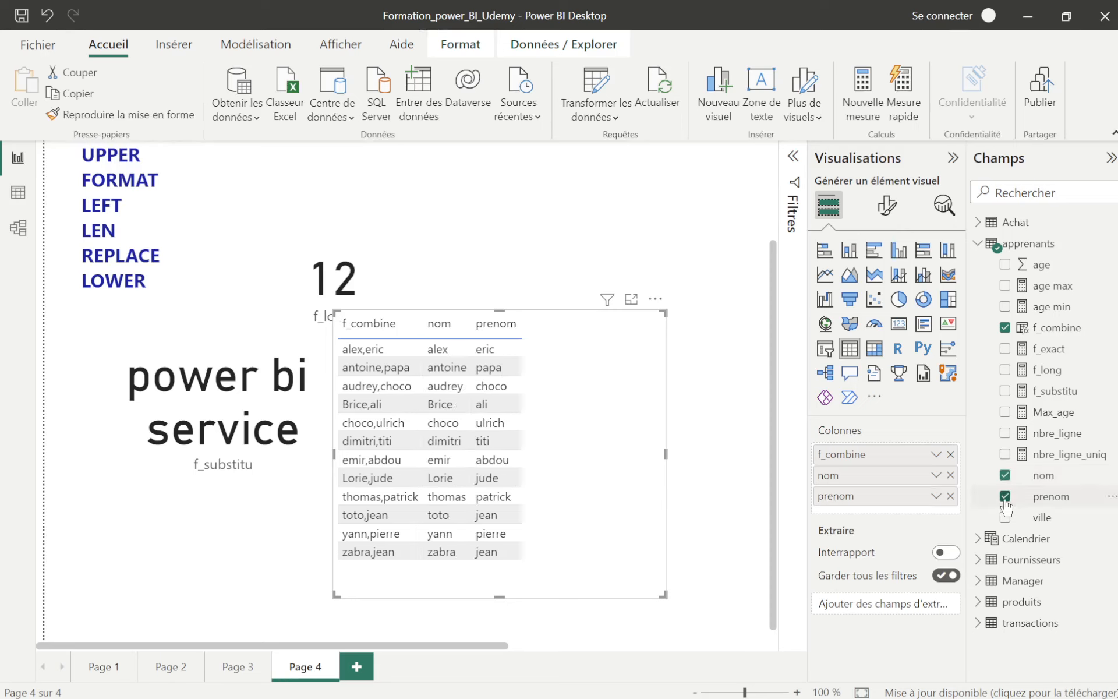
{"action": "left_click_drag", "start_coordinate": [874, 457], "coordinate": [876, 517]}
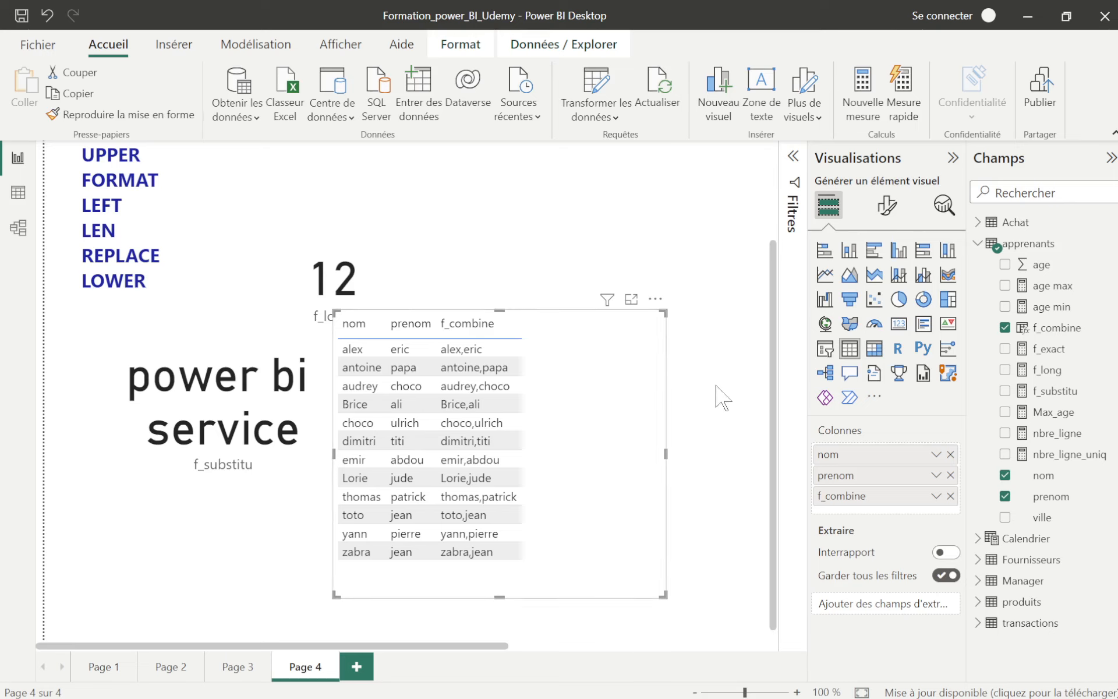
Add a new calculated column to the apprenants table and name it f_concat.
{"action": "right_click", "coordinate": [1022, 250]}
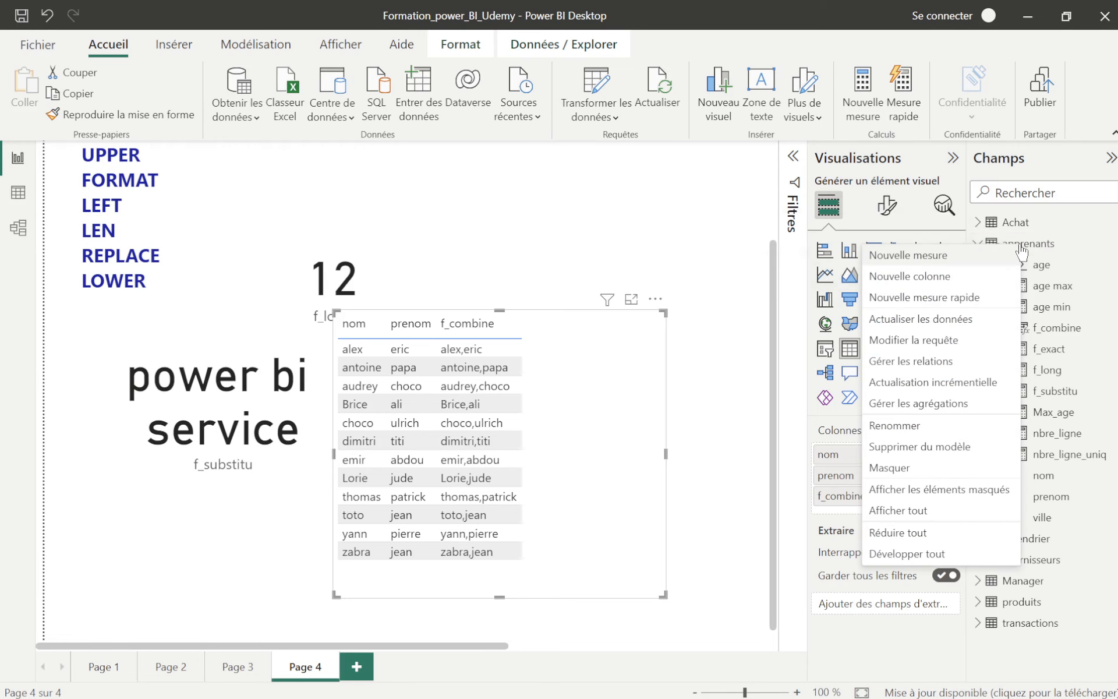
{"action": "left_click", "coordinate": [907, 279]}
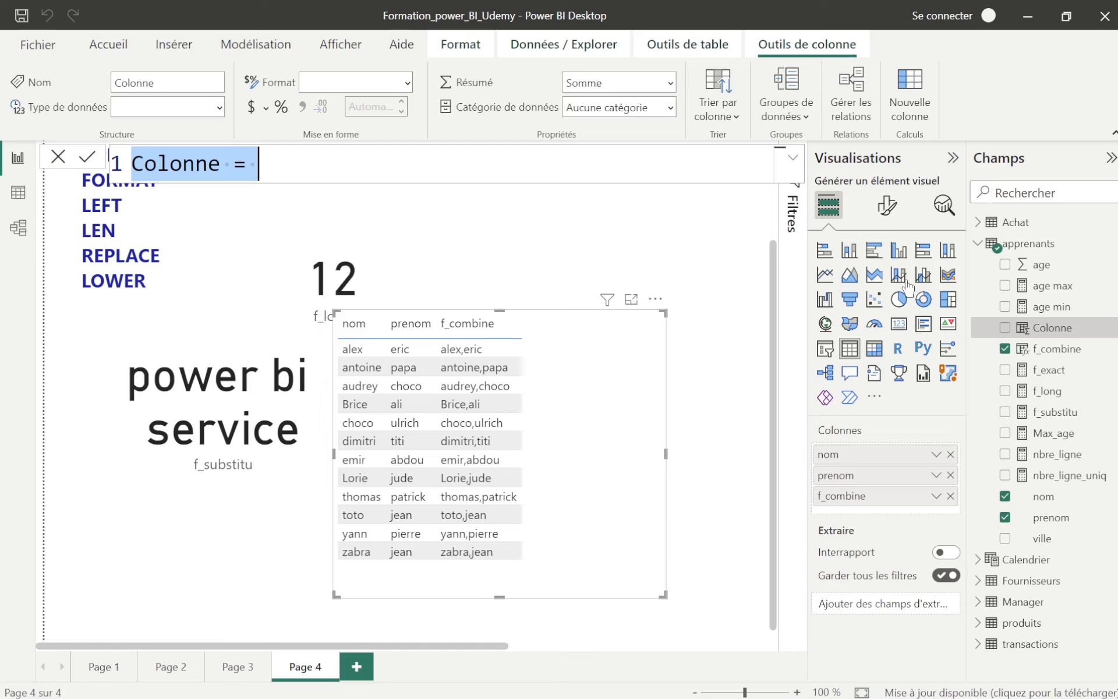
{"action": "left_click", "coordinate": [220, 158]}
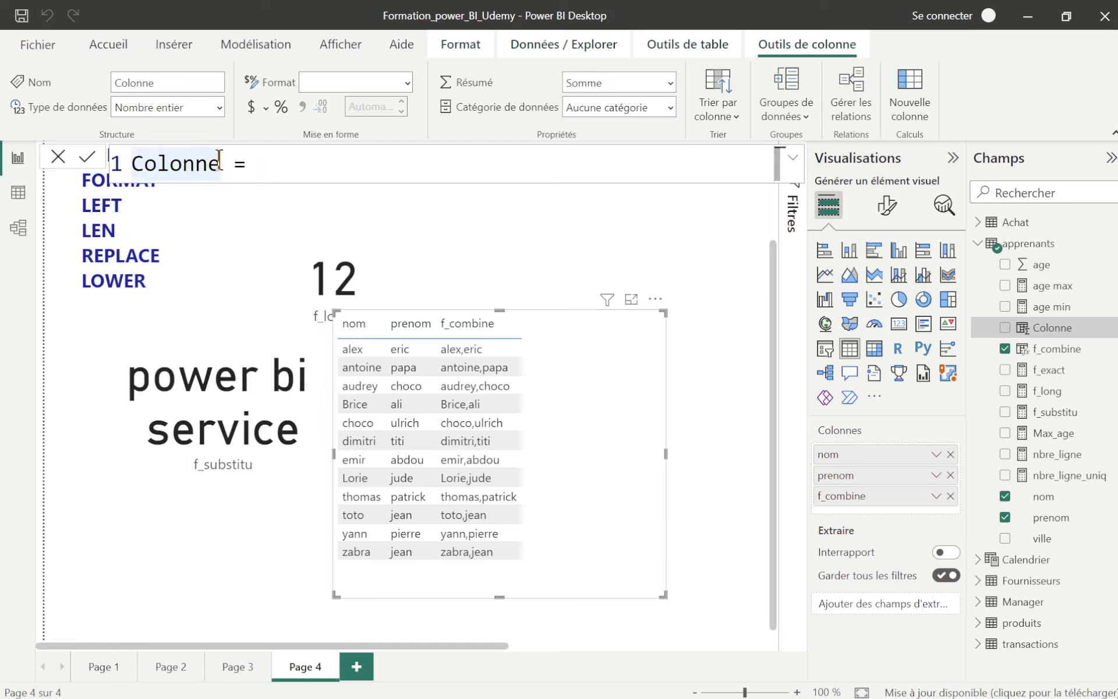
{"action": "key", "text": "BackSpace"}
{"action": "key", "text": "BackSpace"}
{"action": "key", "text": "BackSpace"}
{"action": "key", "text": "BackSpace"}
{"action": "key", "text": "BackSpace"}
{"action": "key", "text": "BackSpace"}
{"action": "key", "text": "BackSpace"}
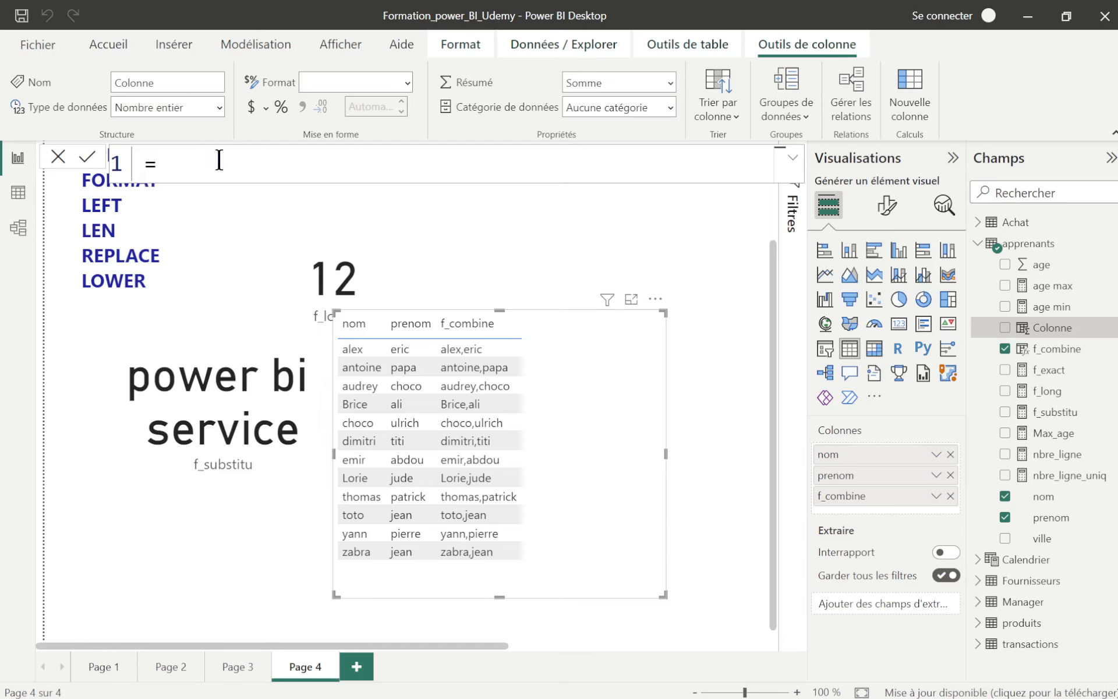
{"action": "type", "text": "f_concat"}
Define f_concat as CONCATENATE(apprenants[nom],apprenants[prenom]) and validate the formula.
{"action": "left_click", "coordinate": [282, 166]}
{"action": "type", "text": "con"}
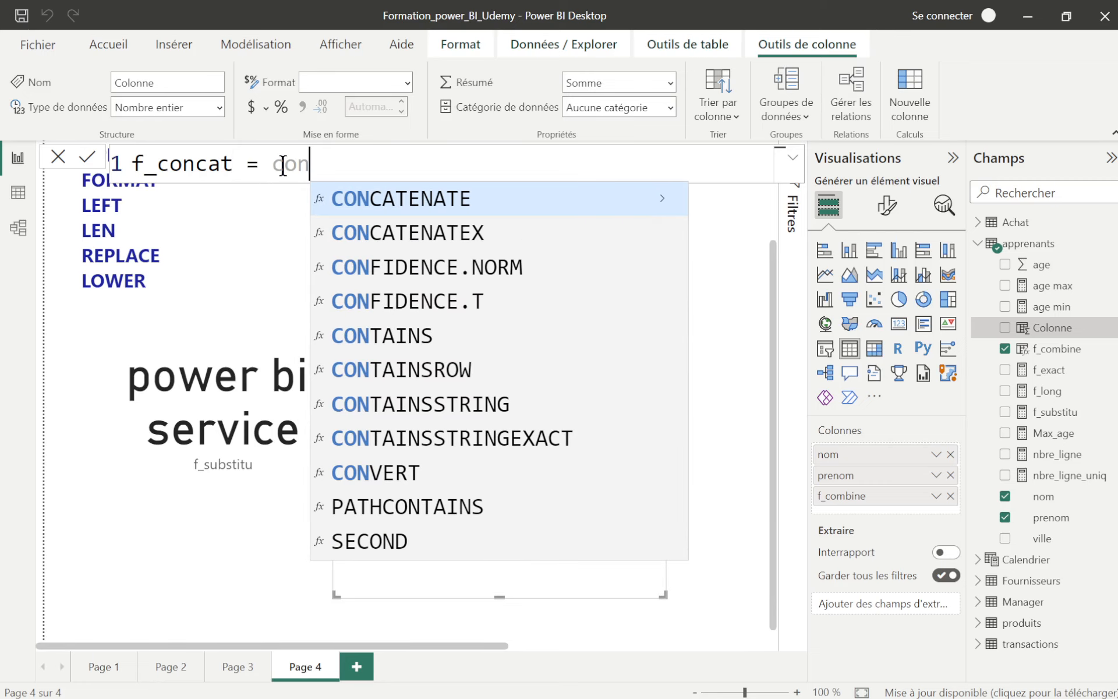
{"action": "left_click", "coordinate": [447, 204]}
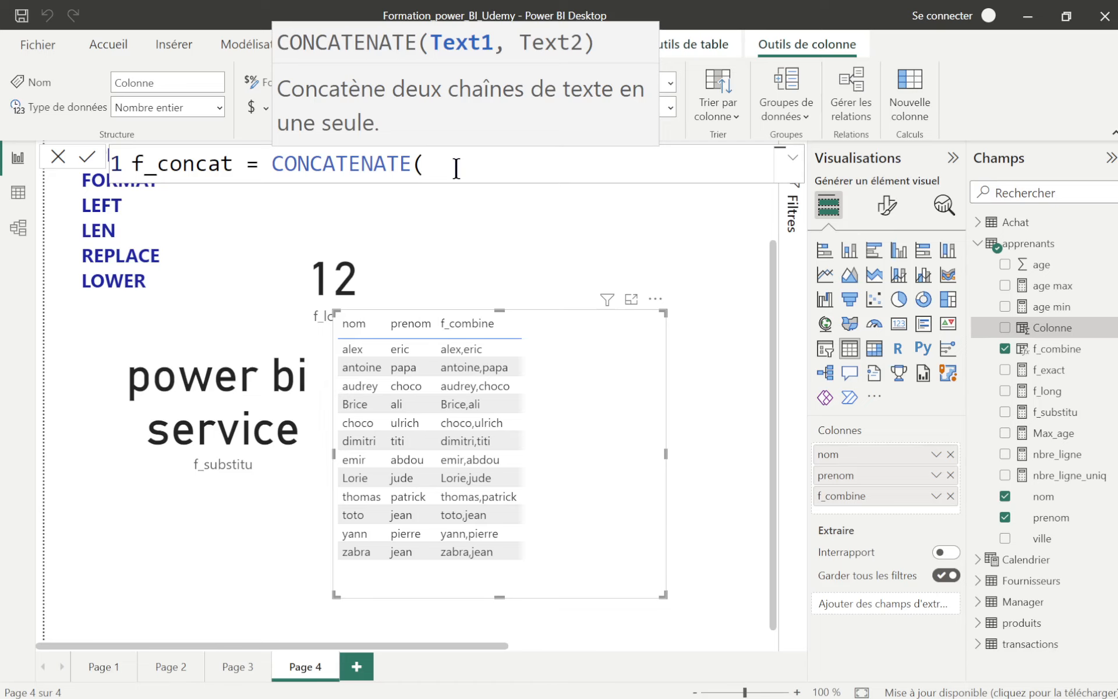
{"action": "type", "text": "ap"}
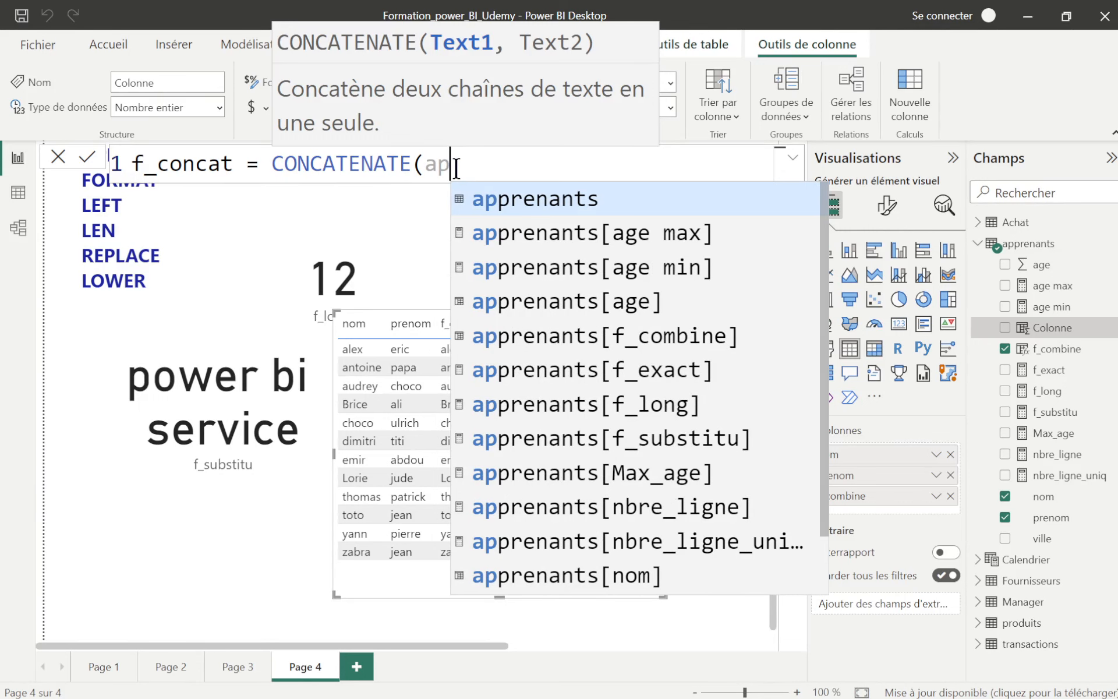
{"action": "left_click", "coordinate": [609, 575]}
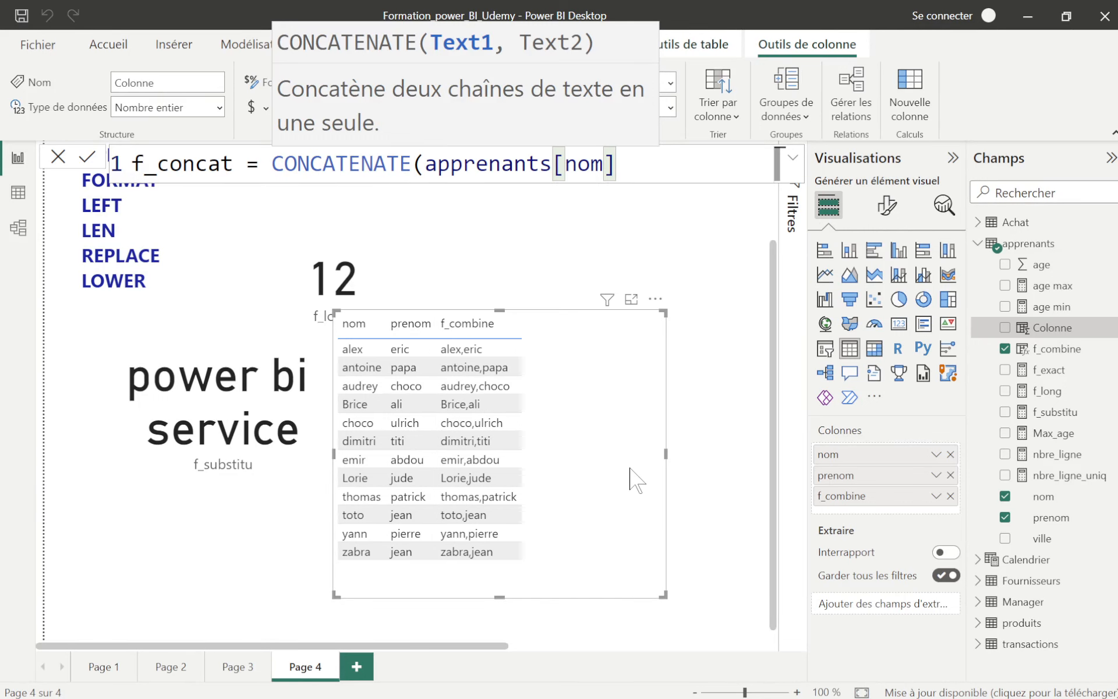
{"action": "type", "text": ","}
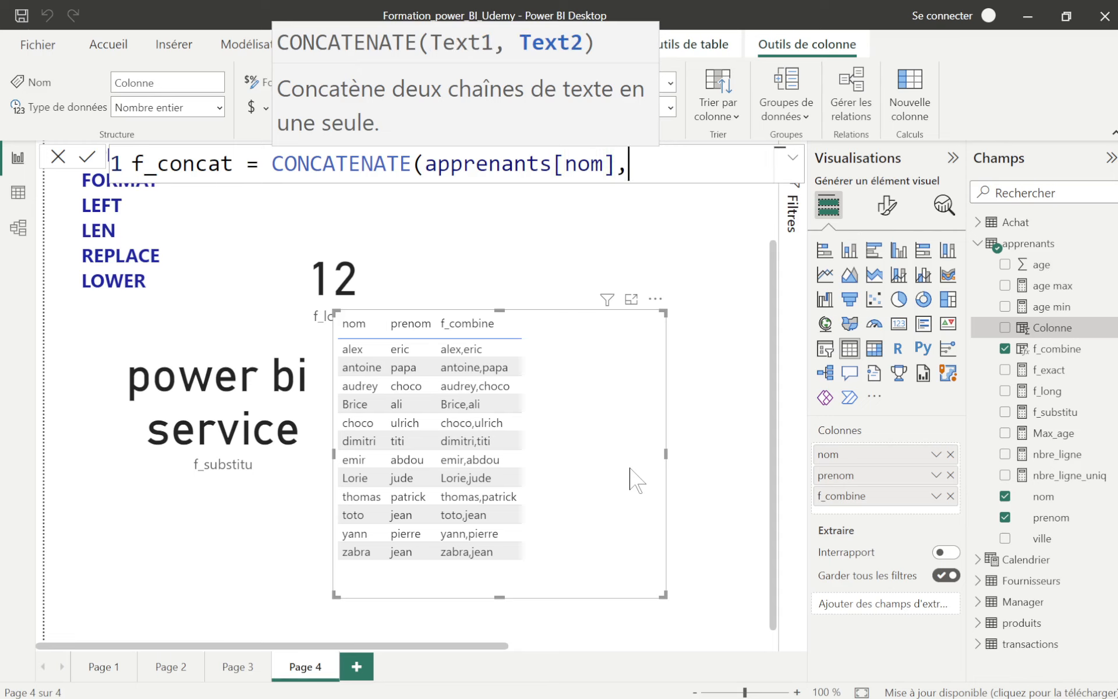
{"action": "type", "text": "app"}
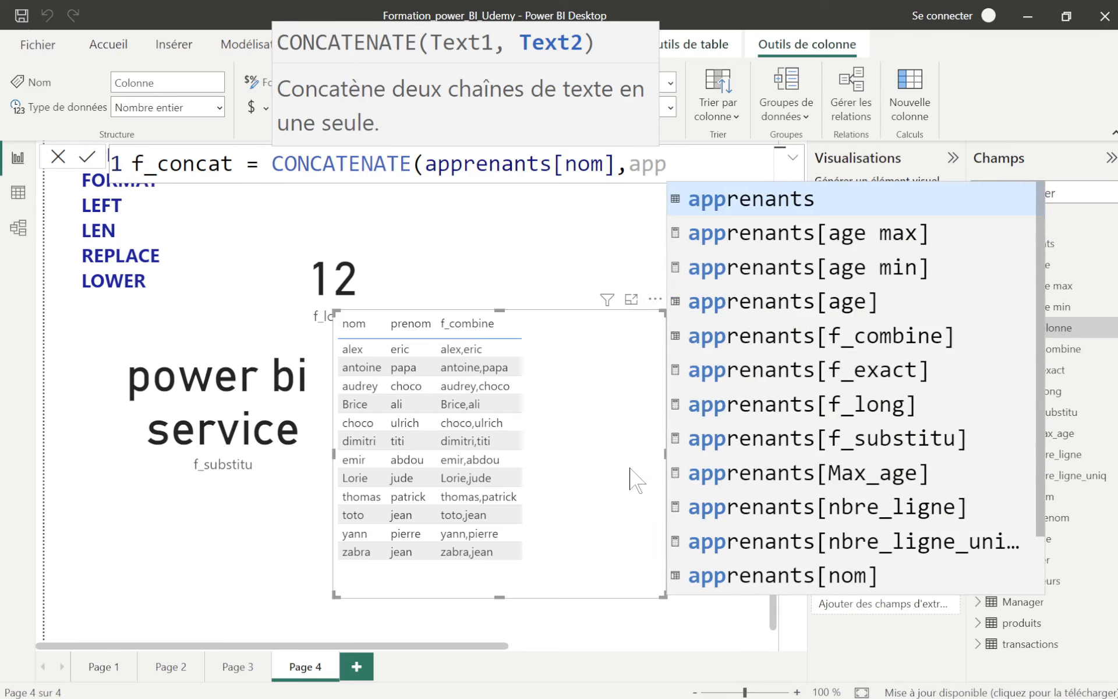
{"action": "scroll", "coordinate": [820, 469], "scroll_direction": "down", "scroll_amount": 1}
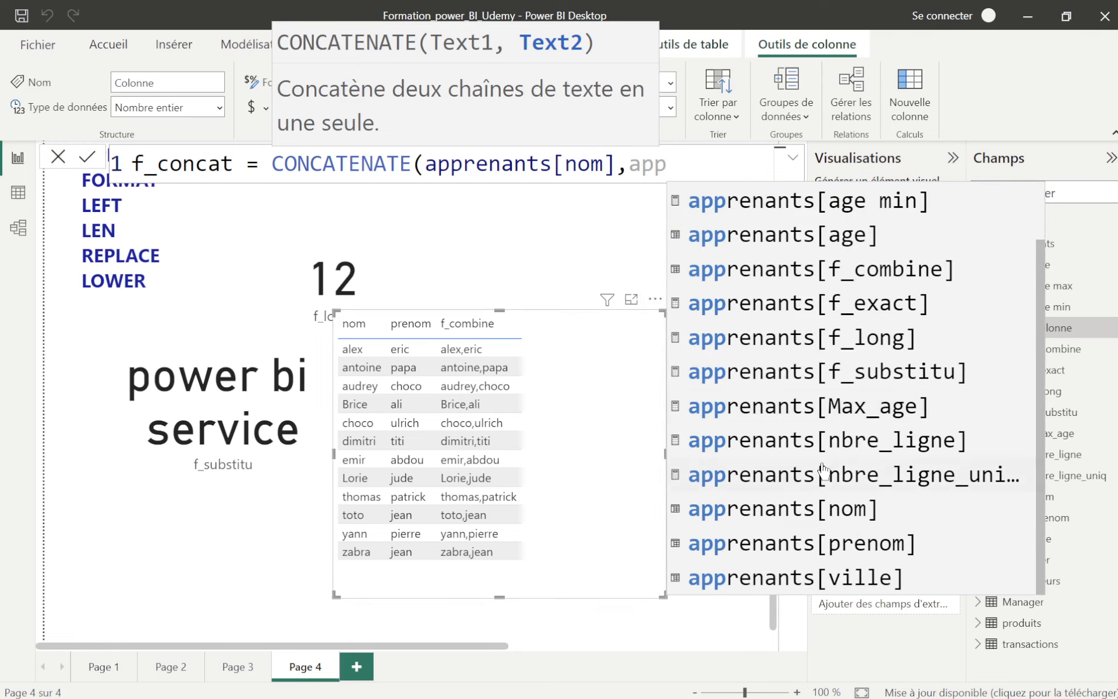
{"action": "left_click", "coordinate": [809, 546]}
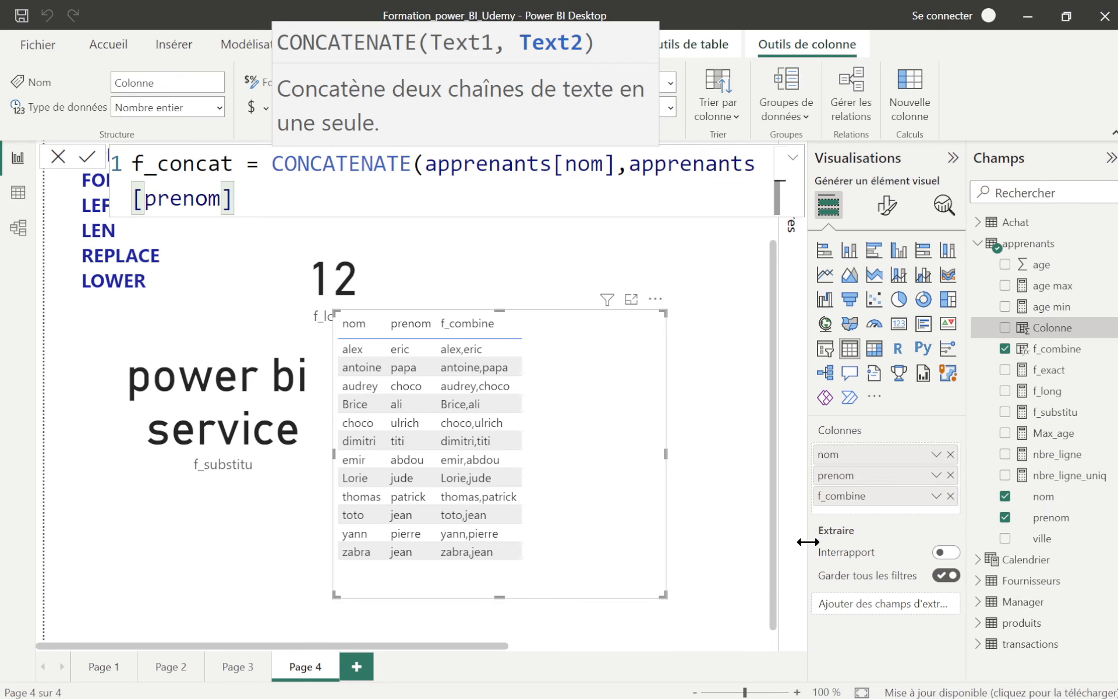
{"action": "type", "text": ")"}
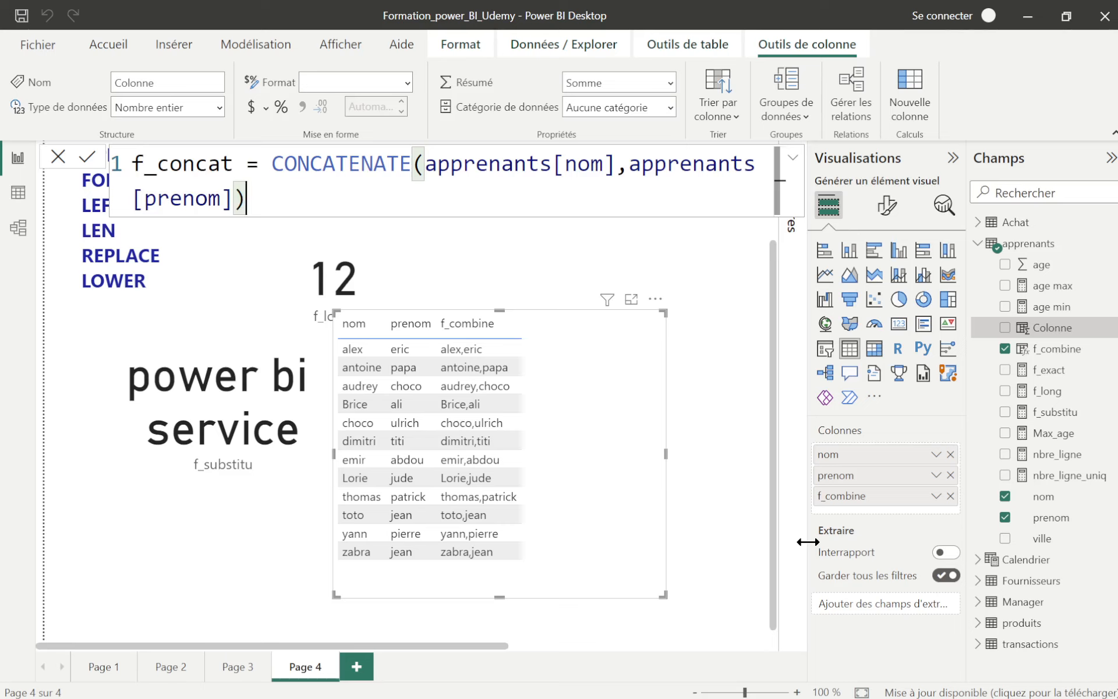
{"action": "left_click", "coordinate": [89, 157]}
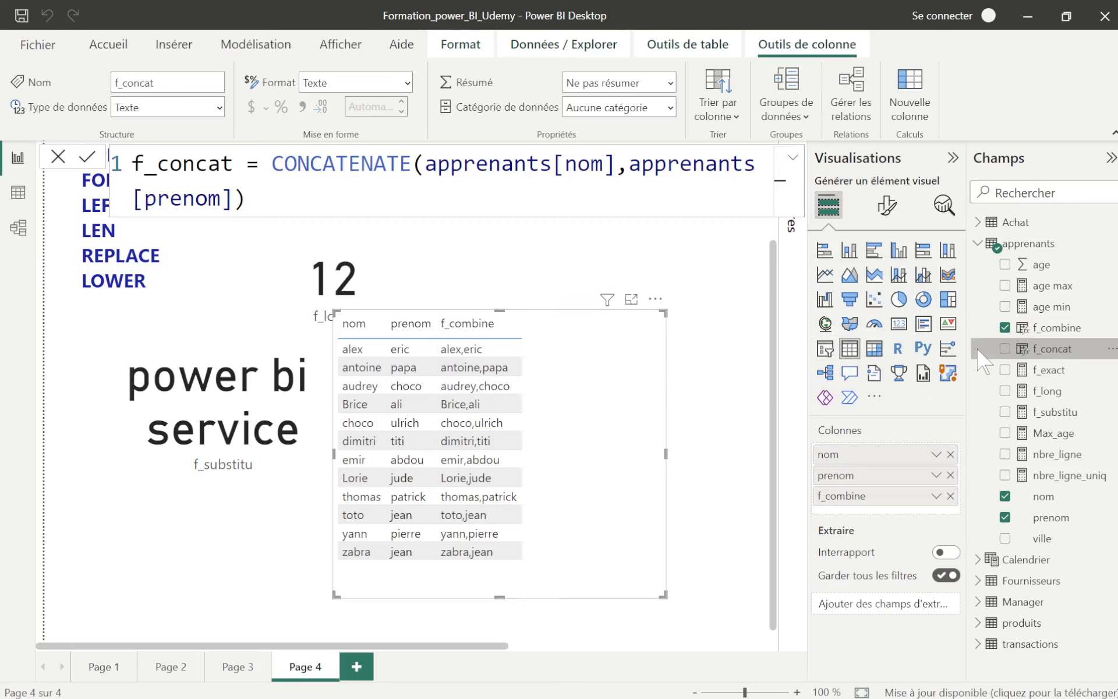
Move the f_combine table over the f_substitu card and display f_concat in a separate new table beside it.
{"action": "left_click_drag", "start_coordinate": [629, 392], "coordinate": [428, 403]}
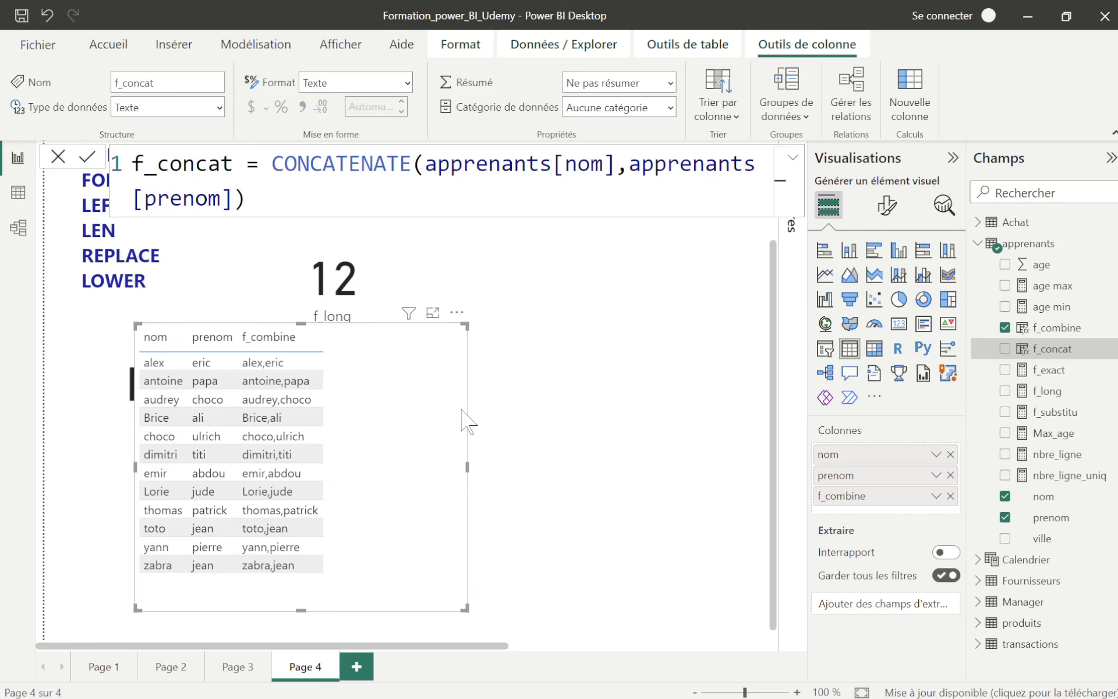
{"action": "left_click", "coordinate": [622, 415]}
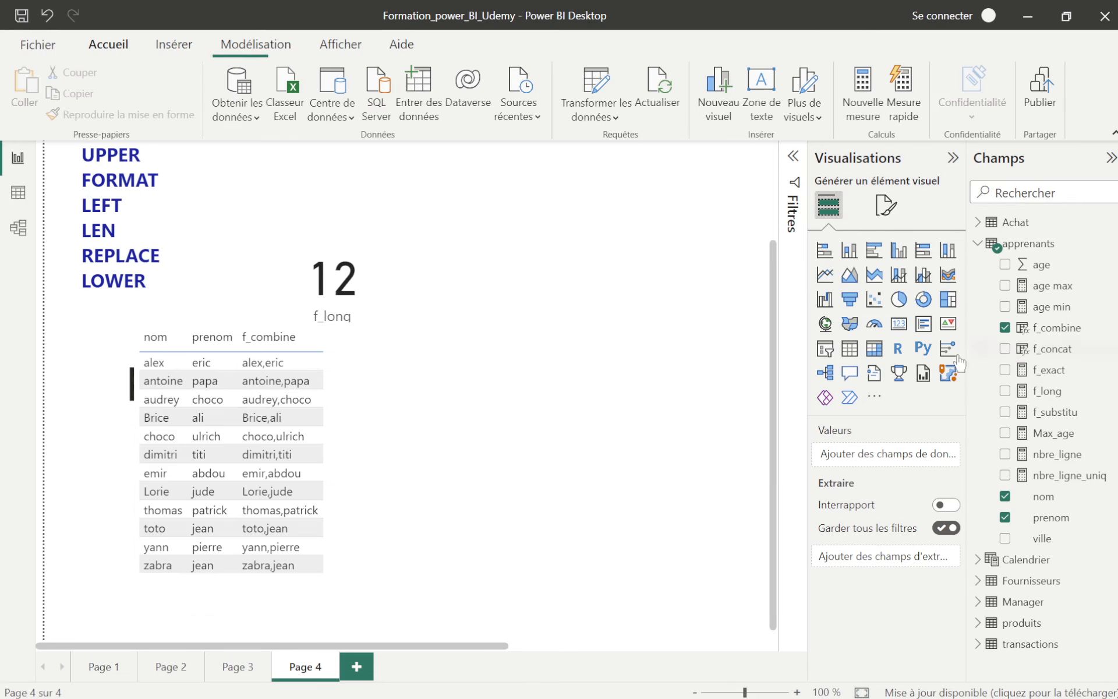
{"action": "left_click", "coordinate": [1006, 348]}
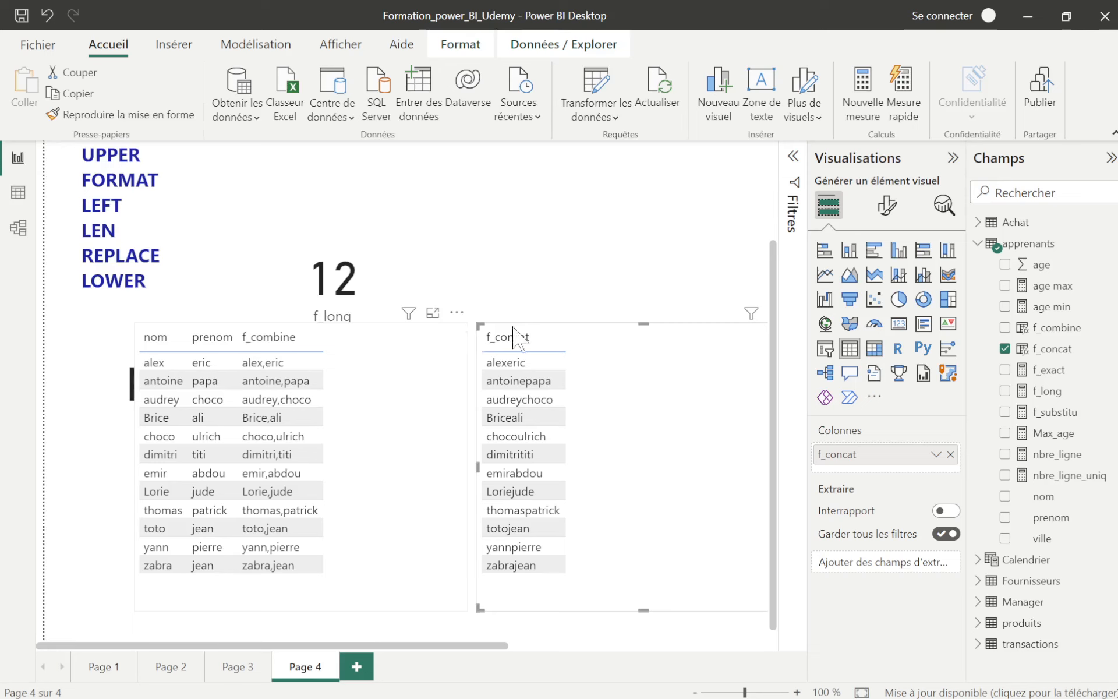
{"action": "scroll", "coordinate": [453, 283], "scroll_direction": "up", "scroll_amount": 3}
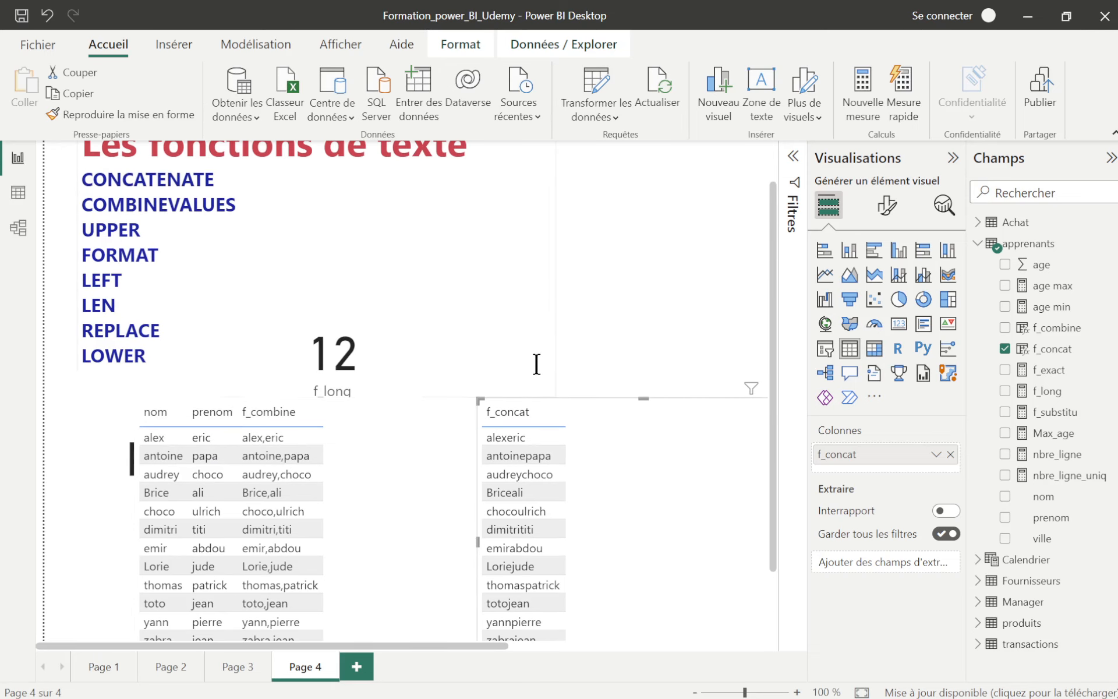
Add a new measure to the apprenants table and name it f_maj.
{"action": "scroll", "coordinate": [533, 366], "scroll_direction": "up", "scroll_amount": 2}
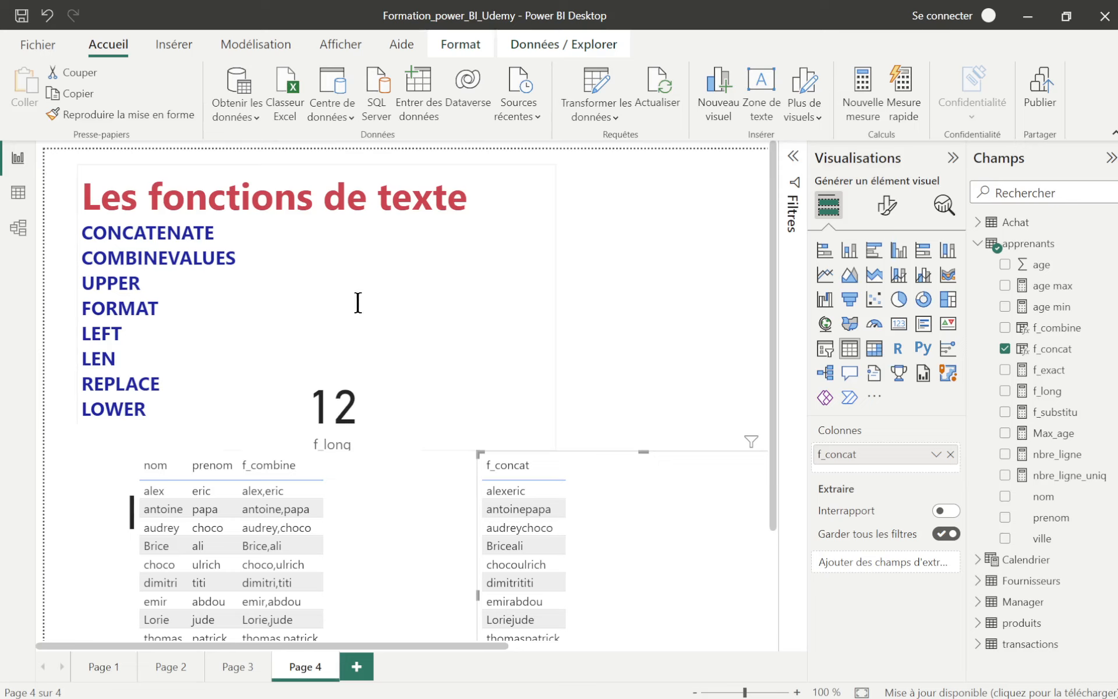
{"action": "right_click", "coordinate": [1020, 248]}
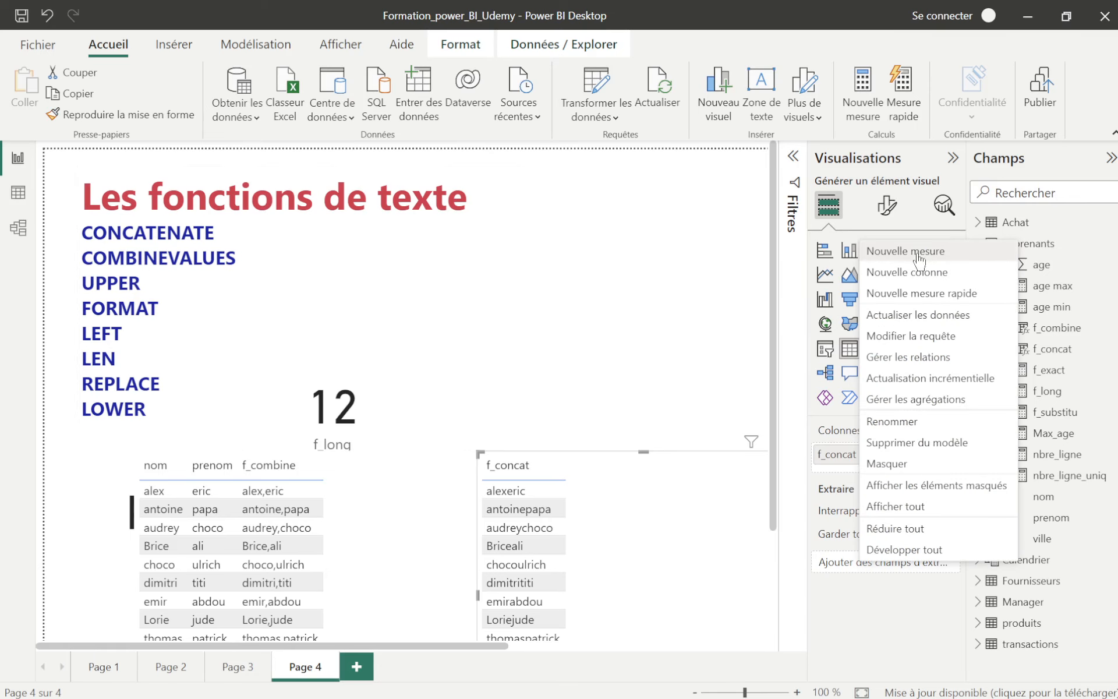
{"action": "key", "text": "Escape"}
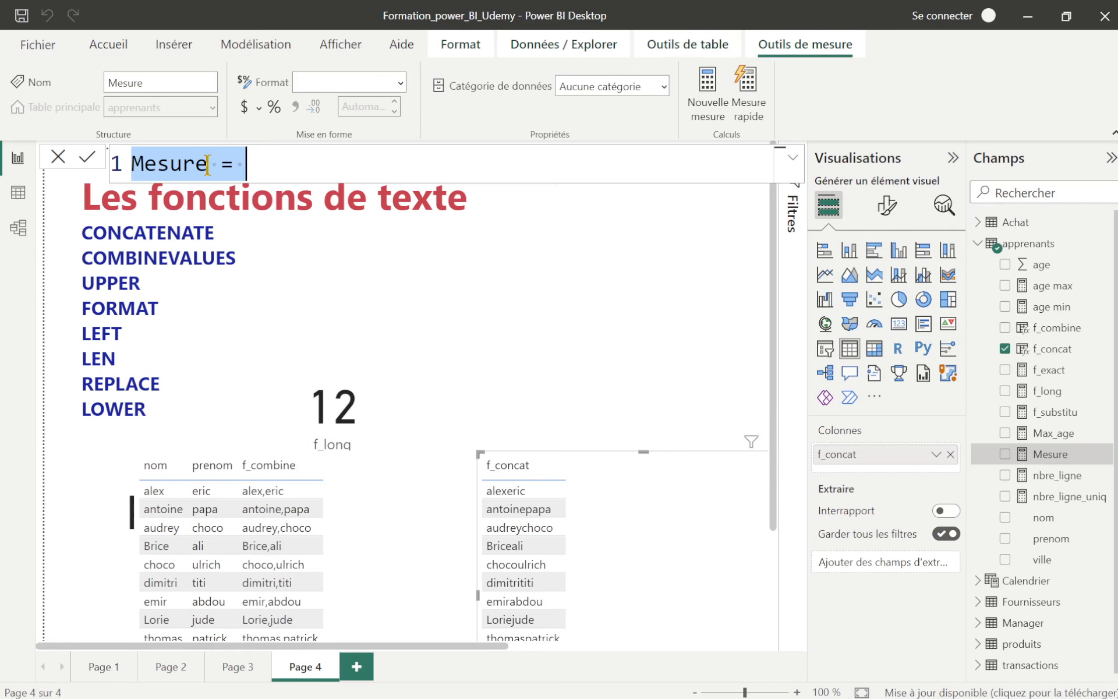
{"action": "double_click", "coordinate": [208, 163]}
{"action": "left_click", "coordinate": [208, 163]}
{"action": "key", "text": "BackSpace"}
{"action": "key", "text": "BackSpace"}
{"action": "key", "text": "BackSpace"}
{"action": "key", "text": "BackSpace"}
{"action": "key", "text": "BackSpace"}
{"action": "key", "text": "BackSpace"}
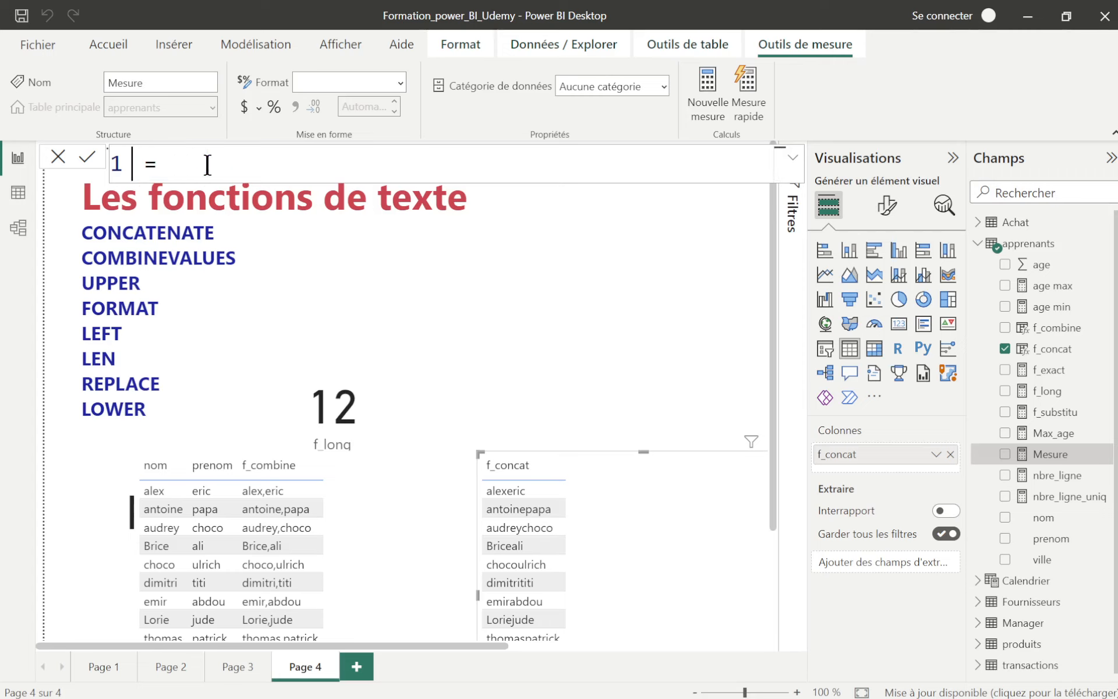
{"action": "type", "text": "f_"}
{"action": "type", "text": "maj"}
{"action": "left_click", "coordinate": [252, 164]}
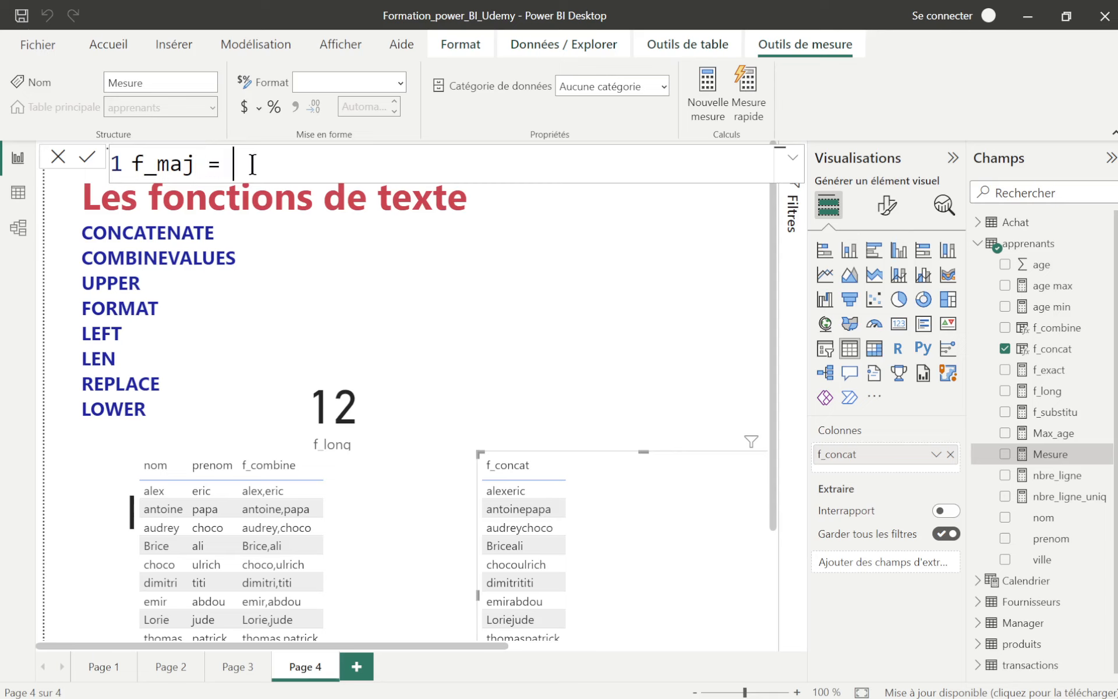
Define f_maj as UPPER("datatraining") and validate the formula.
{"action": "type", "text": "u"}
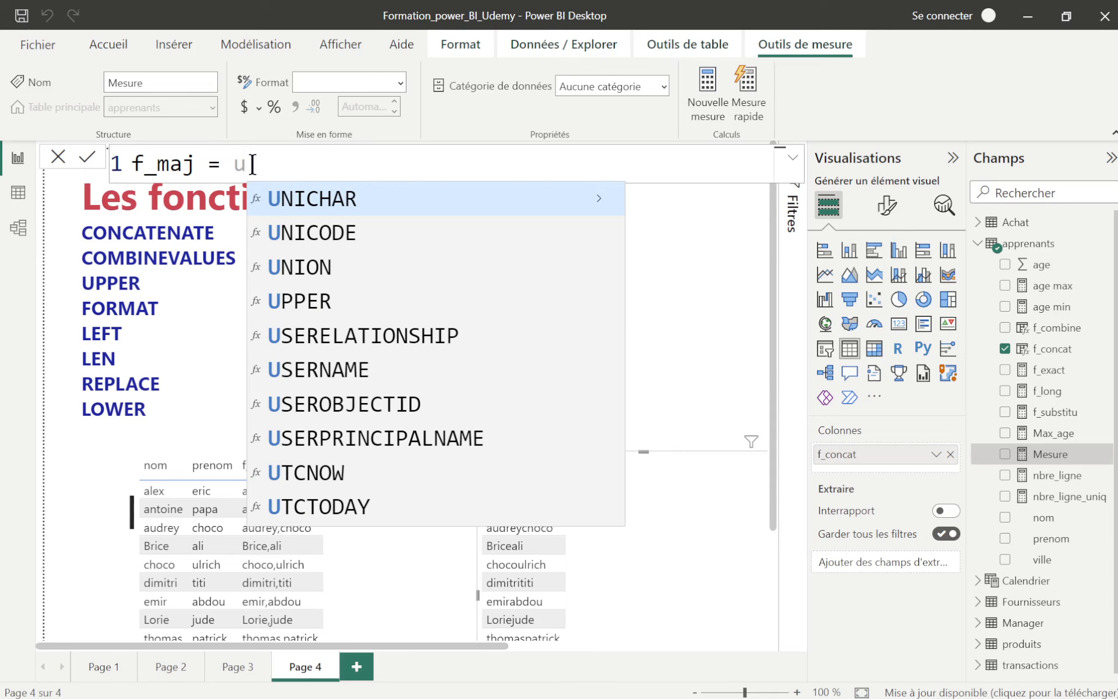
{"action": "type", "text": "p"}
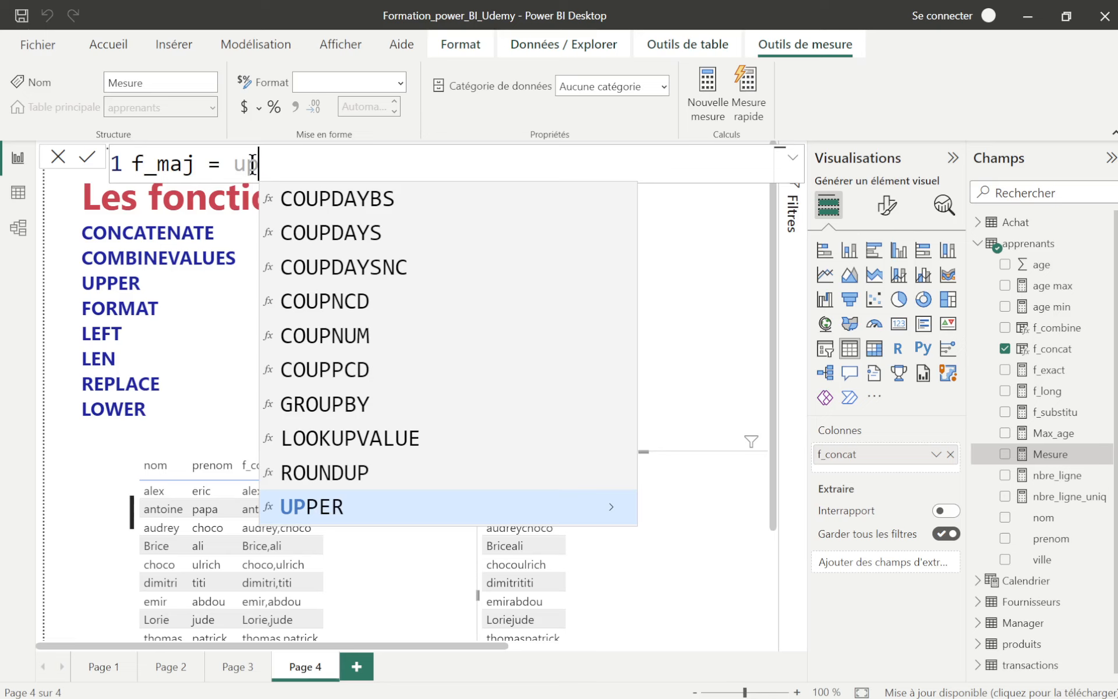
{"action": "left_click", "coordinate": [338, 509]}
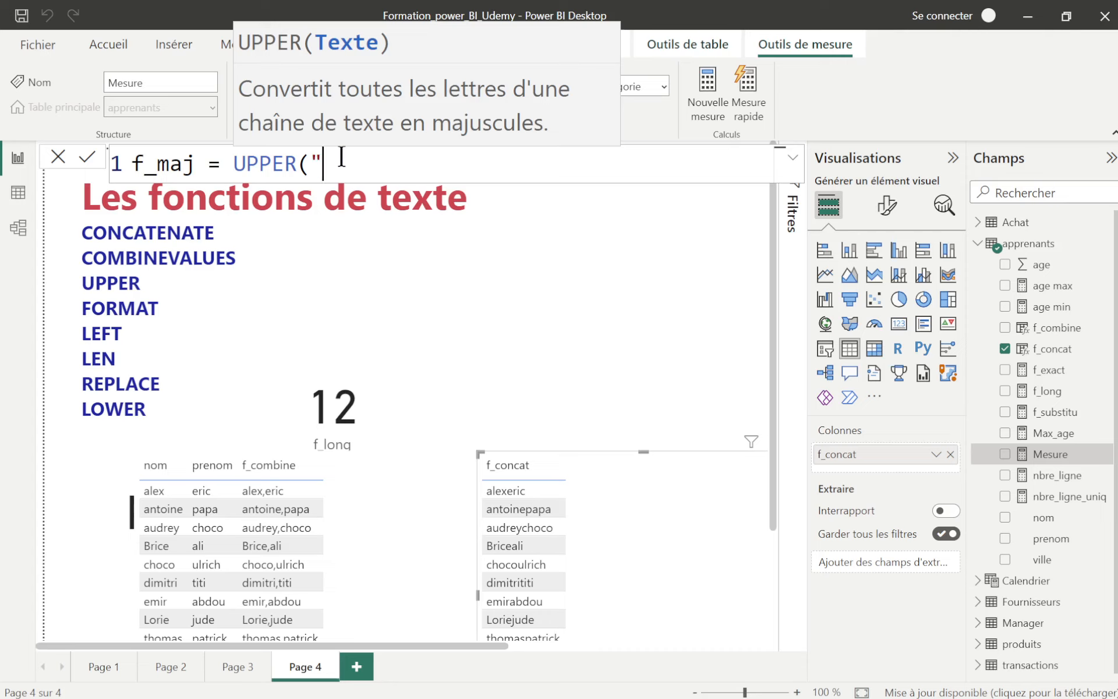
{"action": "type", "text": "datatrainint"}
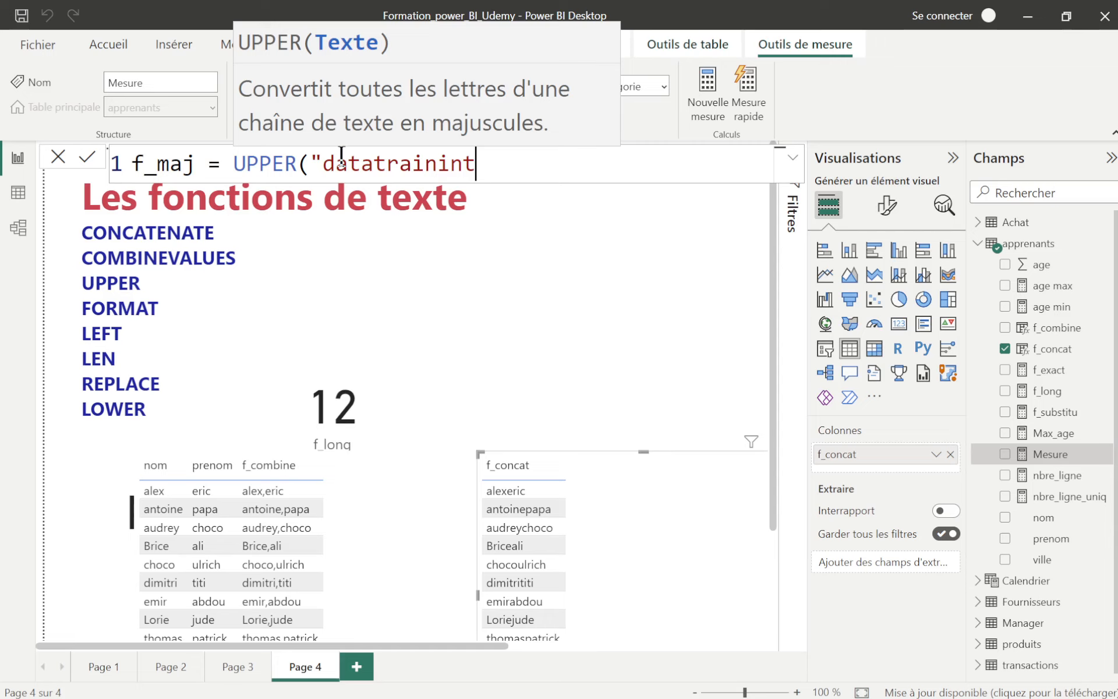
{"action": "key", "text": "BackSpace"}
{"action": "type", "text": "g\")"}
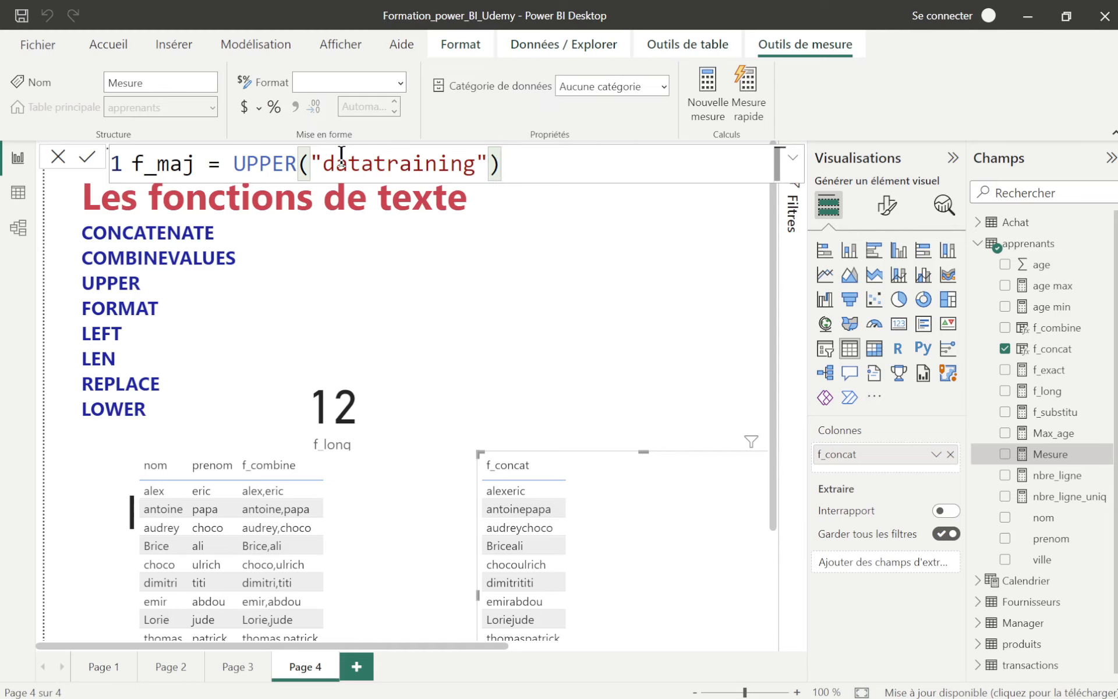
{"action": "key", "text": "Return"}
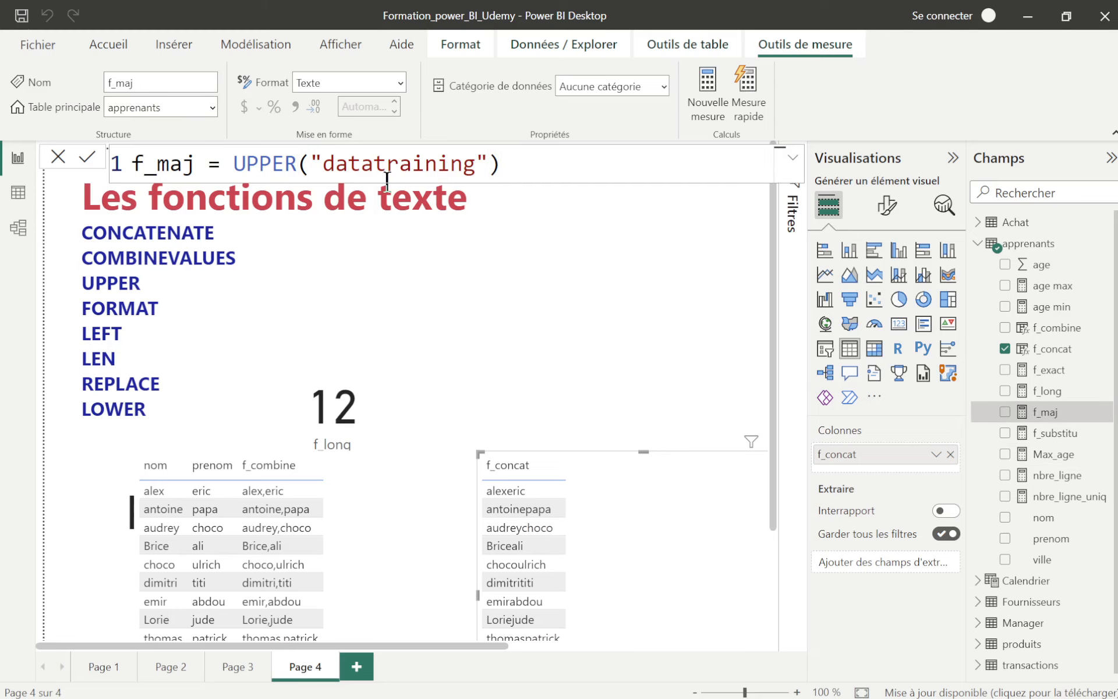
Add f_maj to the f_concat table, move that table closer to the f_combine table and deselect it.
{"action": "left_click", "coordinate": [1005, 413]}
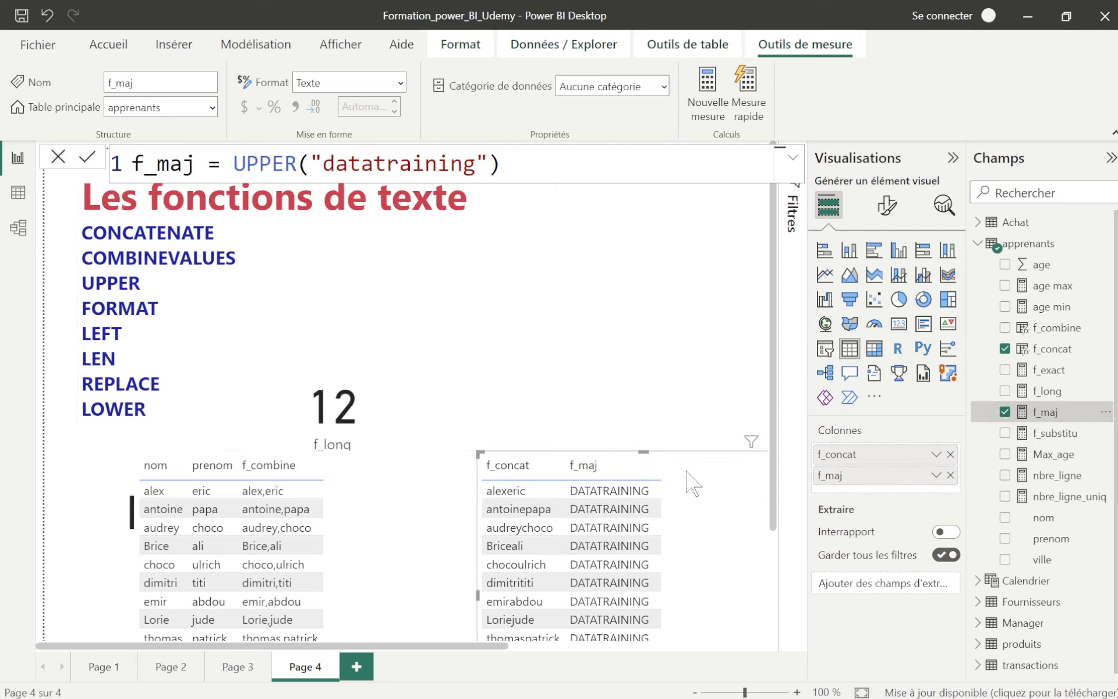
{"action": "left_click_drag", "start_coordinate": [690, 476], "coordinate": [580, 453]}
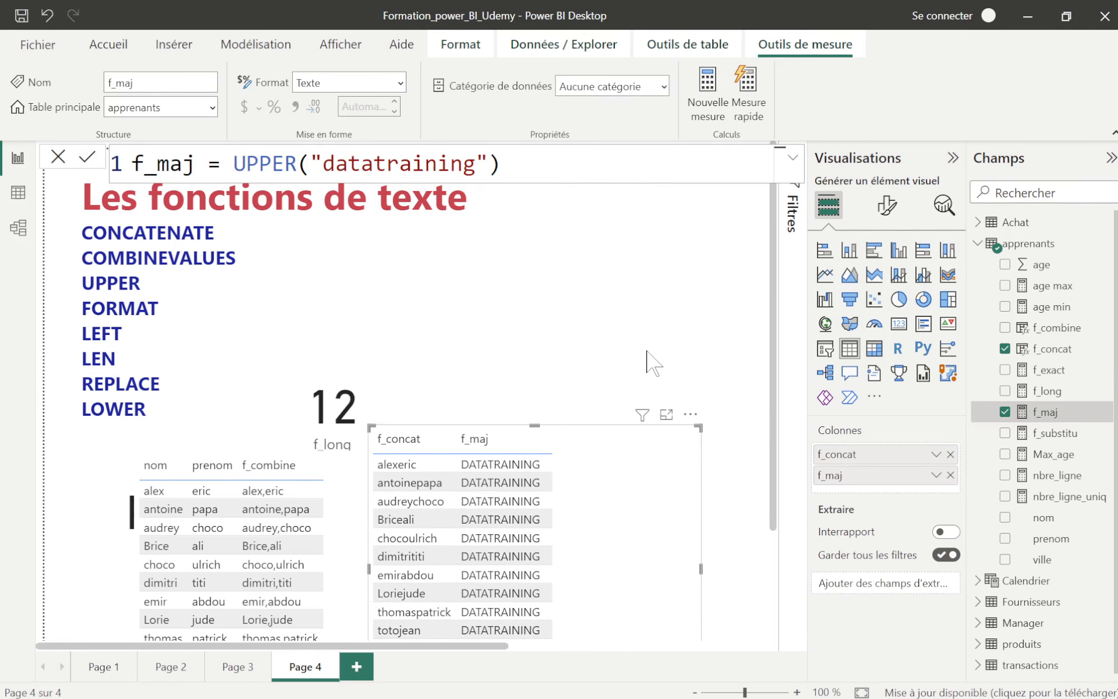
{"action": "left_click", "coordinate": [717, 381]}
Display f_maj in a separate new card and place it beside the list of text functions.
{"action": "left_click", "coordinate": [1005, 412]}
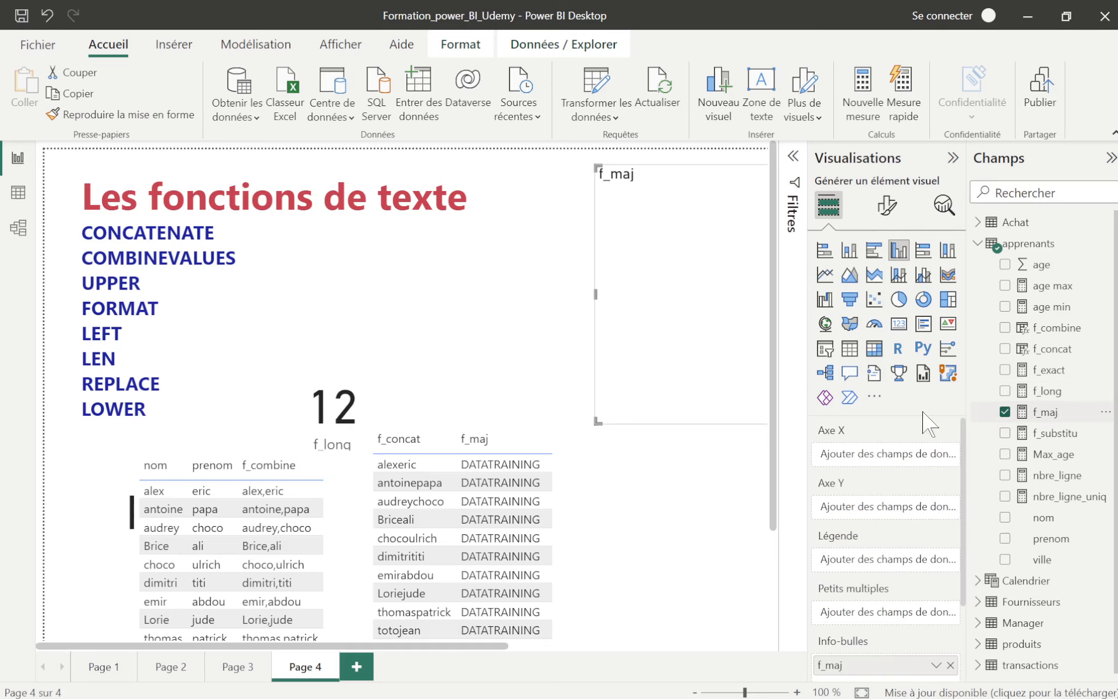
{"action": "left_click", "coordinate": [898, 324]}
{"action": "left_click_drag", "start_coordinate": [680, 358], "coordinate": [374, 372]}
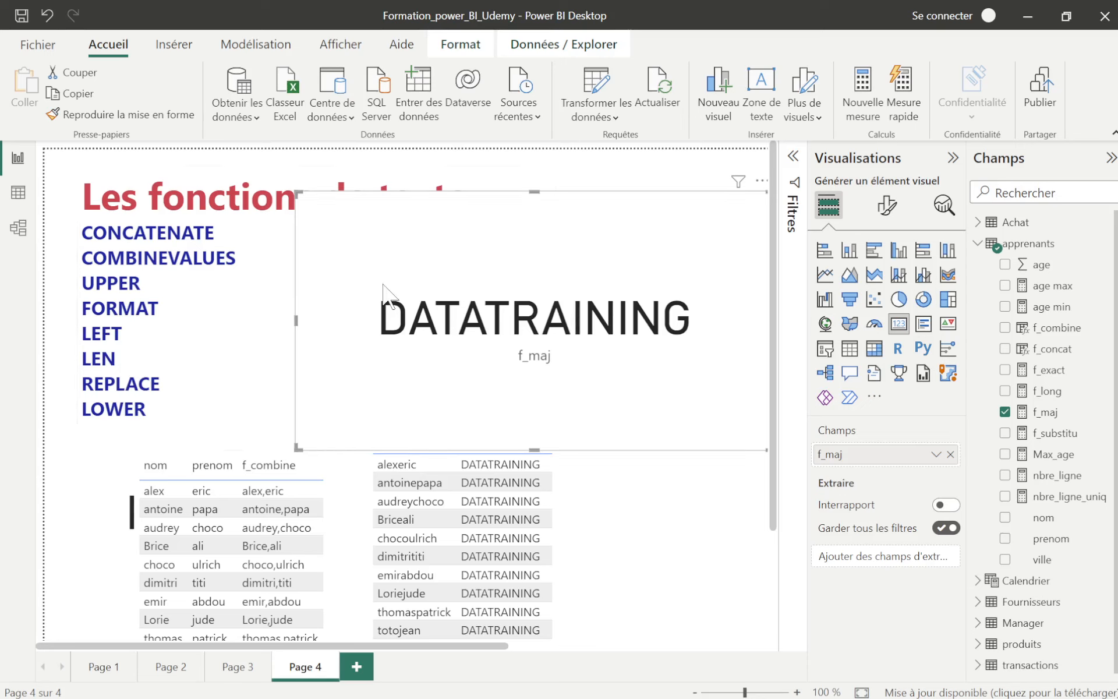
Add another new measure to the apprenants table and clear its default name.
{"action": "right_click", "coordinate": [1009, 243]}
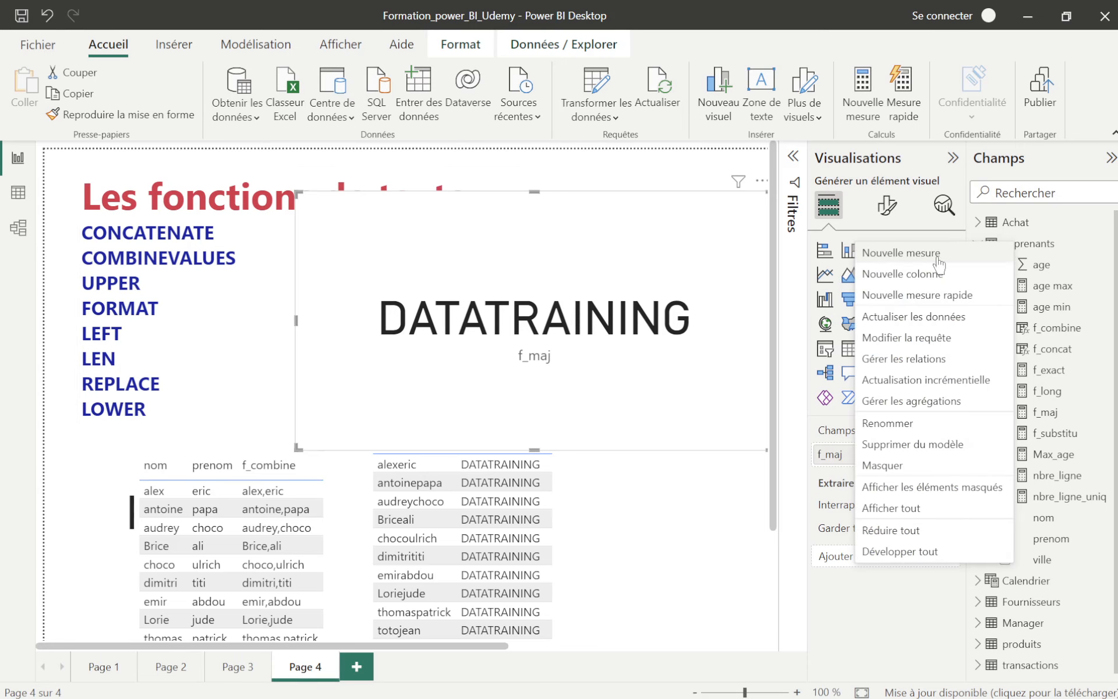
{"action": "left_click", "coordinate": [920, 254]}
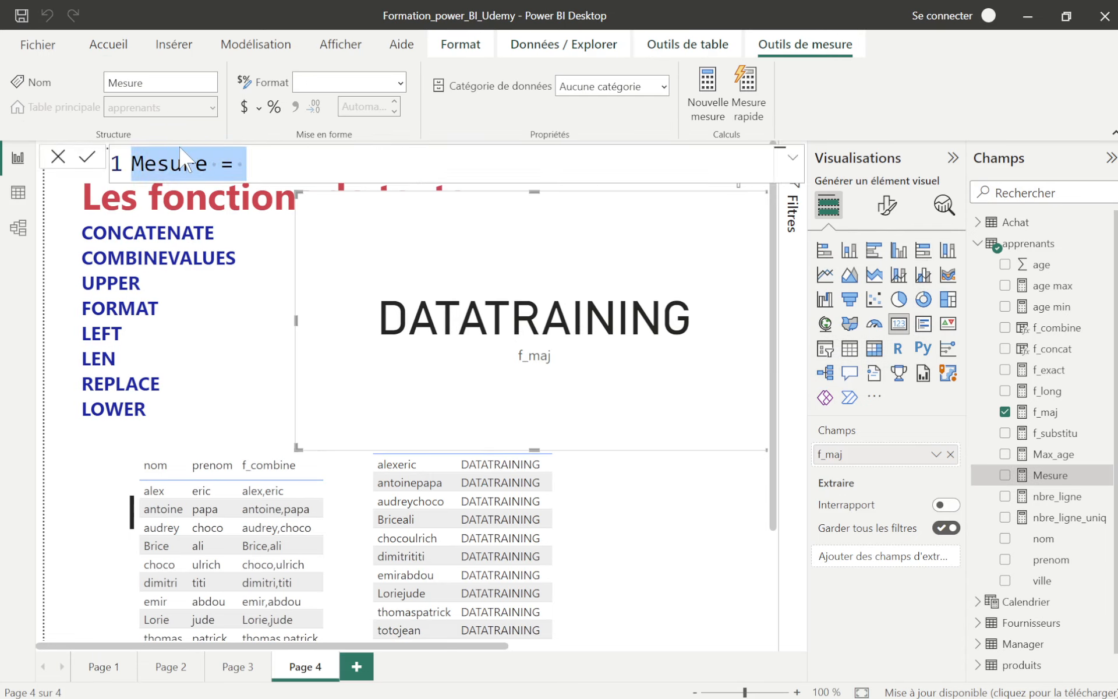
{"action": "left_click", "coordinate": [211, 167]}
{"action": "key", "text": "BackSpace"}
{"action": "key", "text": "BackSpace"}
{"action": "key", "text": "BackSpace"}
{"action": "key", "text": "BackSpace"}
{"action": "key", "text": "BackSpace"}
{"action": "key", "text": "BackSpace"}
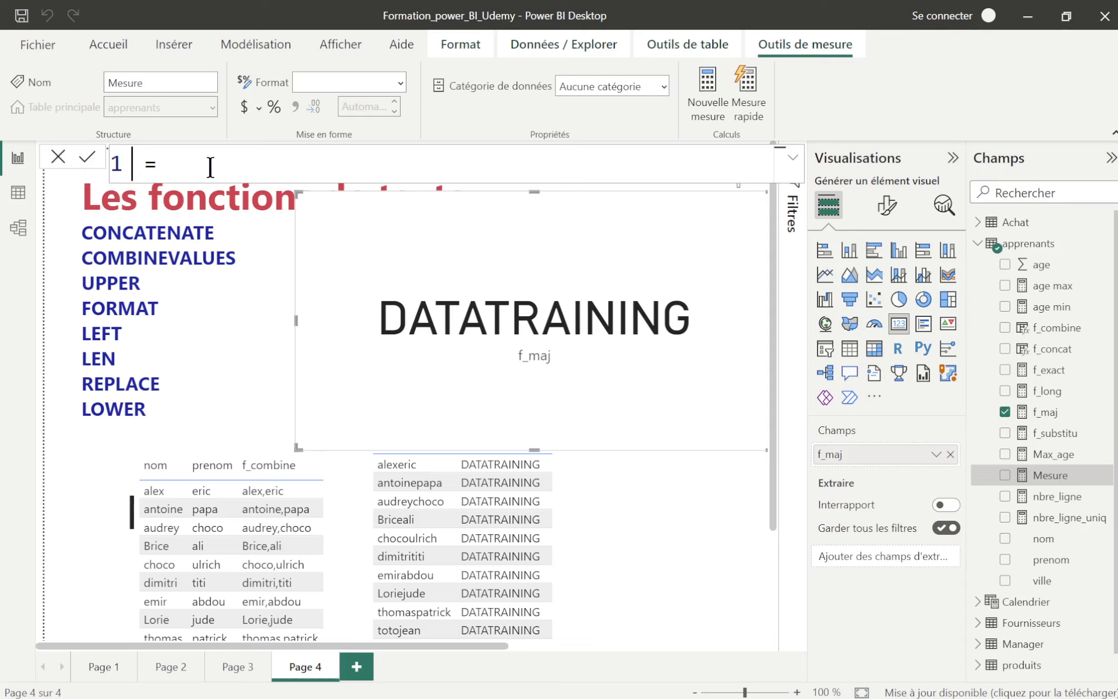
Name the new measure f_min, define it as LOWER("DATA") and validate the formula.
{"action": "type", "text": "f_min = low"}
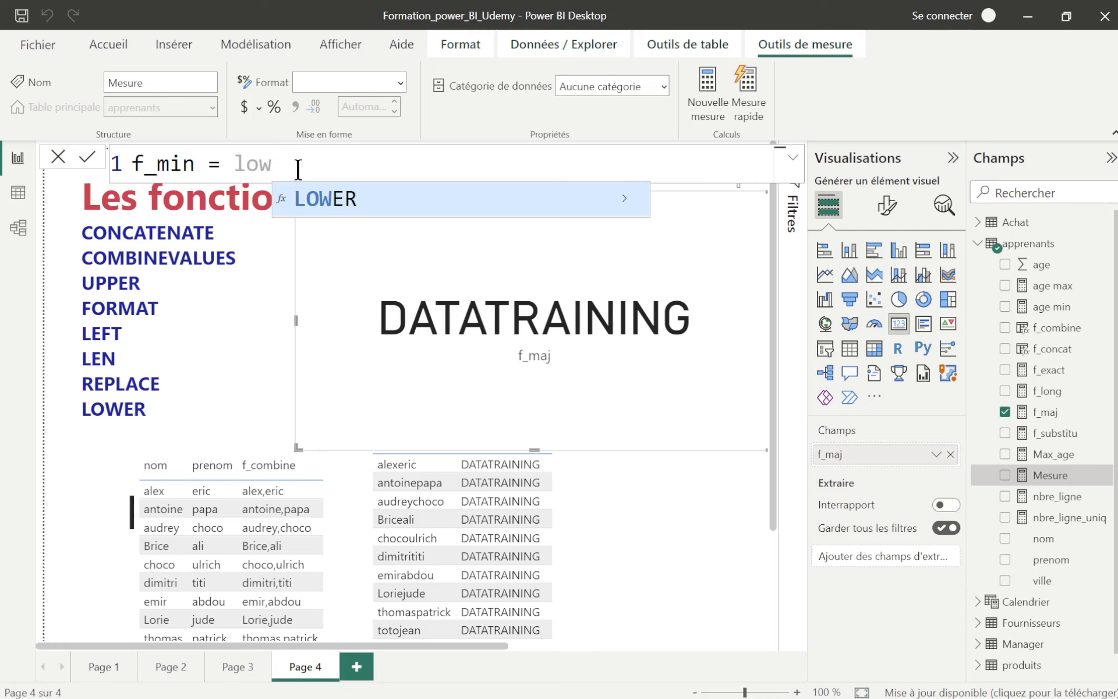
{"action": "left_click", "coordinate": [368, 203]}
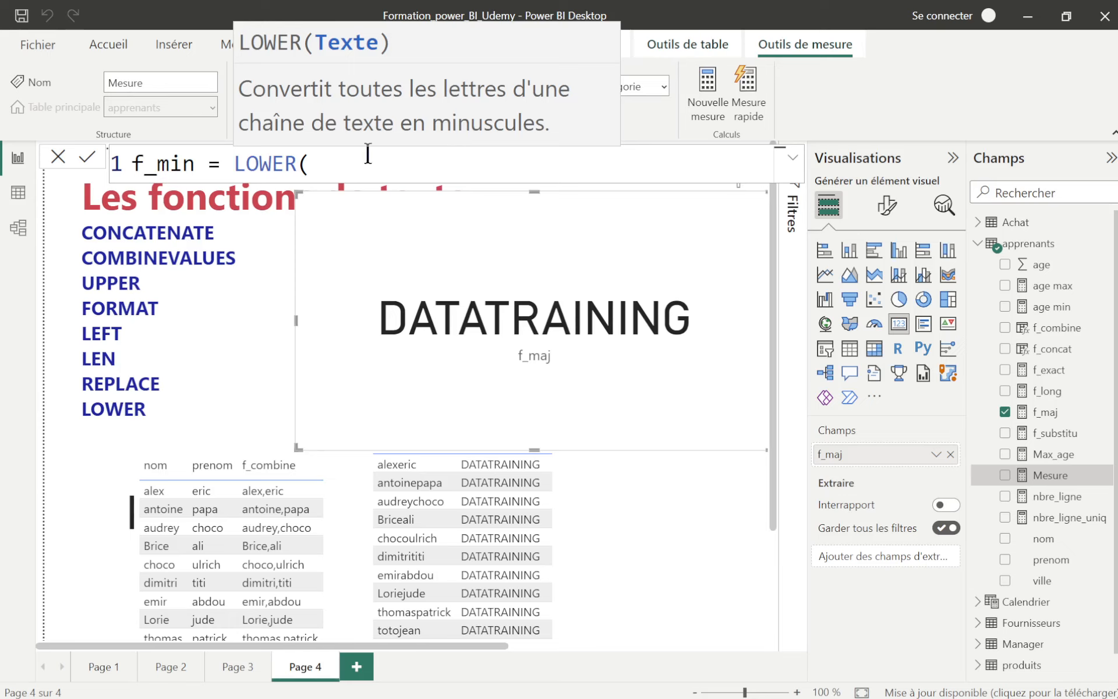
{"action": "type", "text": "ATA"}
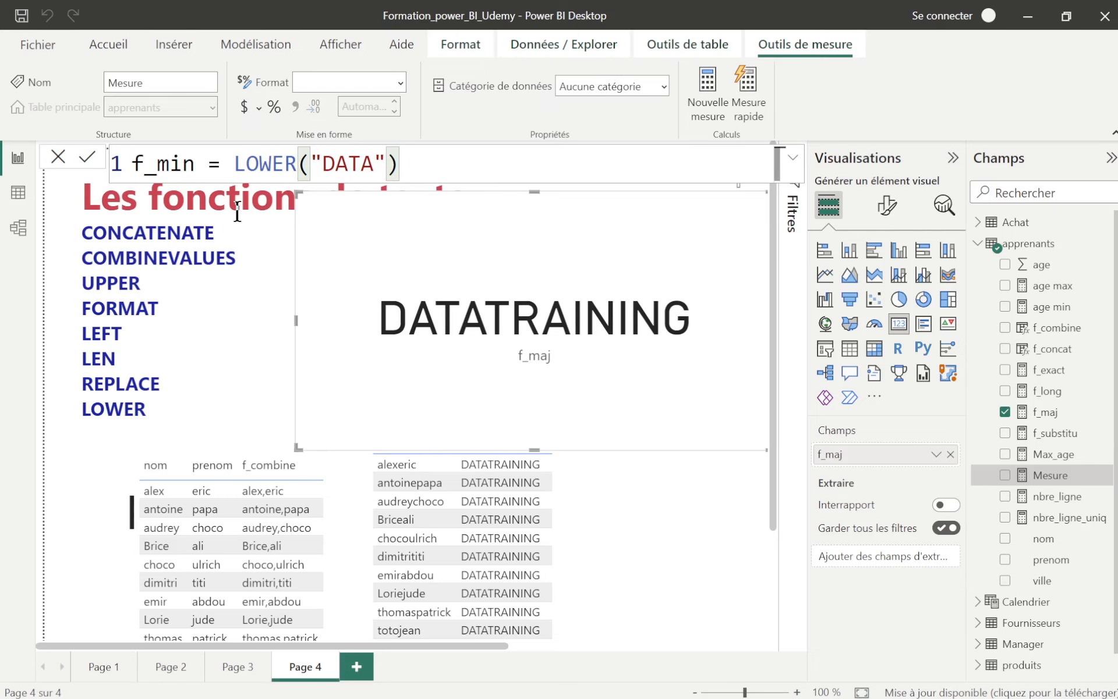
{"action": "left_click", "coordinate": [89, 157]}
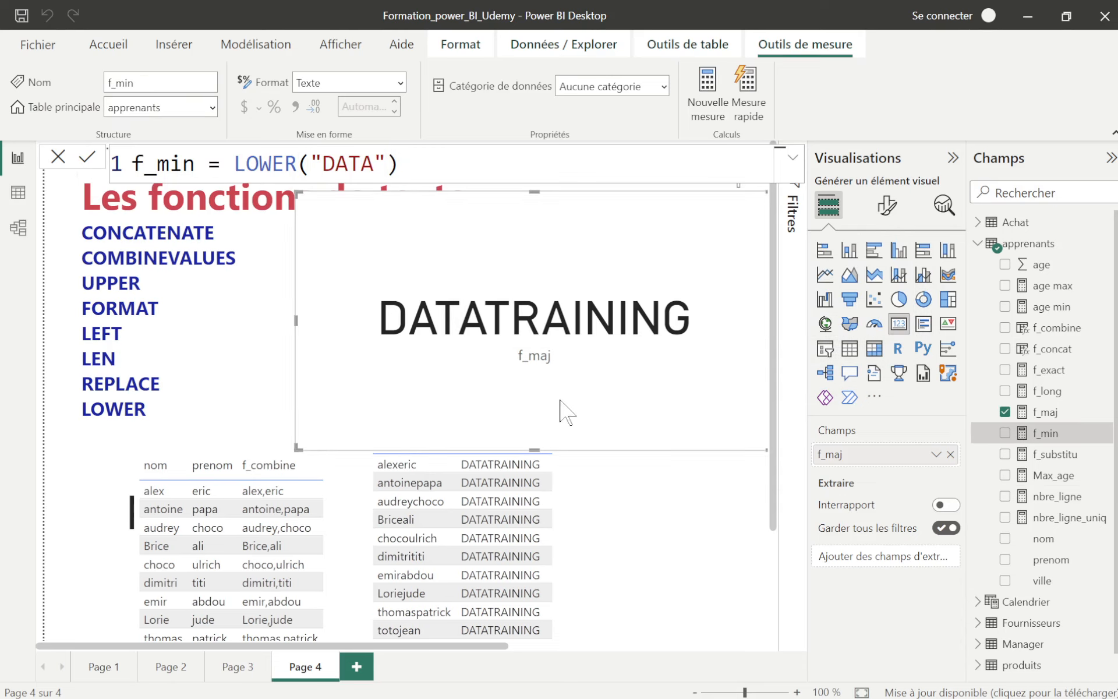
Move the f_maj card over the f_combine table, shrink it and deselect it.
{"action": "left_click_drag", "start_coordinate": [448, 520], "coordinate": [352, 575]}
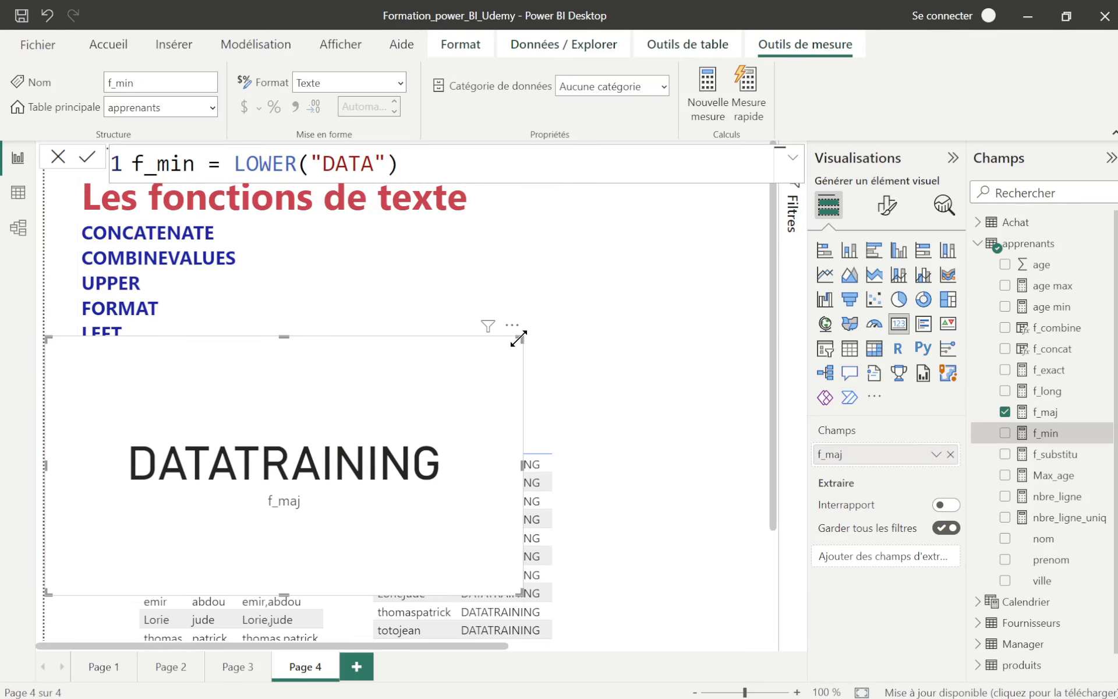
{"action": "left_click_drag", "start_coordinate": [520, 339], "coordinate": [349, 499]}
{"action": "left_click", "coordinate": [699, 388]}
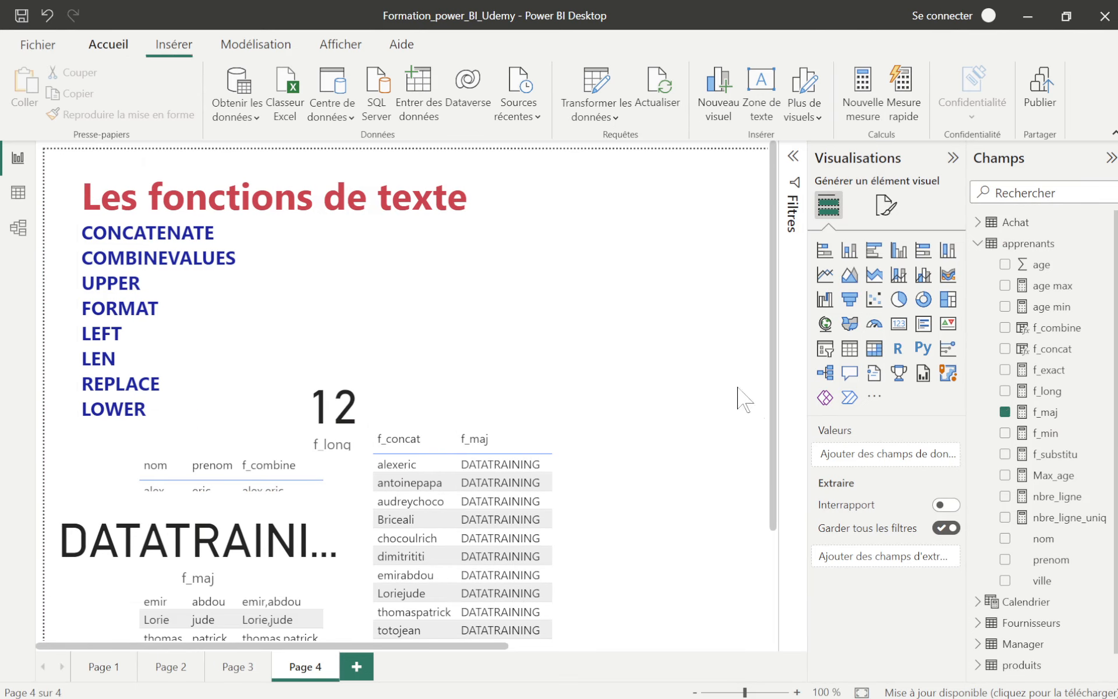
Display f_min in a new card beside the list of text functions and show the measure's formula.
{"action": "left_click", "coordinate": [1005, 433]}
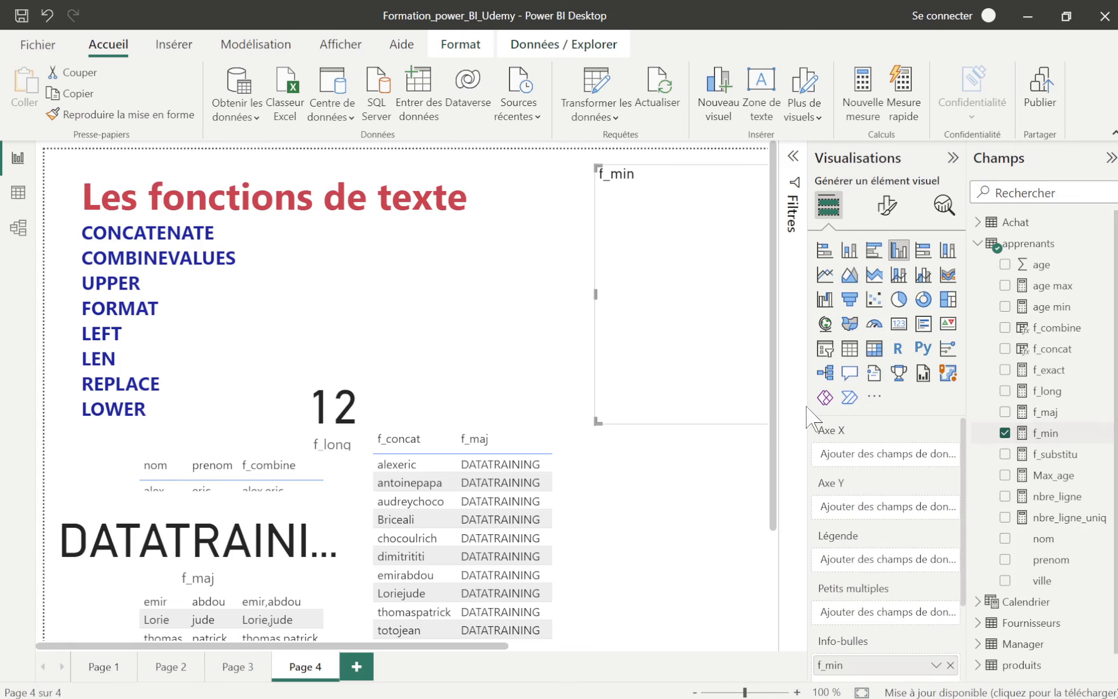
{"action": "left_click_drag", "start_coordinate": [619, 384], "coordinate": [511, 424]}
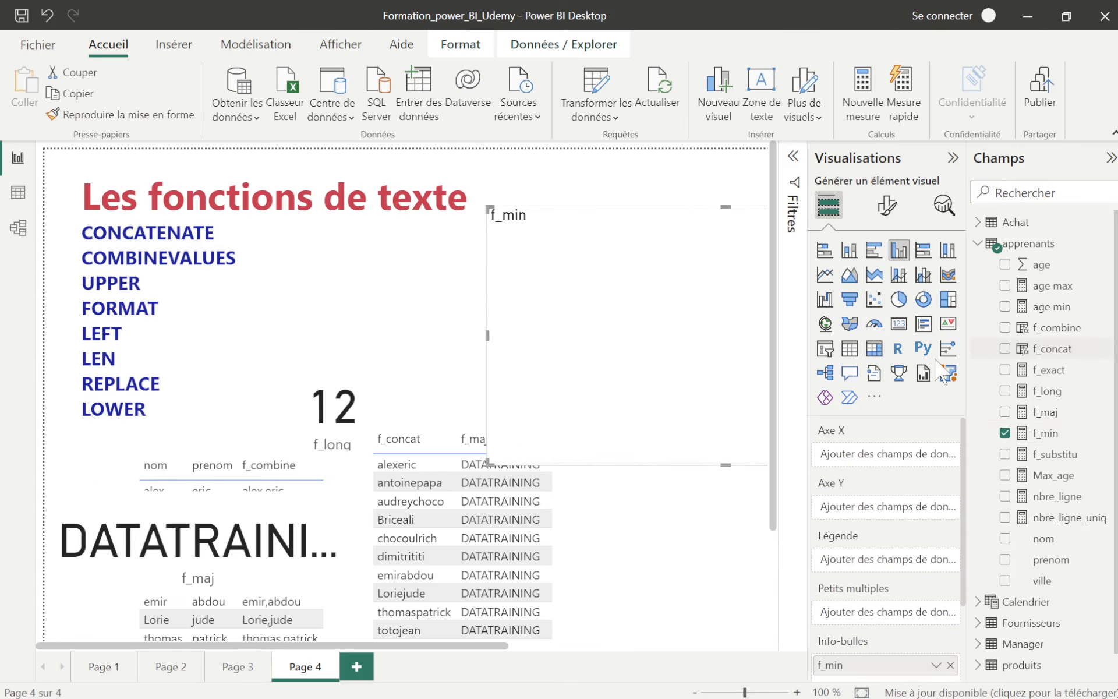
{"action": "left_click", "coordinate": [904, 336]}
{"action": "left_click_drag", "start_coordinate": [617, 357], "coordinate": [411, 370]}
{"action": "left_click", "coordinate": [1046, 433]}
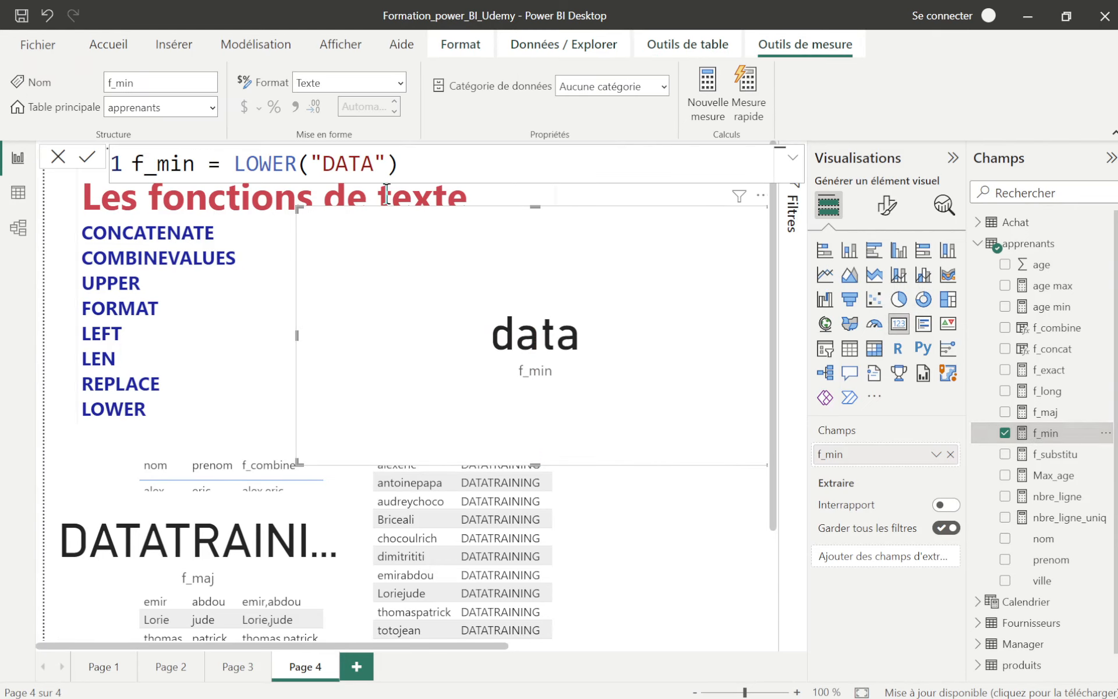
{"action": "scroll", "coordinate": [416, 165], "scroll_direction": "up", "scroll_amount": 1}
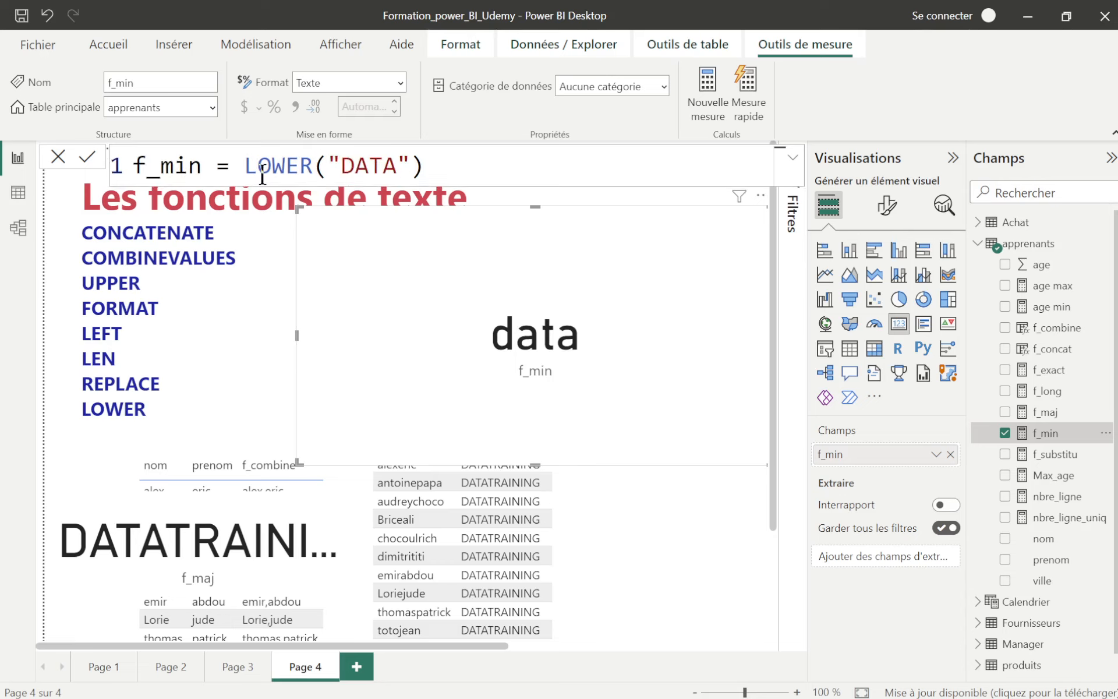